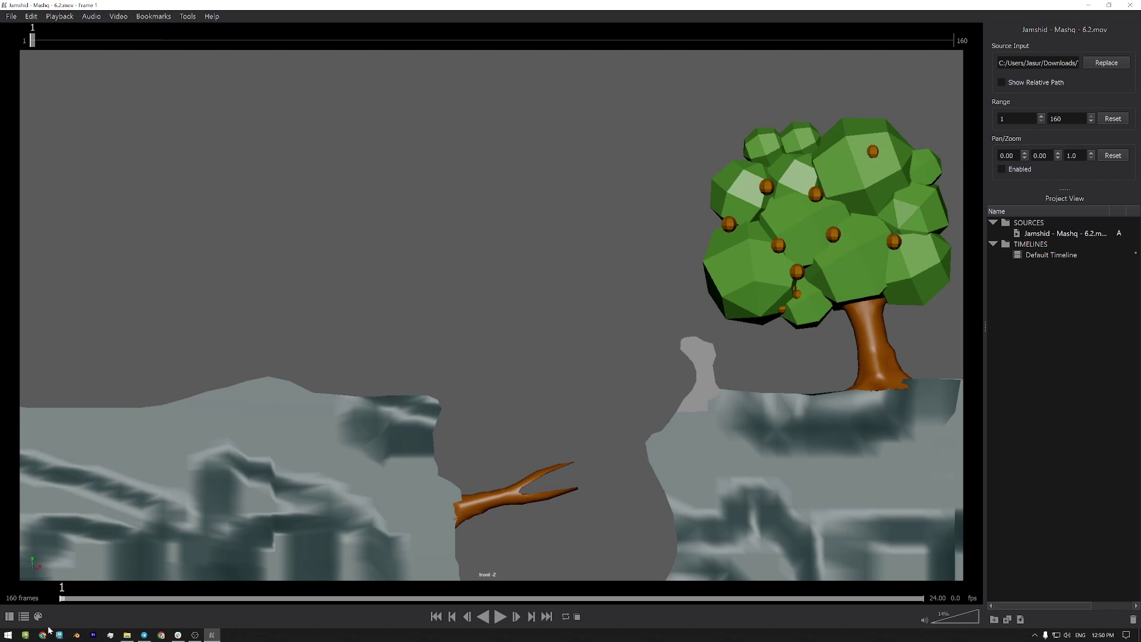
Show the annotation tools, go to frame 13 and outline the character's striped tail with the yellow pen.
click(40, 616)
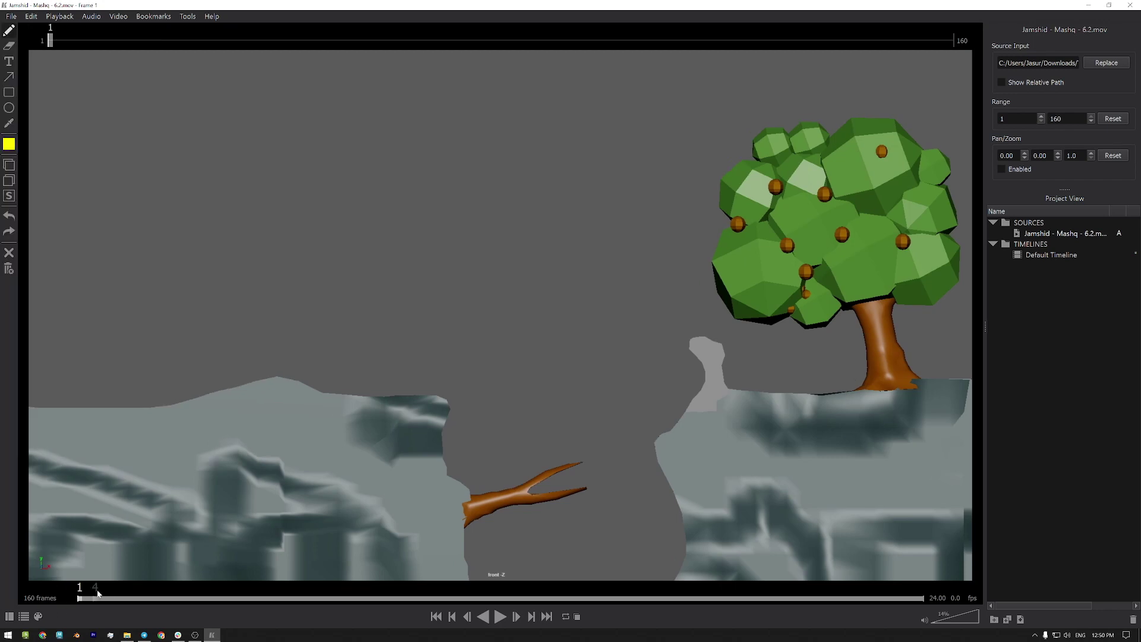
mouse_move(107, 600)
mouse_down()
mouse_move(74, 603)
mouse_move(159, 591)
mouse_move(126, 592)
mouse_move(159, 591)
mouse_move(135, 586)
mouse_up()
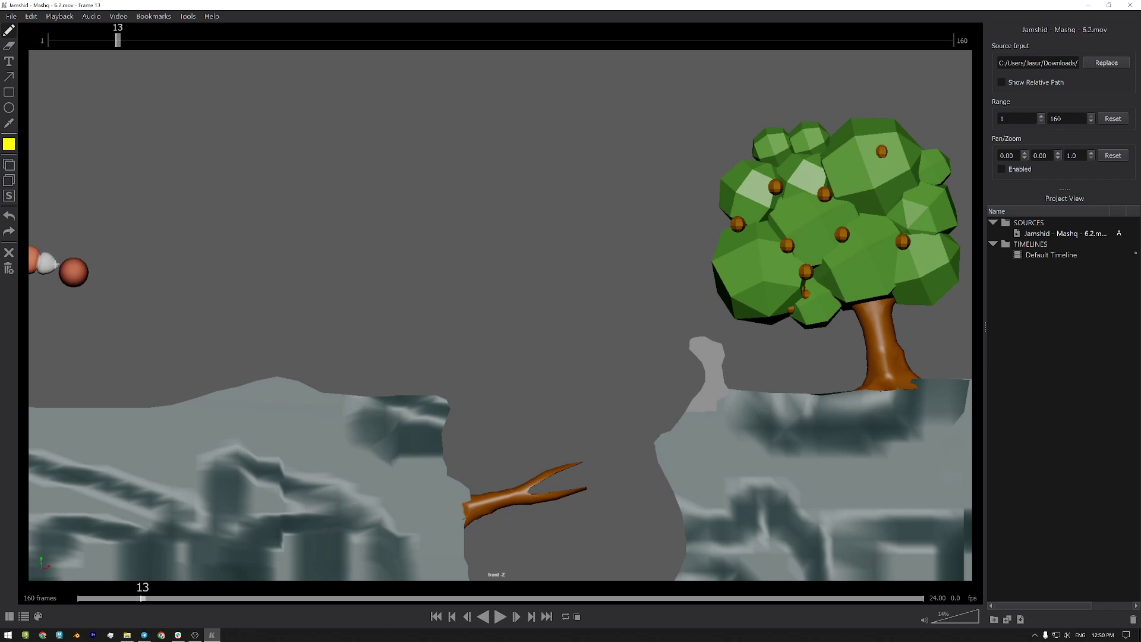
mouse_move(58, 266)
mouse_down()
mouse_move(24, 247)
mouse_move(45, 274)
mouse_move(21, 272)
mouse_move(52, 271)
mouse_move(58, 257)
mouse_up()
click(10, 218)
Turn on ghosting of earlier drawings and outline the tail in yellow on frame 14.
key(Right)
click(9, 165)
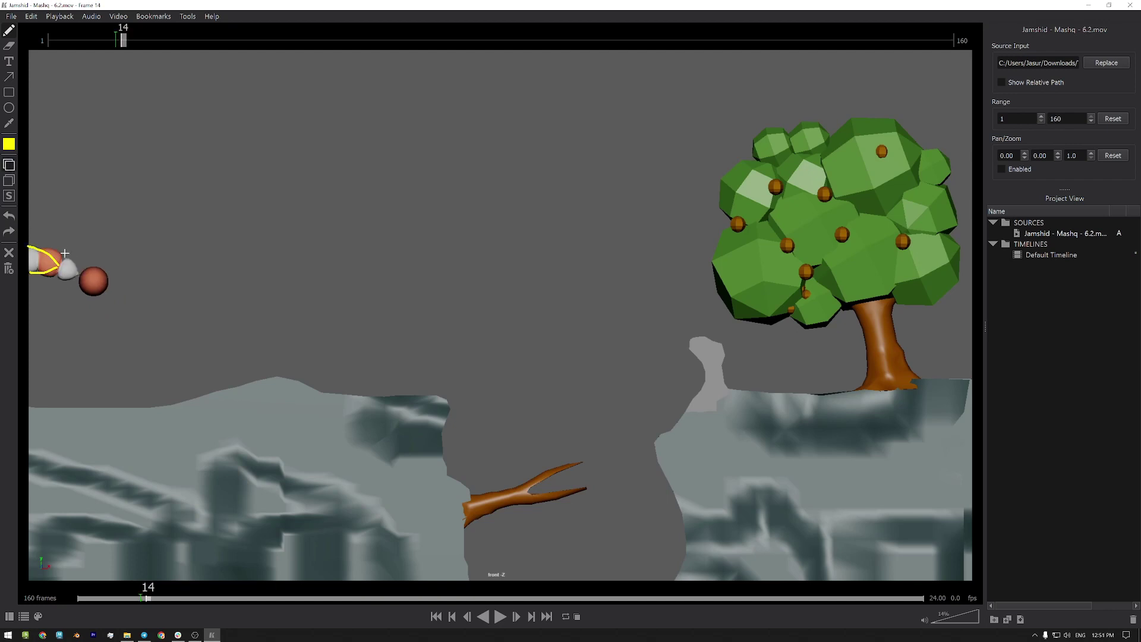
mouse_move(79, 275)
mouse_down()
mouse_move(46, 246)
mouse_move(21, 244)
mouse_move(76, 276)
mouse_move(27, 268)
mouse_up()
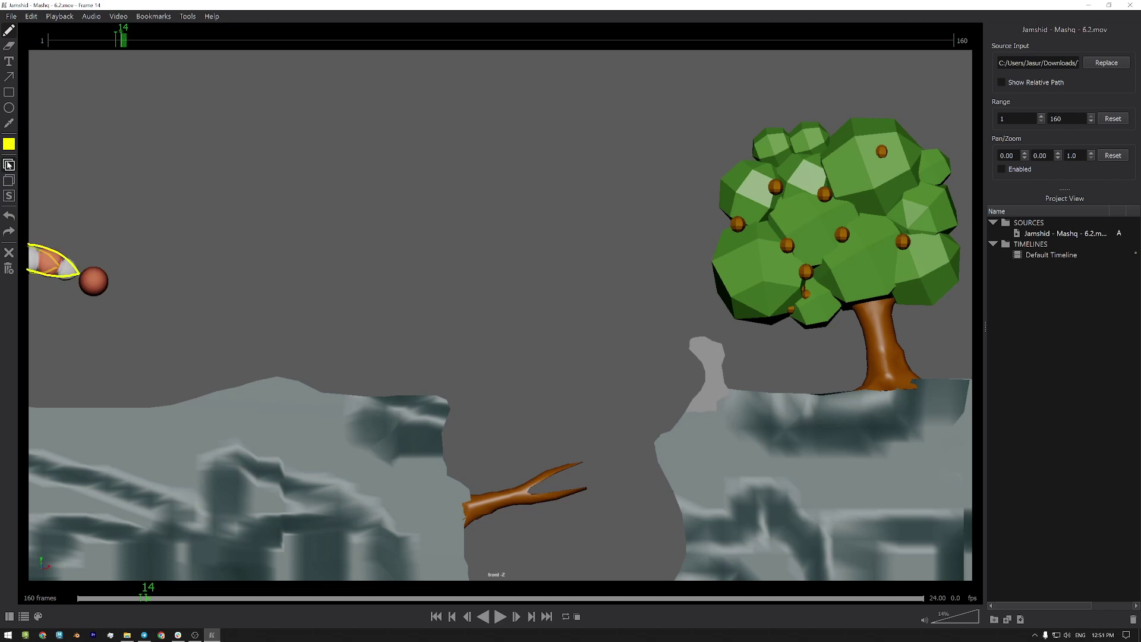
right_click(8, 164)
click(13, 127)
key(Right)
click(99, 293)
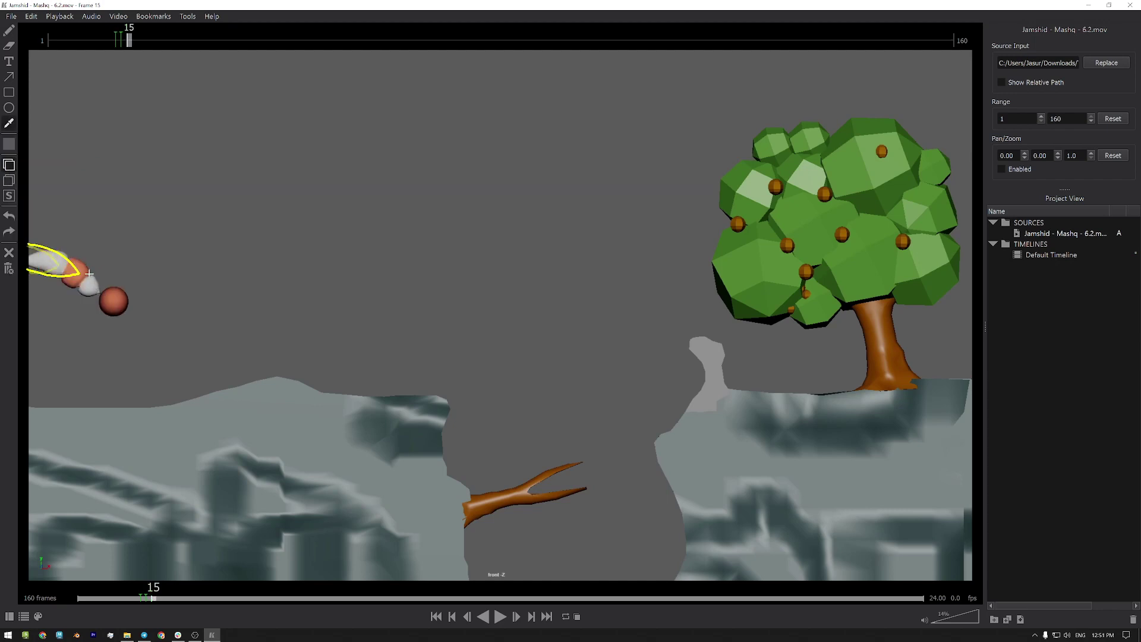
click(9, 33)
drag(99, 292, 83, 263)
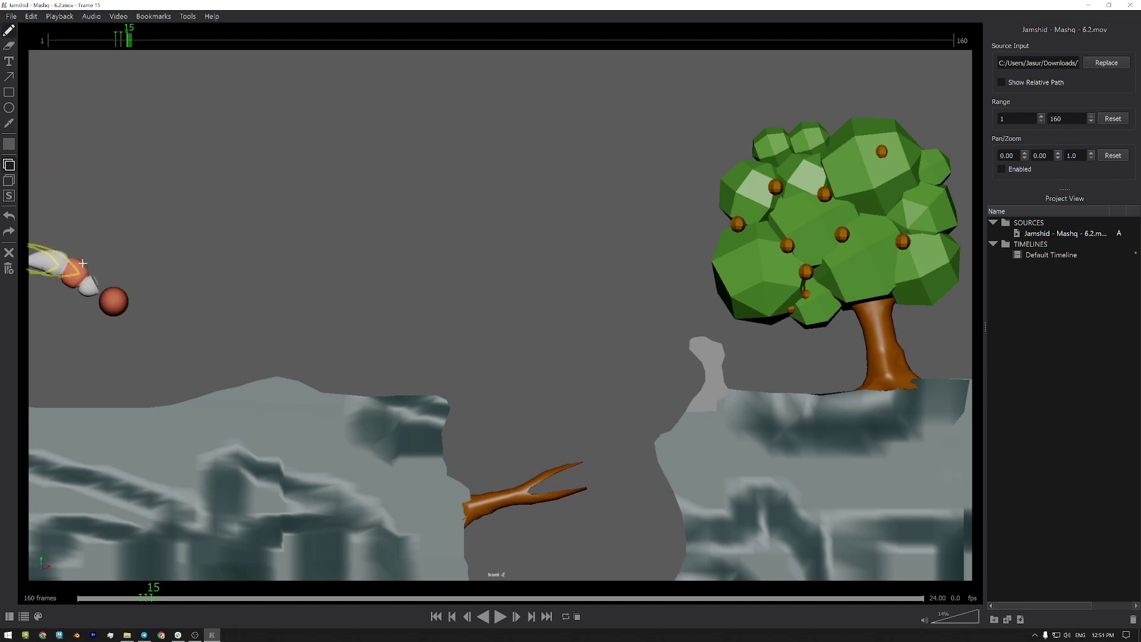
click(9, 216)
Set the pen colour back to yellow (#ffff00) and outline both sides of the tail on frame 15.
click(9, 145)
click(547, 269)
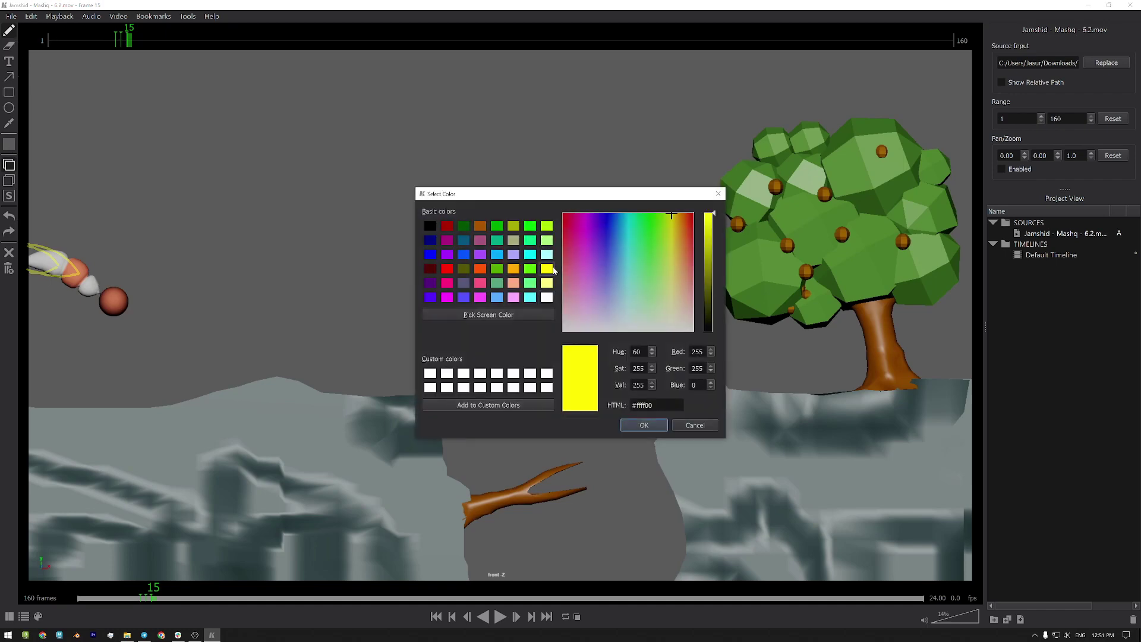
click(644, 425)
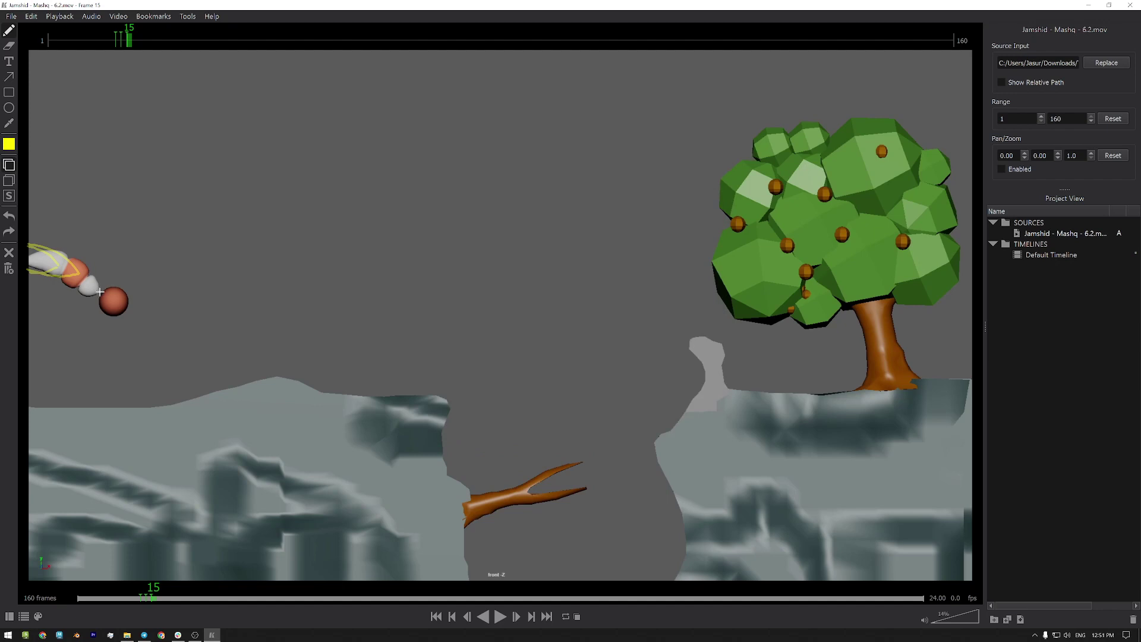
mouse_move(100, 292)
mouse_down()
mouse_move(71, 256)
mouse_move(28, 244)
mouse_up()
mouse_move(97, 294)
mouse_down()
mouse_move(70, 290)
mouse_move(29, 254)
mouse_up()
key(Right)
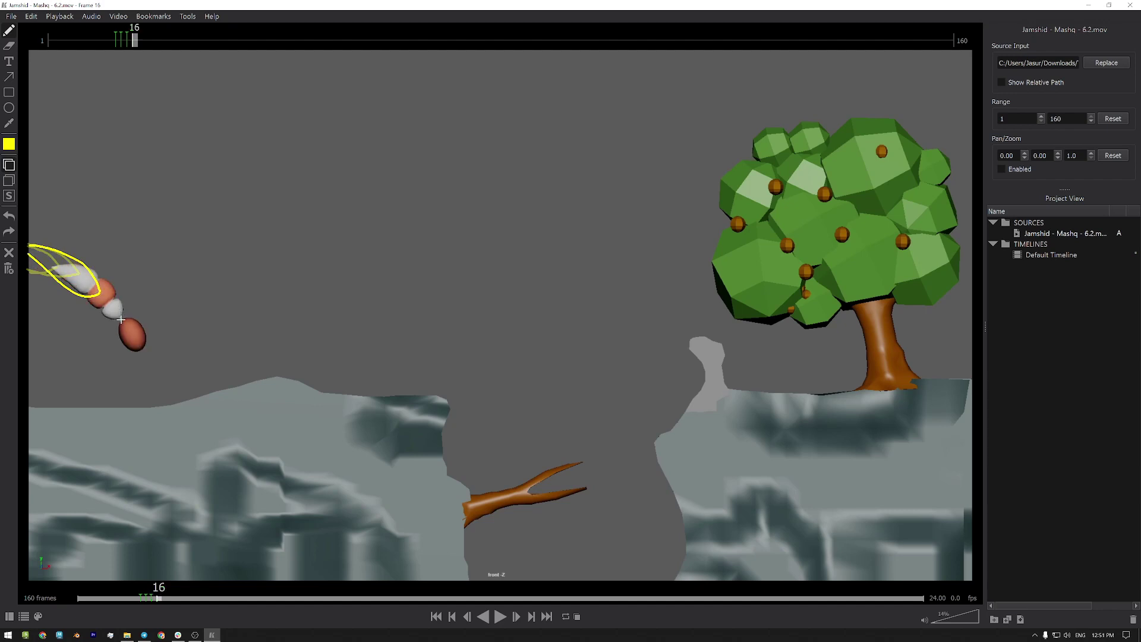
mouse_move(121, 319)
mouse_down()
mouse_move(90, 267)
mouse_move(57, 250)
mouse_move(90, 300)
mouse_move(128, 325)
mouse_up()
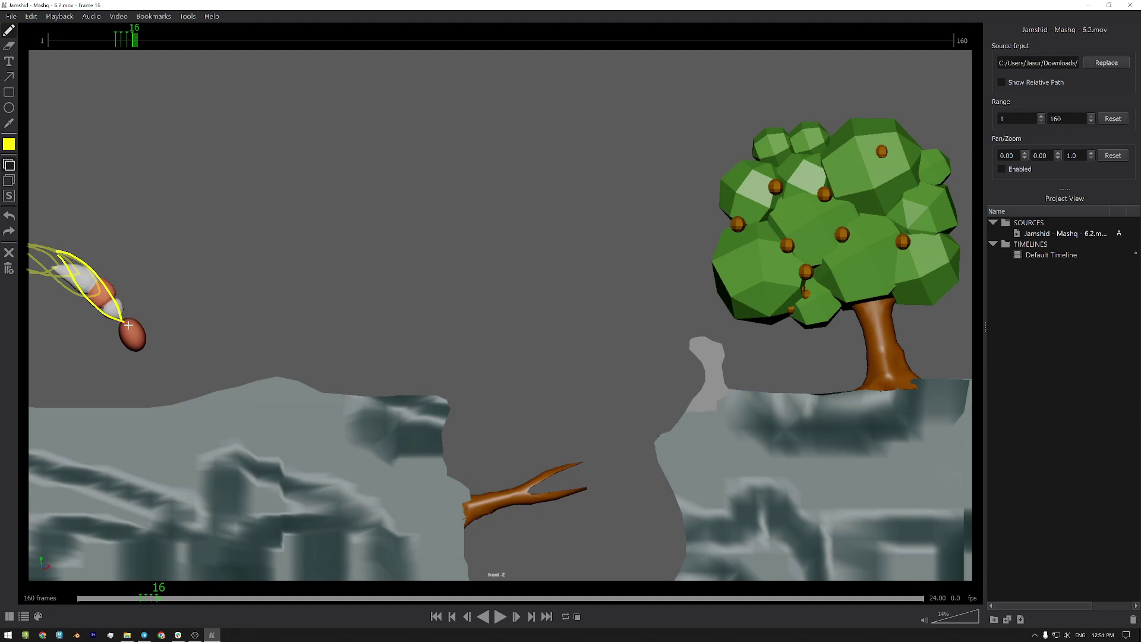
key(Left)
key(Left)
key(Right)
key(Right)
click(8, 252)
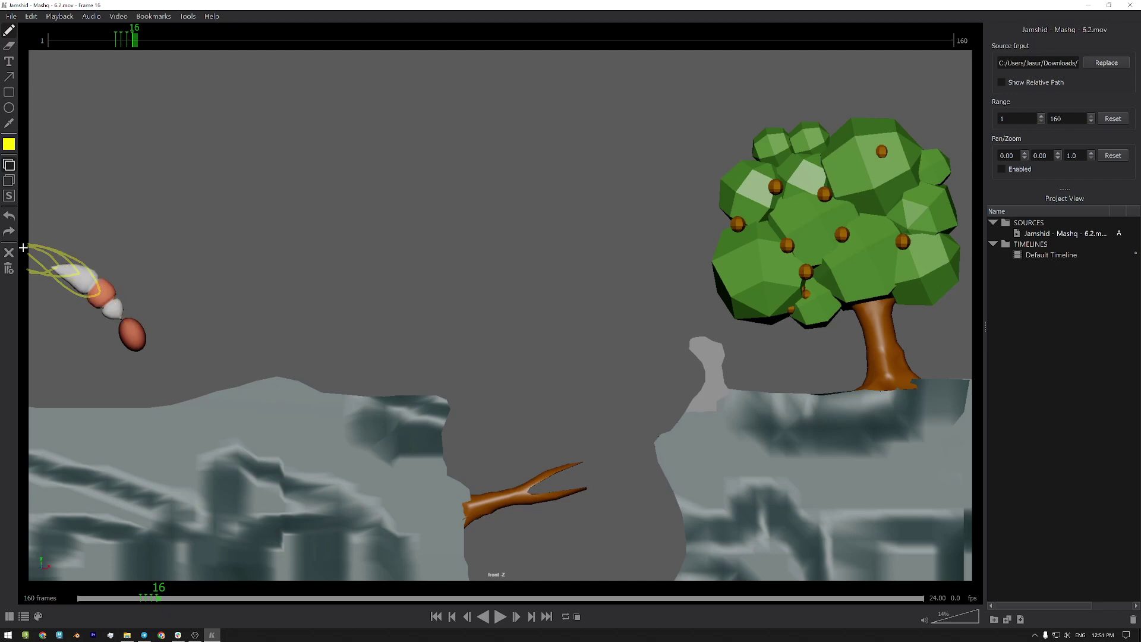
Outline the tail in yellow on frame 16 and compare it with the neighbouring frames.
mouse_move(60, 257)
mouse_down()
mouse_move(114, 299)
mouse_move(122, 322)
mouse_move(101, 279)
mouse_move(55, 262)
mouse_move(125, 323)
mouse_up()
click(9, 252)
key(Right)
key(Left)
key(Left)
key(Right)
key(Right)
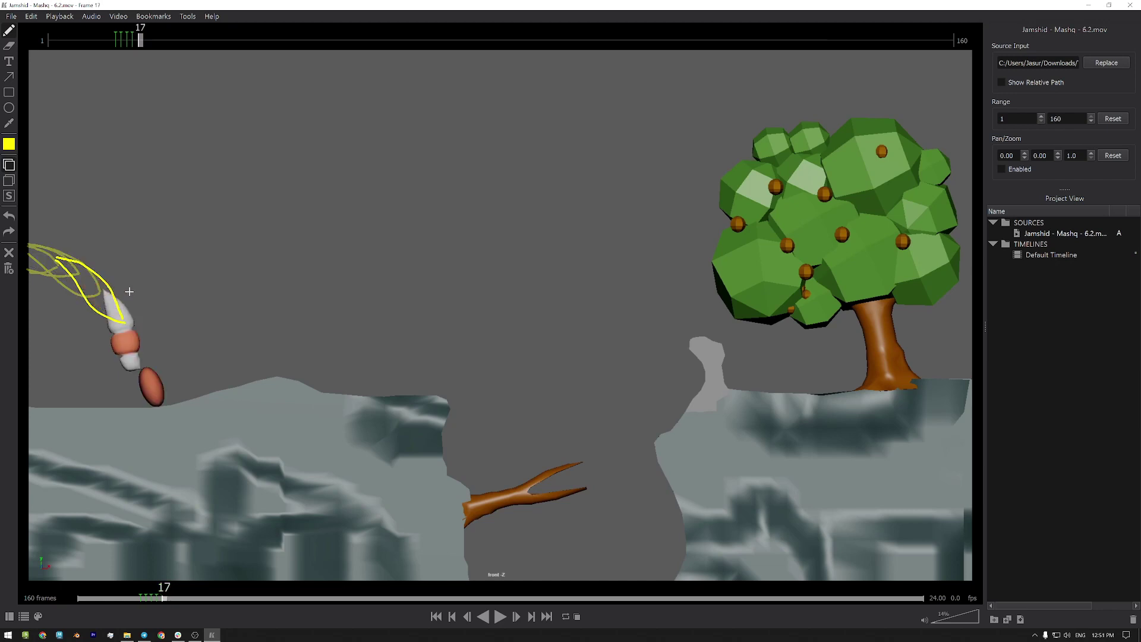
Outline the tail in yellow on frame 17, ending at the ball, and compare it with frame 16.
click(141, 368)
mouse_move(143, 360)
mouse_down()
mouse_move(95, 277)
mouse_move(109, 337)
mouse_move(142, 372)
mouse_up()
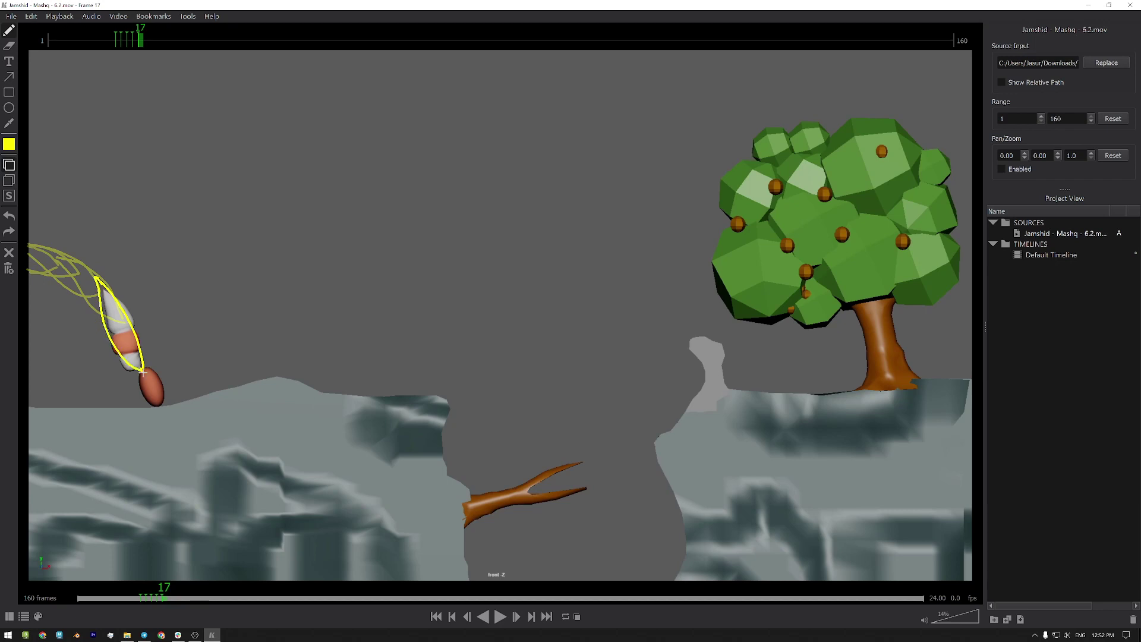
key(Left)
key(Right)
key(Right)
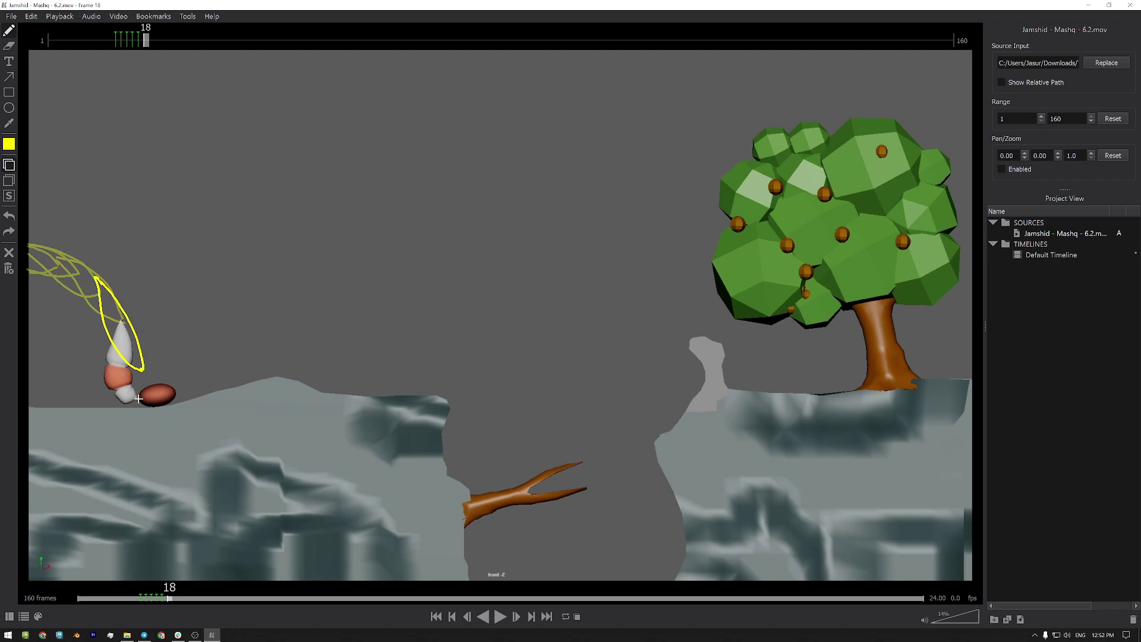
Outline the bending tail in yellow on frame 18 and compare it with frame 17.
mouse_move(136, 394)
mouse_down()
mouse_move(109, 367)
mouse_move(123, 315)
mouse_move(140, 354)
mouse_move(138, 391)
mouse_up()
key(Left)
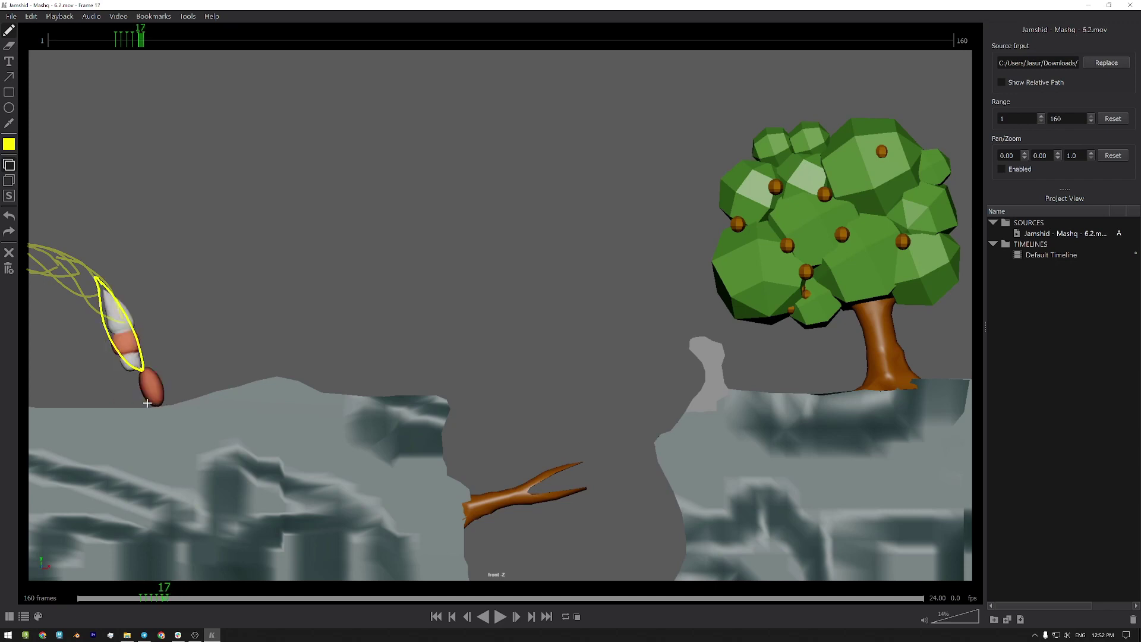
key(Right)
key(Right)
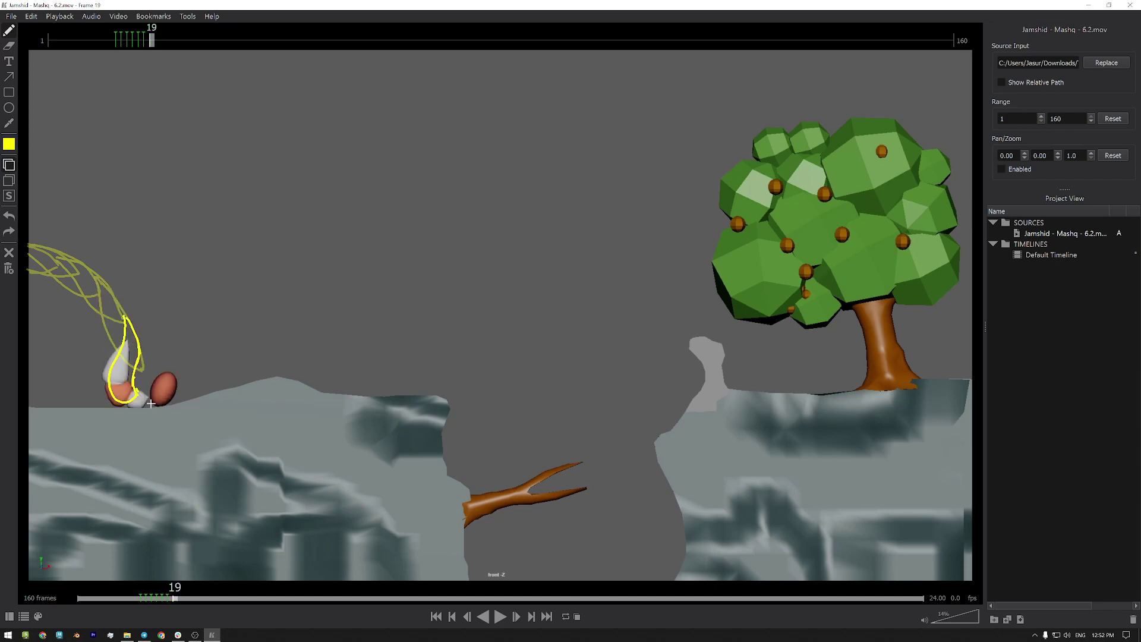
Outline the curled tail on frame 19 with two yellow curves, comparing its shape with frame 18.
mouse_move(149, 394)
mouse_down()
mouse_move(109, 402)
mouse_move(101, 380)
mouse_move(143, 341)
mouse_up()
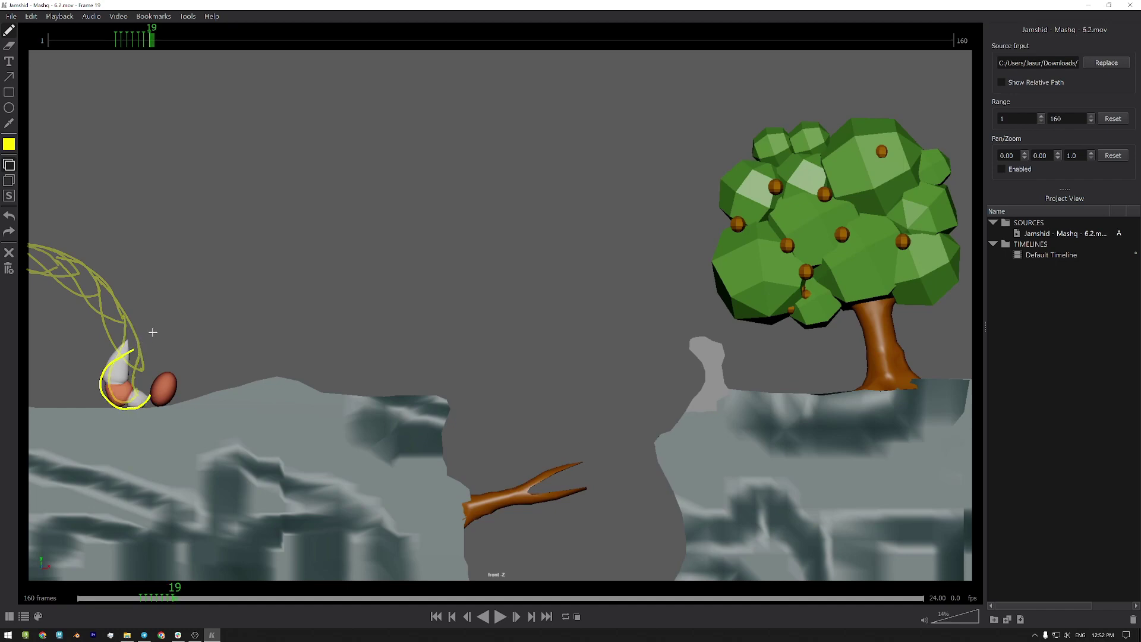
key(Left)
key(Right)
mouse_move(133, 351)
mouse_down()
mouse_move(121, 381)
mouse_move(154, 397)
mouse_up()
Outline the U-shaped tail in yellow on frame 20 and compare it with frames 19 and 21.
key(Right)
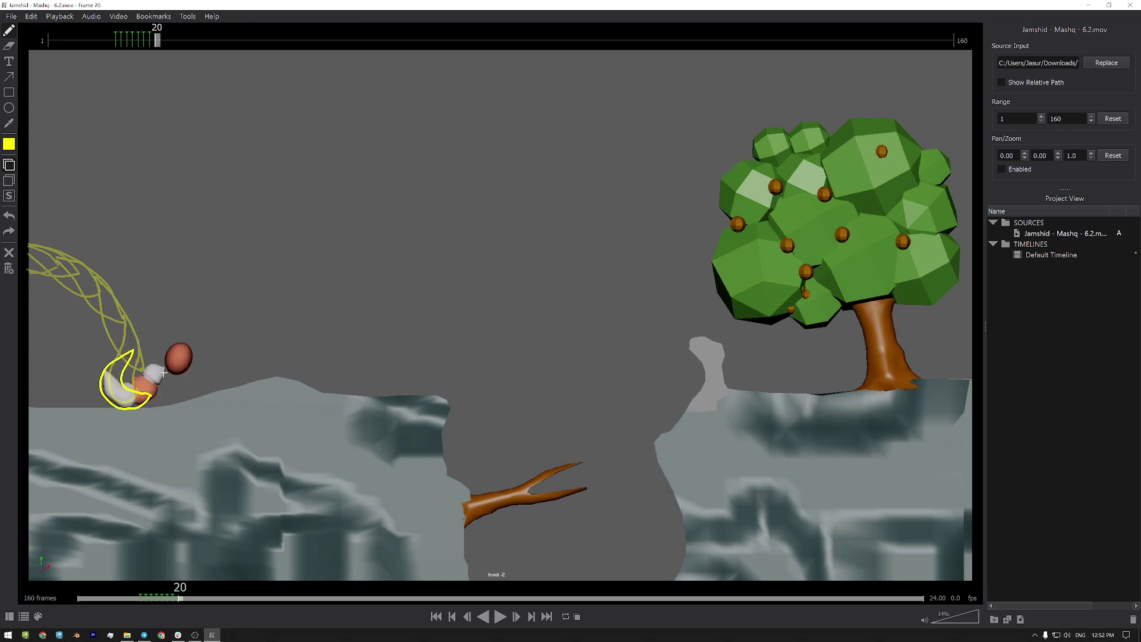
mouse_move(165, 370)
mouse_down()
mouse_move(137, 409)
mouse_move(108, 403)
mouse_move(107, 363)
mouse_move(101, 374)
mouse_move(117, 389)
mouse_move(159, 365)
mouse_up()
key(Left)
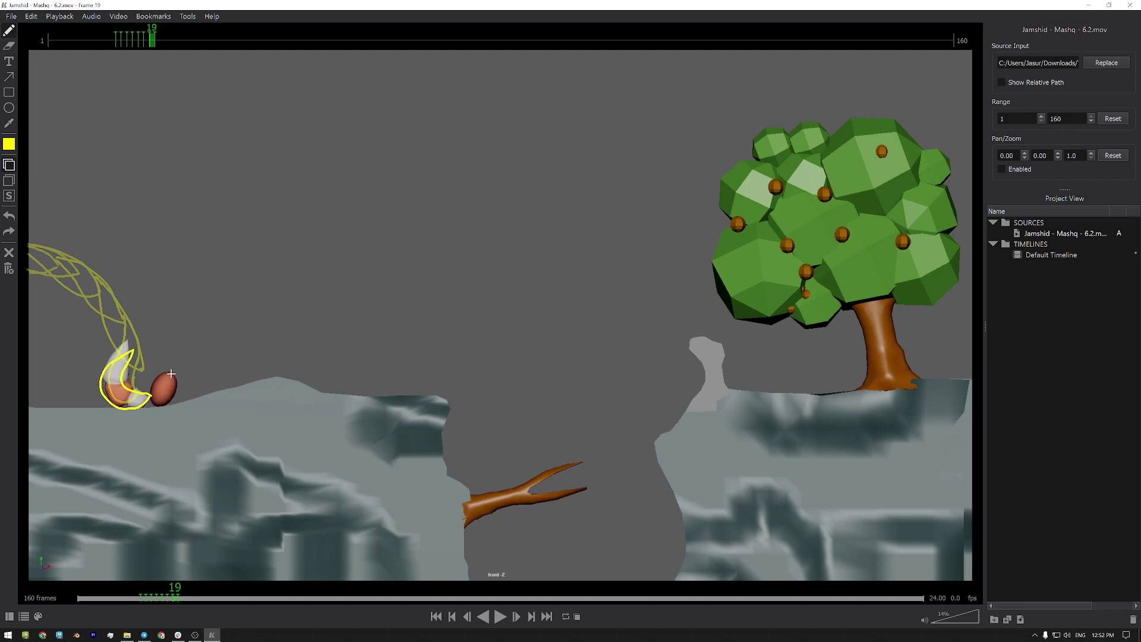
key(Right)
key(Right)
key(Left)
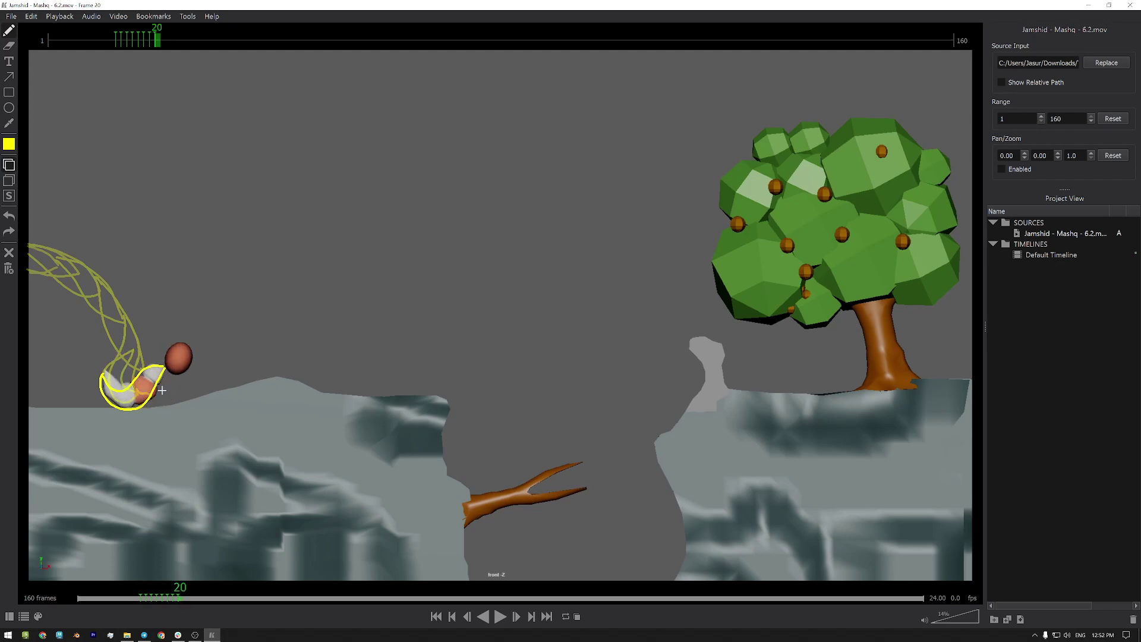
key(Right)
key(Left)
key(Right)
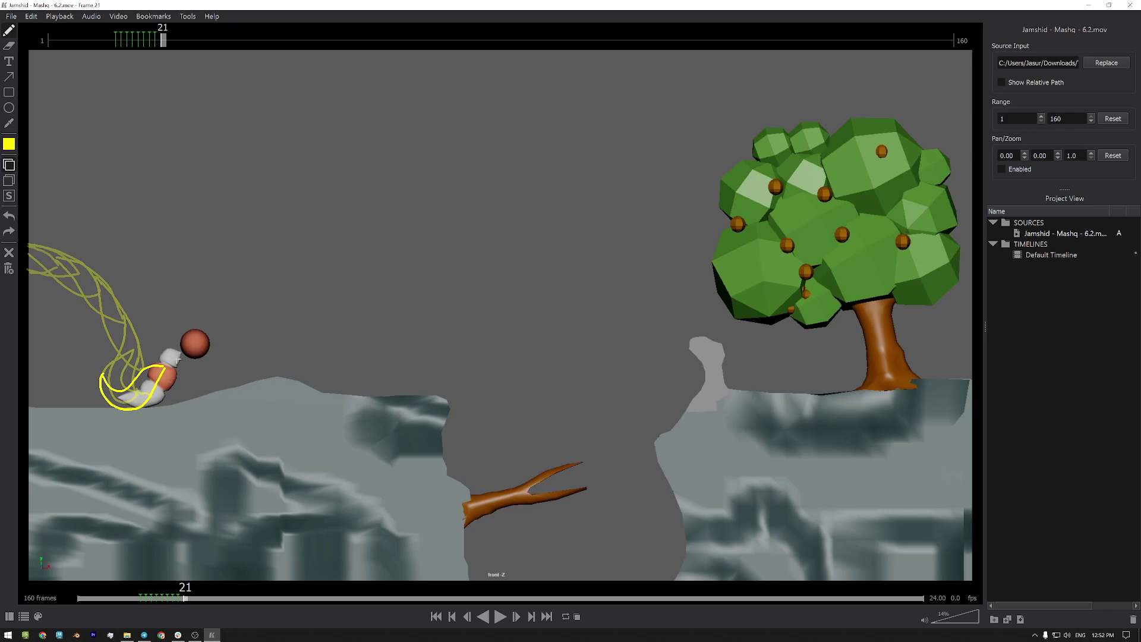
mouse_move(177, 362)
mouse_down()
mouse_move(148, 405)
mouse_move(173, 380)
mouse_up()
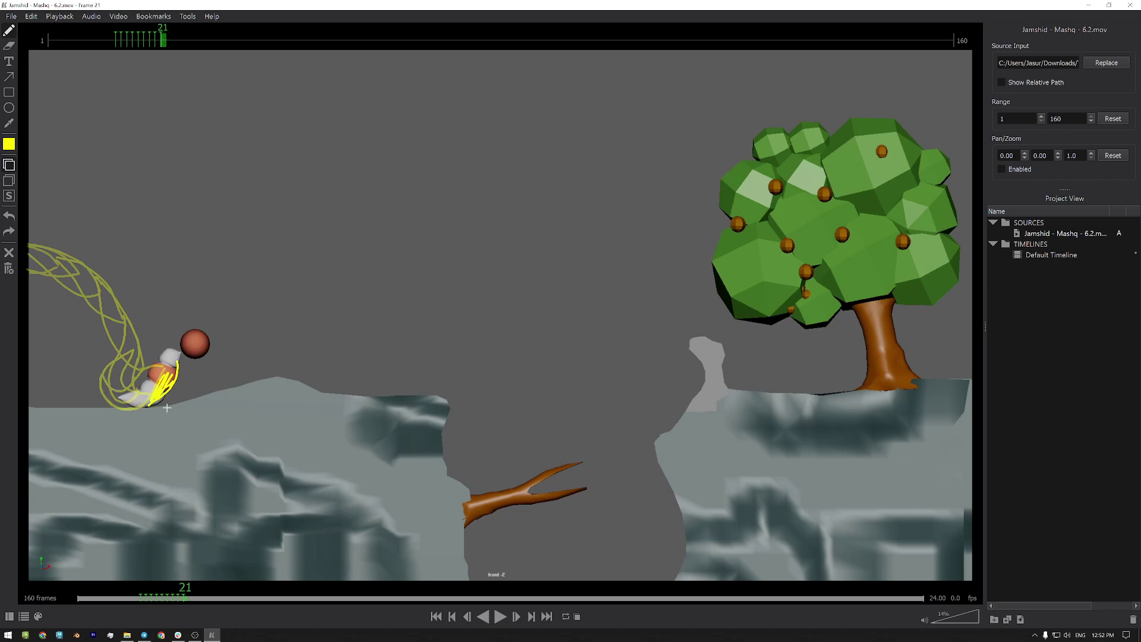
click(10, 253)
Outline the tail in yellow on frame 21 and compare it with frame 20.
mouse_move(182, 355)
mouse_down()
mouse_move(146, 405)
mouse_move(123, 411)
mouse_move(128, 391)
mouse_move(182, 355)
mouse_move(169, 350)
mouse_move(119, 406)
mouse_move(157, 359)
mouse_move(188, 356)
mouse_move(136, 408)
mouse_move(145, 377)
mouse_move(118, 408)
mouse_move(140, 379)
mouse_up()
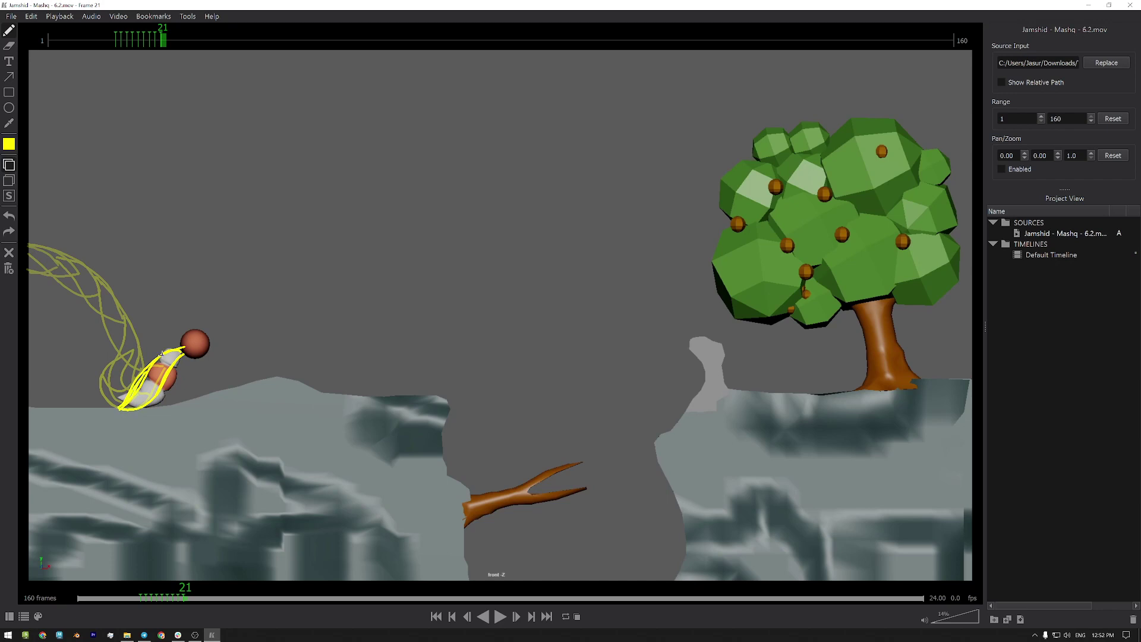
key(Left)
key(Right)
key(Left)
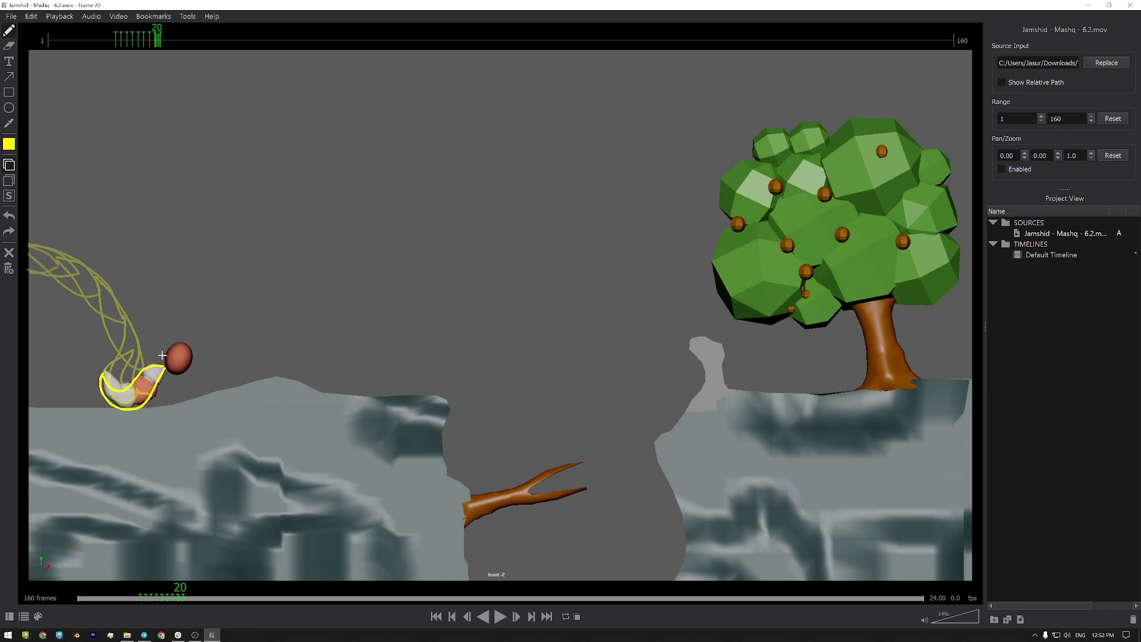
key(Right)
key(Right)
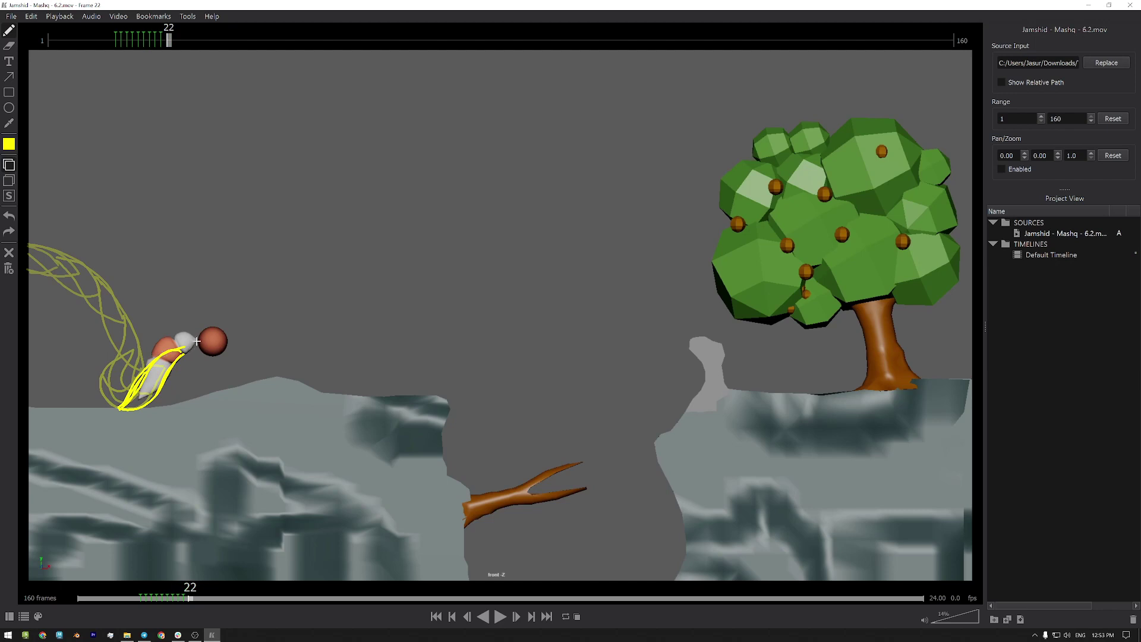
Outline the arched tail in yellow on frames 22 and 23.
mouse_move(198, 342)
mouse_down()
mouse_move(145, 397)
mouse_move(155, 354)
mouse_move(191, 332)
mouse_move(211, 342)
mouse_up()
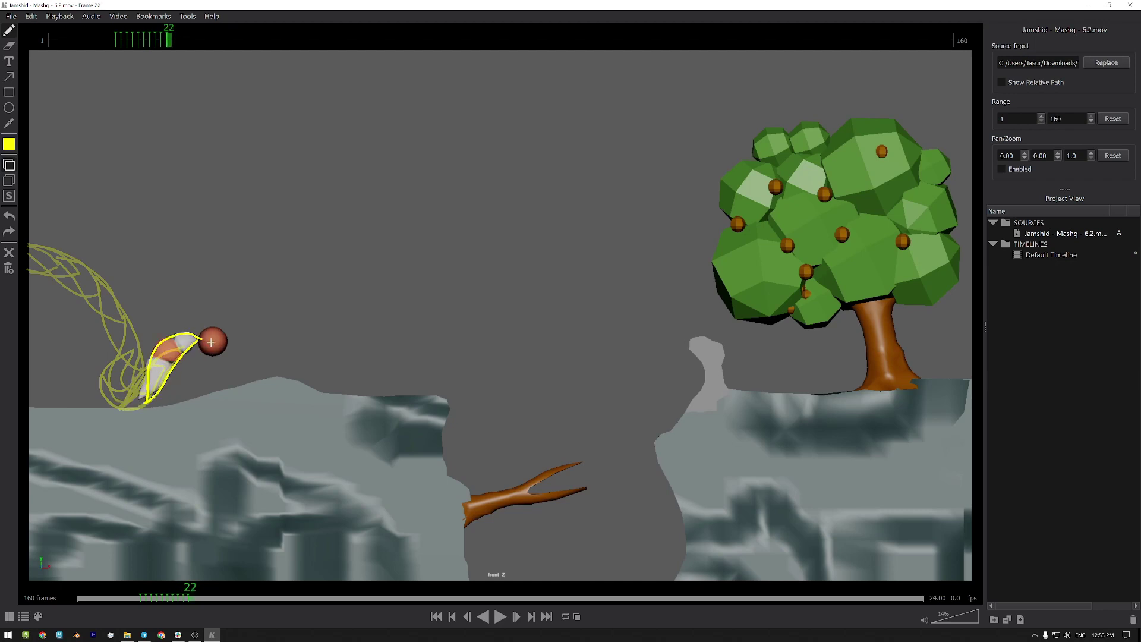
key(Right)
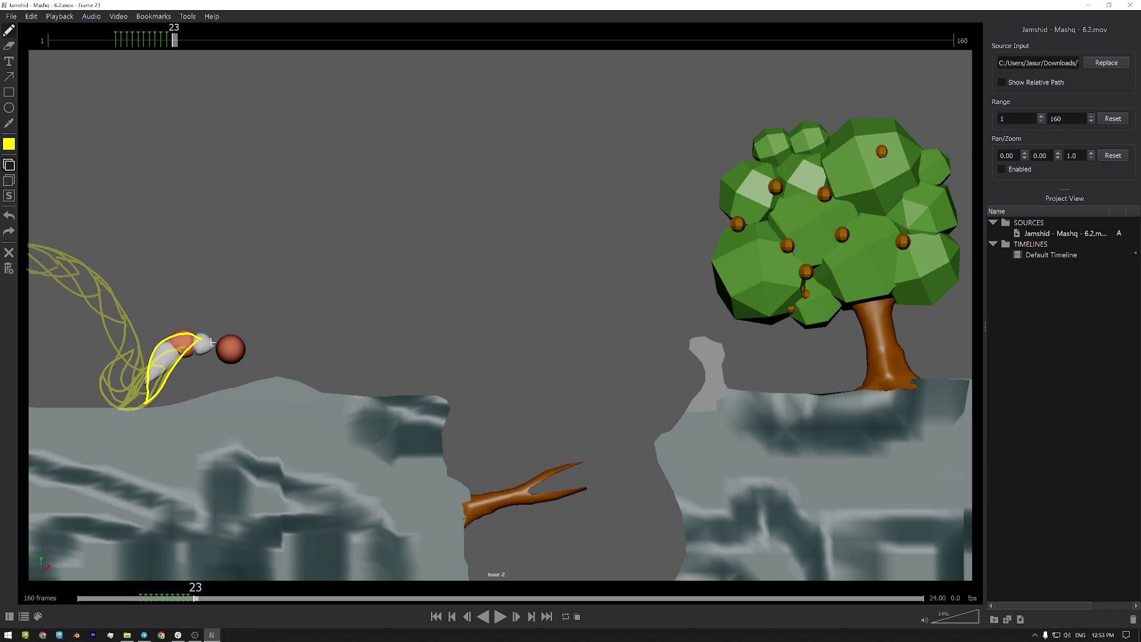
key(Right)
key(Left)
mouse_move(214, 345)
mouse_down()
mouse_move(164, 340)
mouse_move(146, 383)
mouse_up()
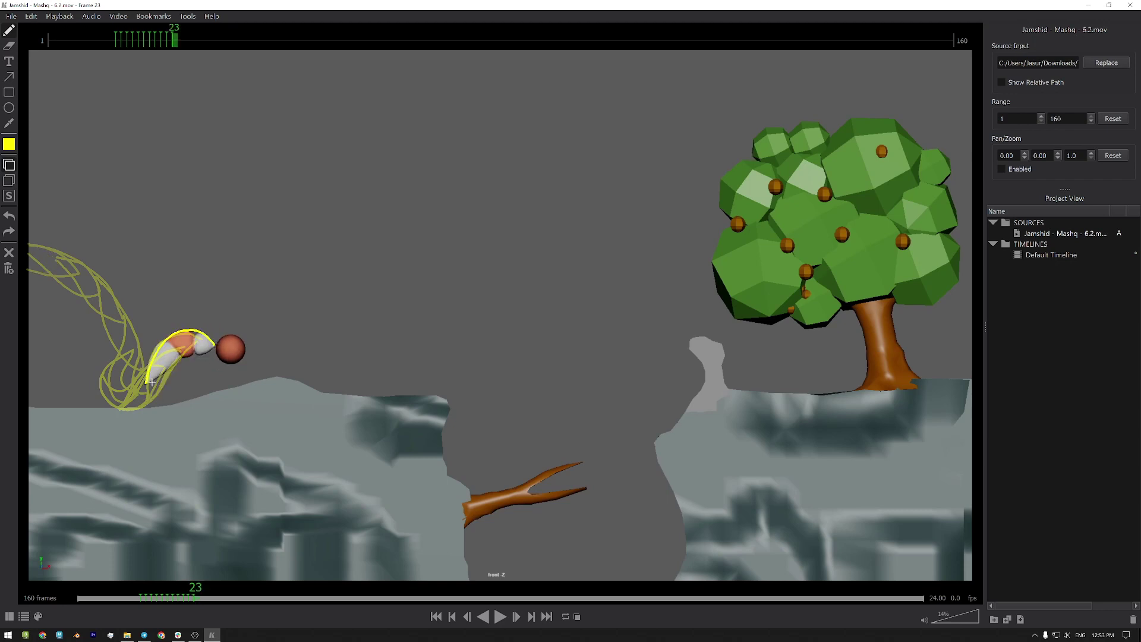
Outline the tail in yellow on frame 24 and compare it with frame 25.
key(Right)
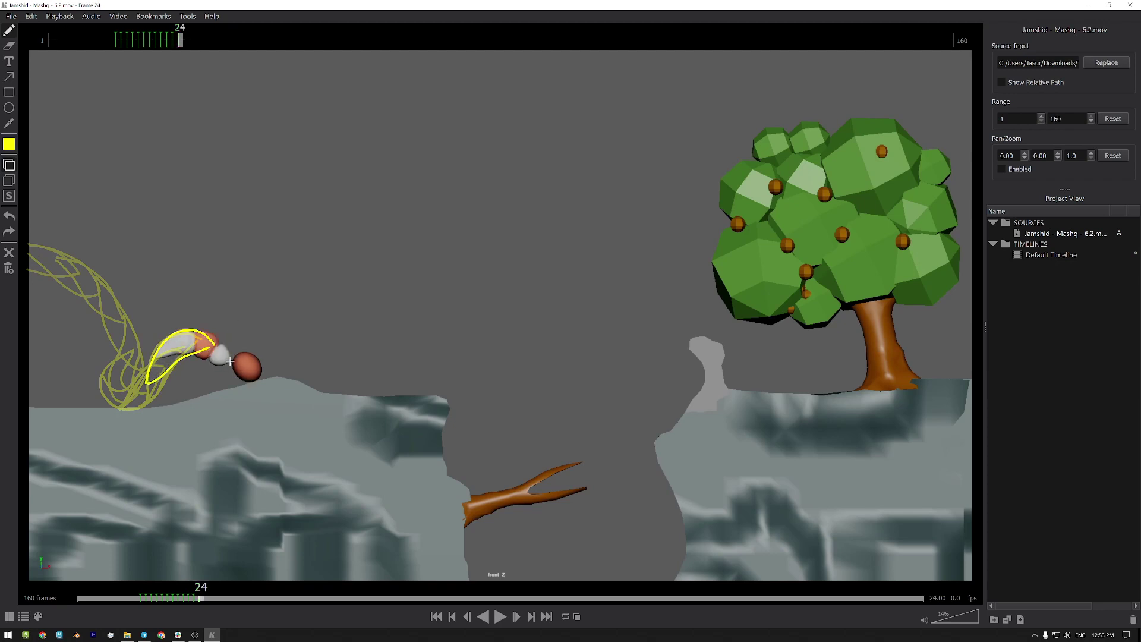
key(Delete)
mouse_move(231, 361)
mouse_down()
mouse_move(217, 336)
mouse_move(184, 328)
mouse_move(148, 361)
mouse_move(200, 356)
mouse_move(243, 371)
mouse_up()
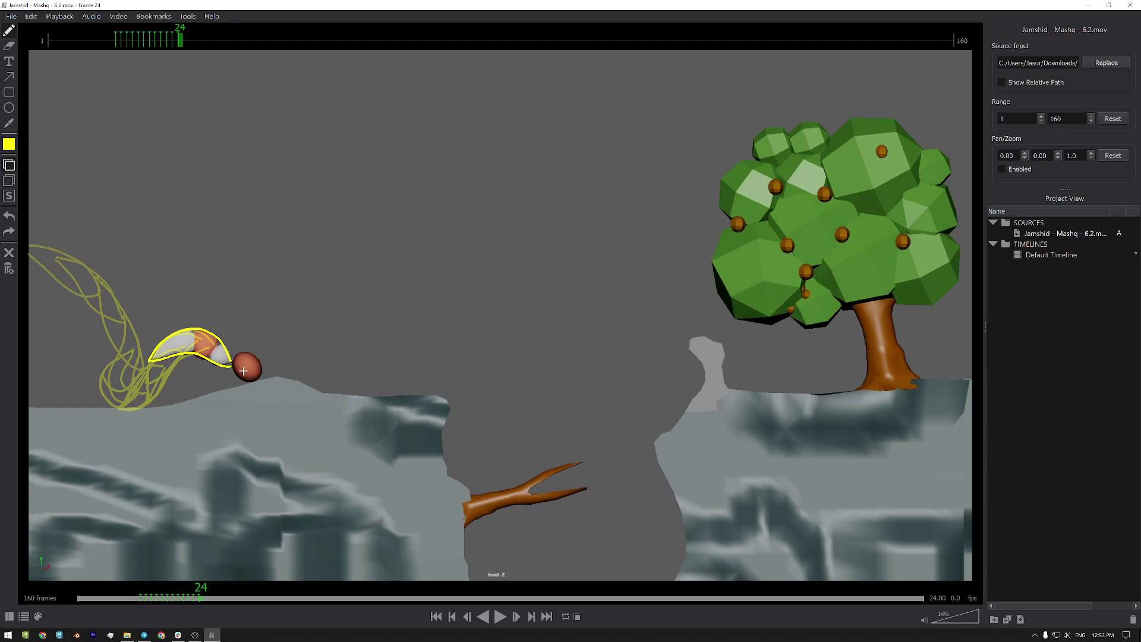
key(Right)
key(Left)
Flip back and forth through frames 23 to 27 to examine how the tail moves as the ball lands.
key(Right)
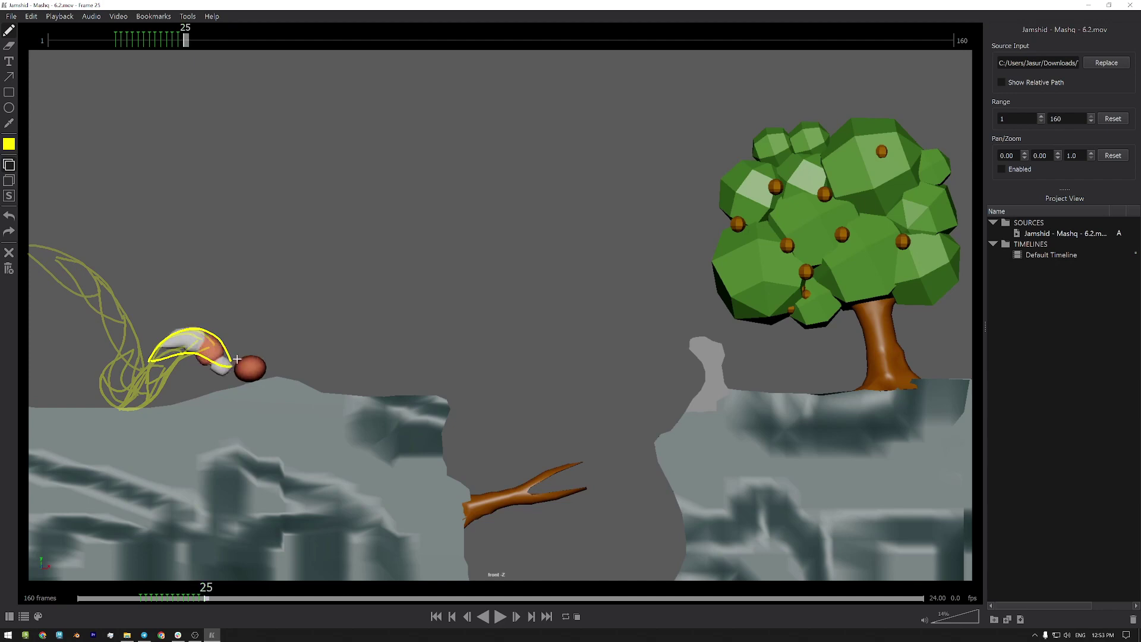
key(Left)
key(Left)
key(Right)
key(Right)
key(Right)
key(Left)
key(Right)
key(Right)
key(Left)
key(Left)
key(Left)
key(Right)
key(Left)
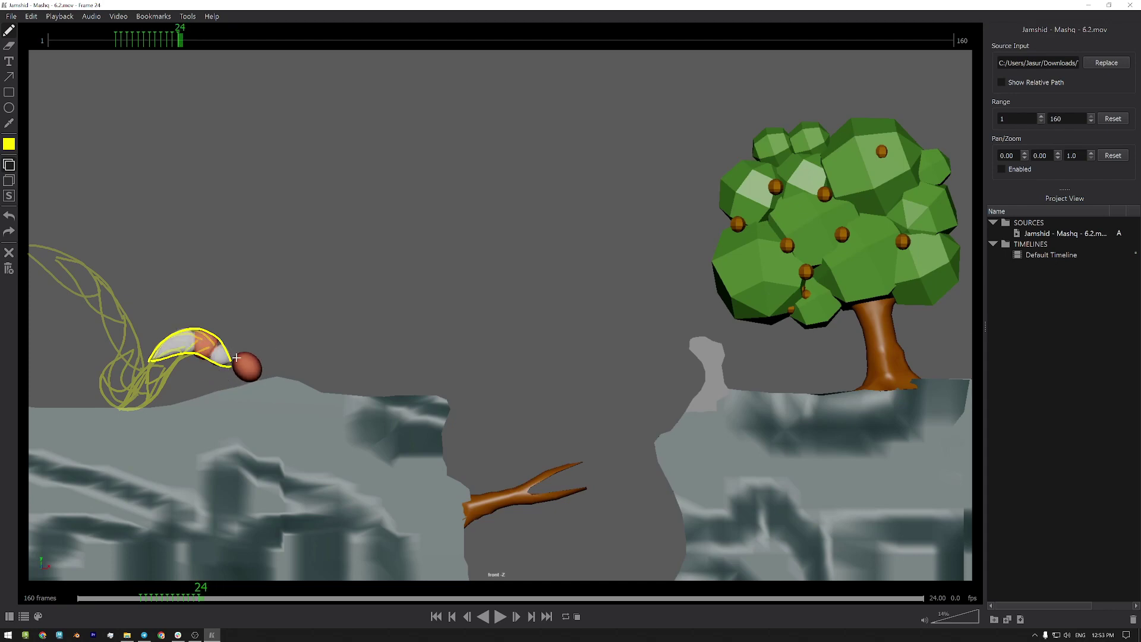
Outline the drooping tail in yellow on frame 25 and compare it with frame 24.
key(Right)
drag(235, 375, 235, 377)
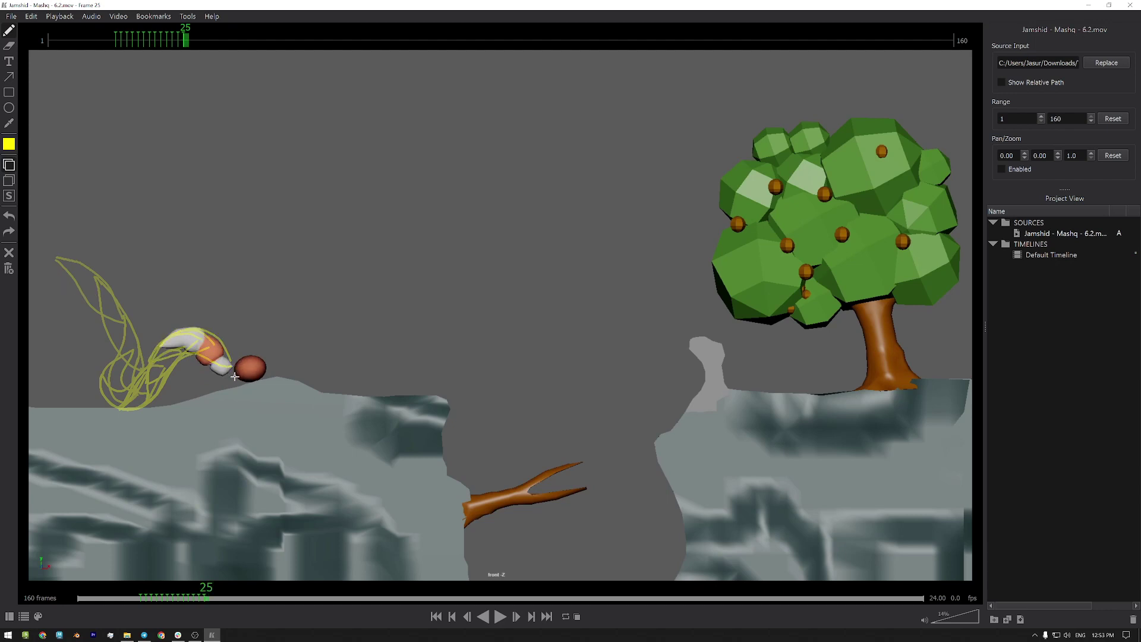
click(235, 376)
mouse_move(178, 331)
mouse_down()
mouse_move(221, 345)
mouse_move(236, 376)
mouse_up()
key(Left)
key(Right)
key(Right)
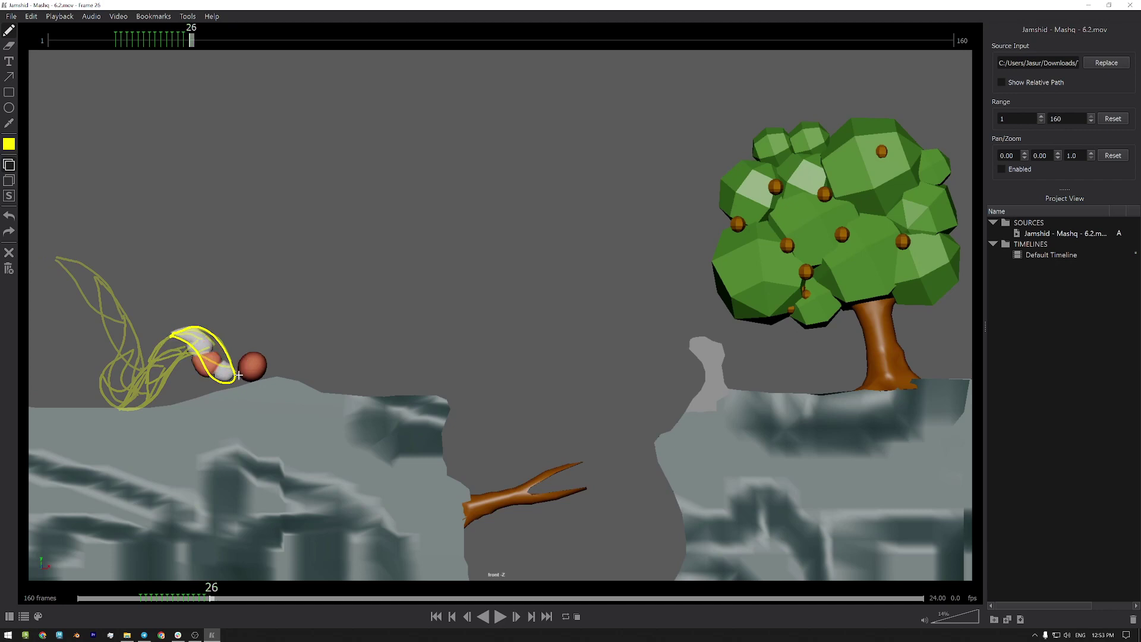
Outline the tail in yellow on frame 26.
mouse_move(238, 376)
mouse_down()
mouse_move(222, 390)
mouse_move(208, 383)
mouse_move(206, 356)
mouse_move(230, 355)
mouse_move(238, 371)
mouse_up()
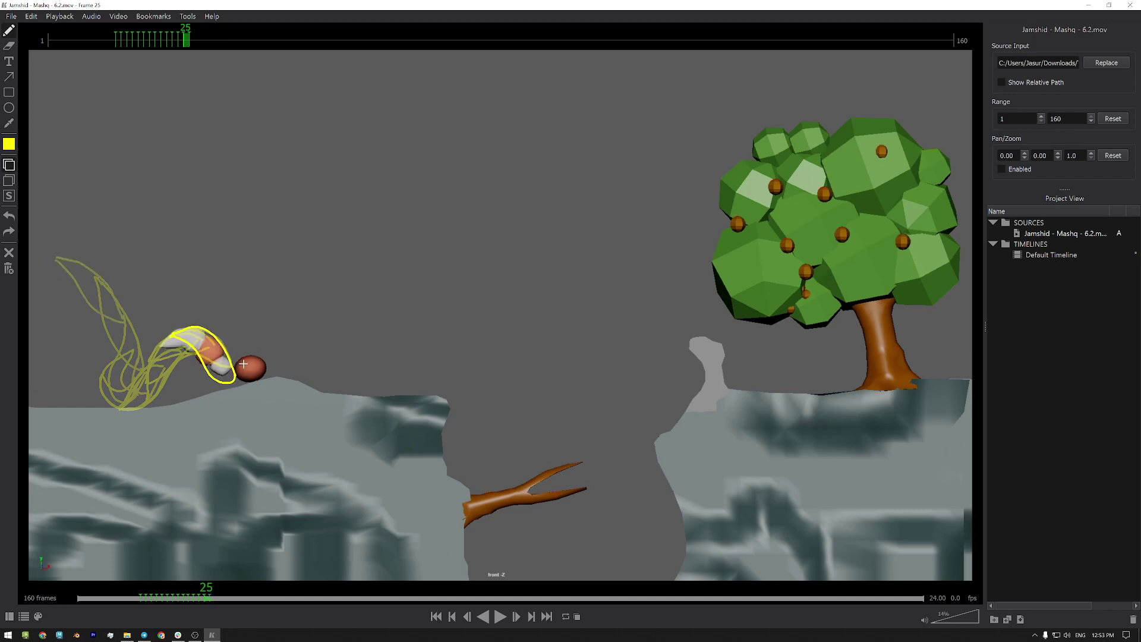
Outline the tail in yellow on frame 27 and compare it with frame 26.
key(Right)
right_click(245, 362)
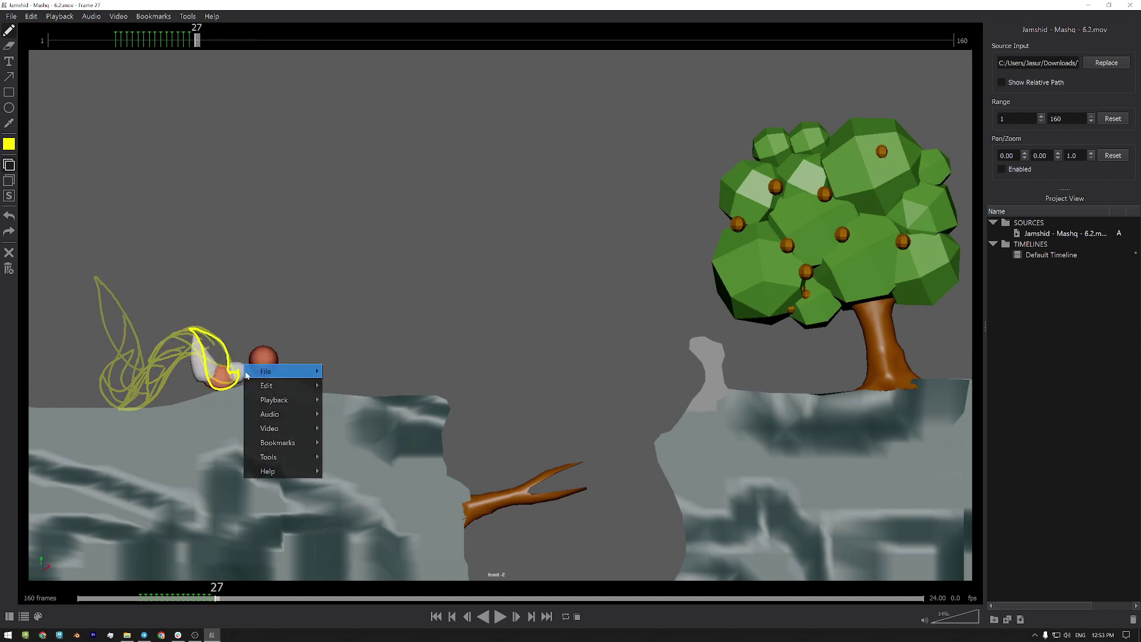
mouse_move(248, 372)
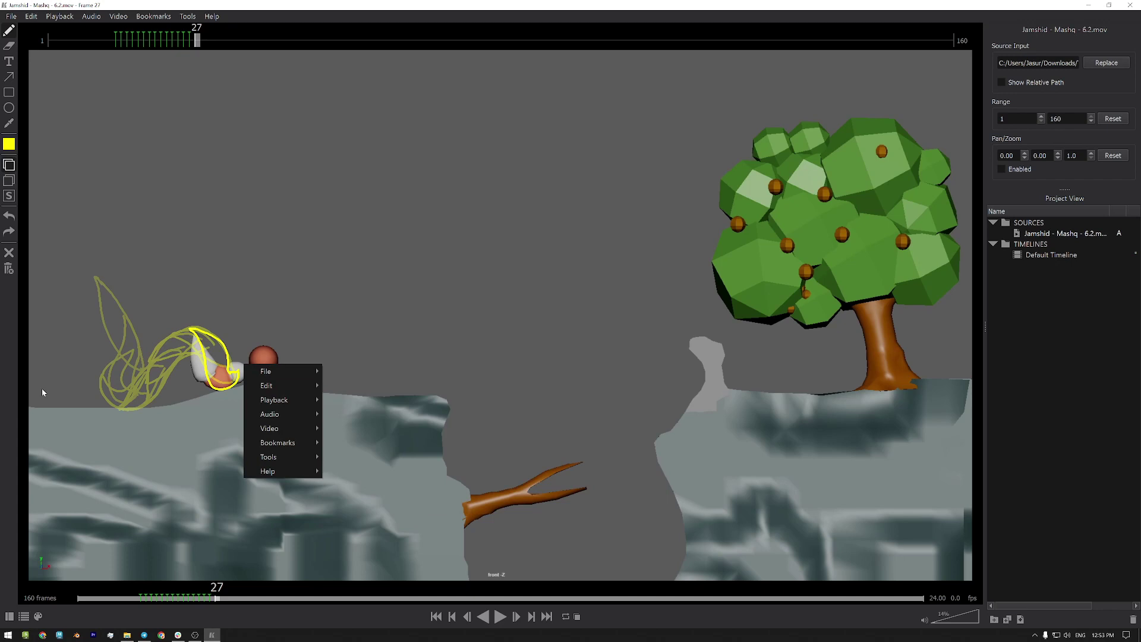
click(12, 388)
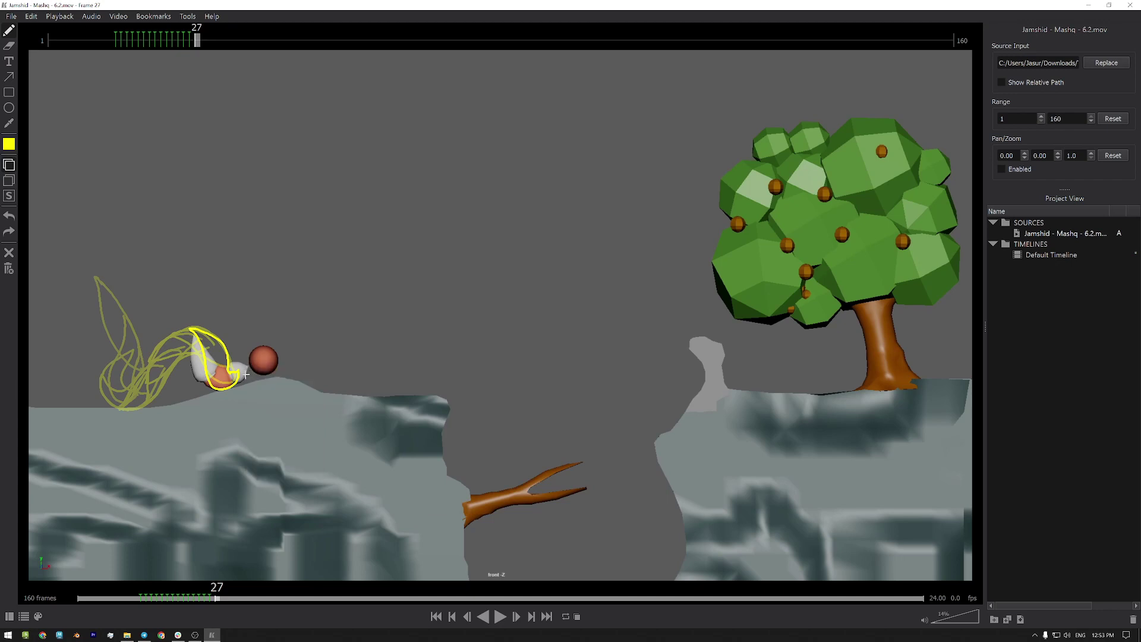
mouse_move(248, 366)
mouse_down()
mouse_move(235, 386)
mouse_move(213, 390)
mouse_move(208, 330)
mouse_move(236, 368)
mouse_up()
key(Left)
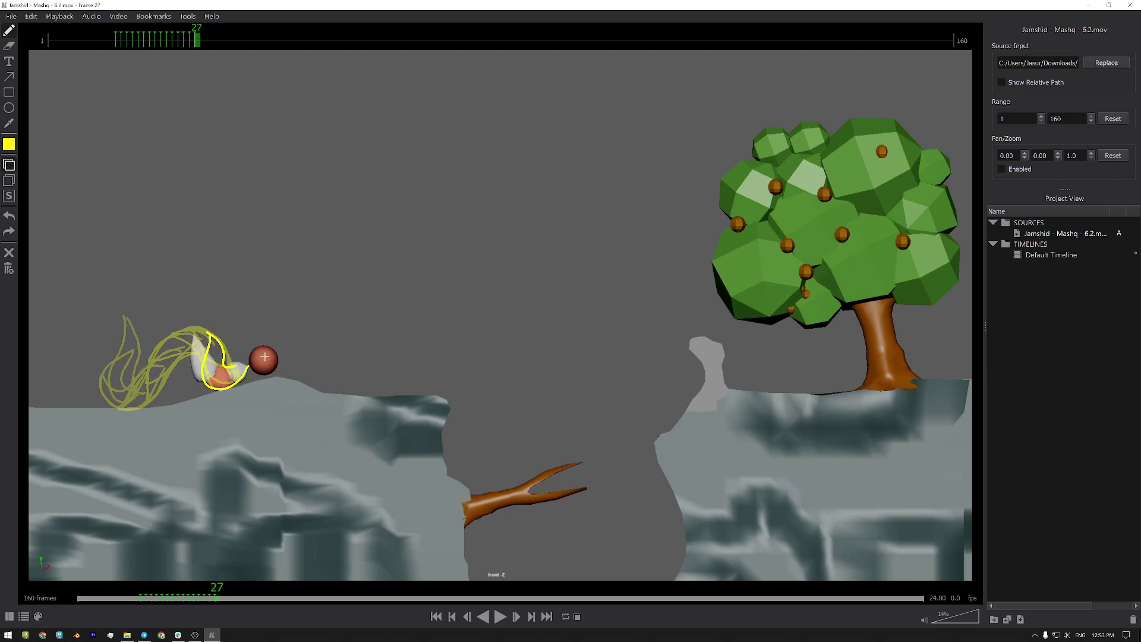
Outline the tail in yellow on frames 28 and 29, comparing the two poses.
key(Right)
mouse_move(261, 359)
mouse_down()
mouse_move(230, 387)
mouse_move(201, 383)
mouse_move(219, 351)
mouse_move(204, 359)
mouse_move(225, 364)
mouse_move(248, 349)
mouse_move(272, 362)
mouse_up()
key(Right)
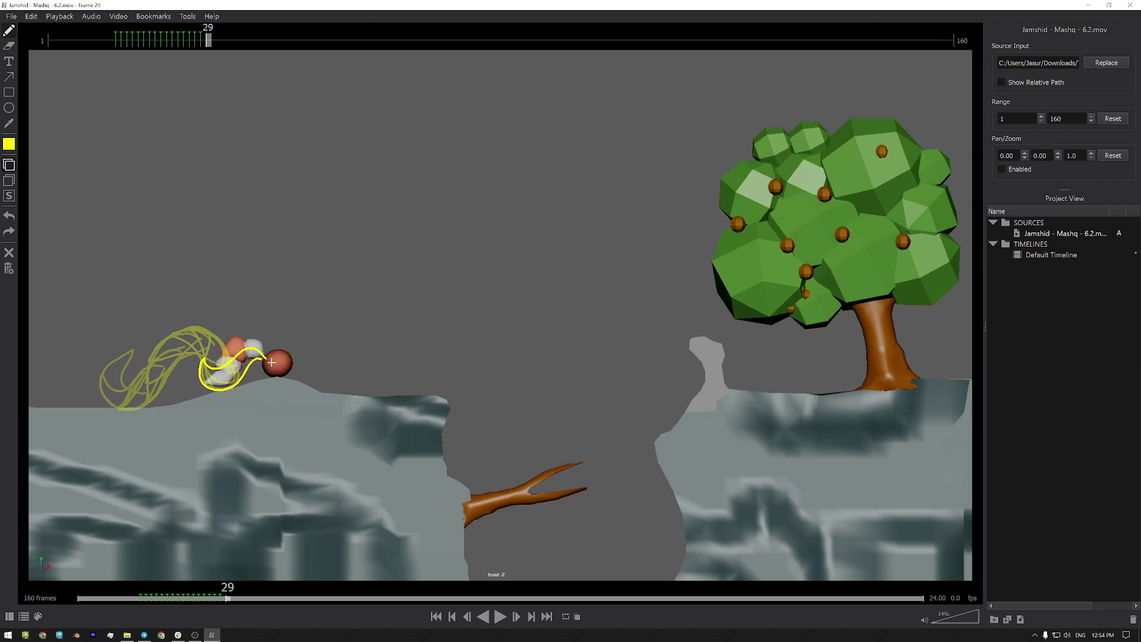
key(Left)
key(Right)
mouse_move(264, 357)
mouse_down()
mouse_move(240, 340)
mouse_move(222, 383)
mouse_move(202, 387)
mouse_move(231, 392)
mouse_move(259, 359)
mouse_up()
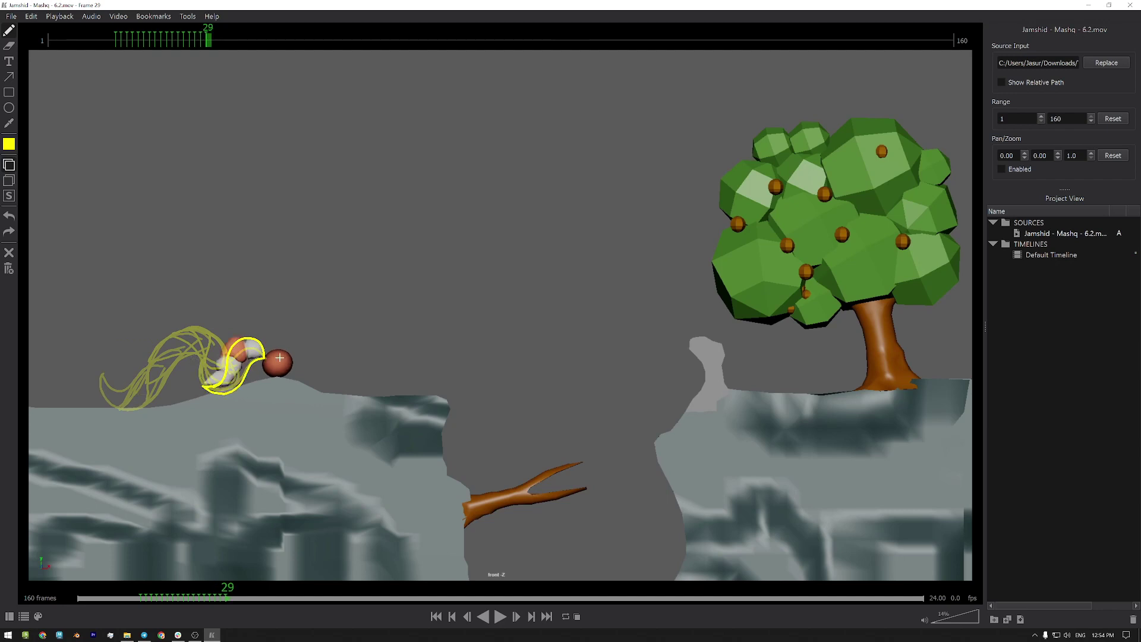
Outline the arched tail in yellow on frame 30 and compare it with frames 28 and 29.
key(Right)
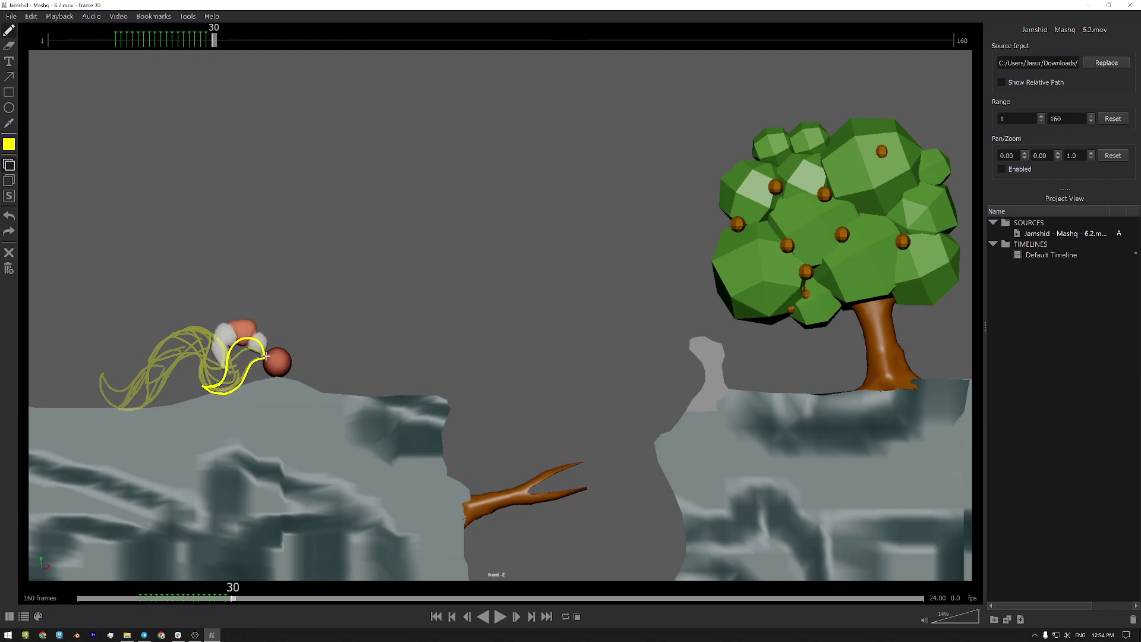
key(ctrl+z)
mouse_move(266, 356)
mouse_down()
mouse_move(234, 329)
mouse_move(250, 331)
mouse_move(235, 334)
mouse_move(227, 392)
mouse_move(263, 357)
mouse_up()
key(Left)
key(Left)
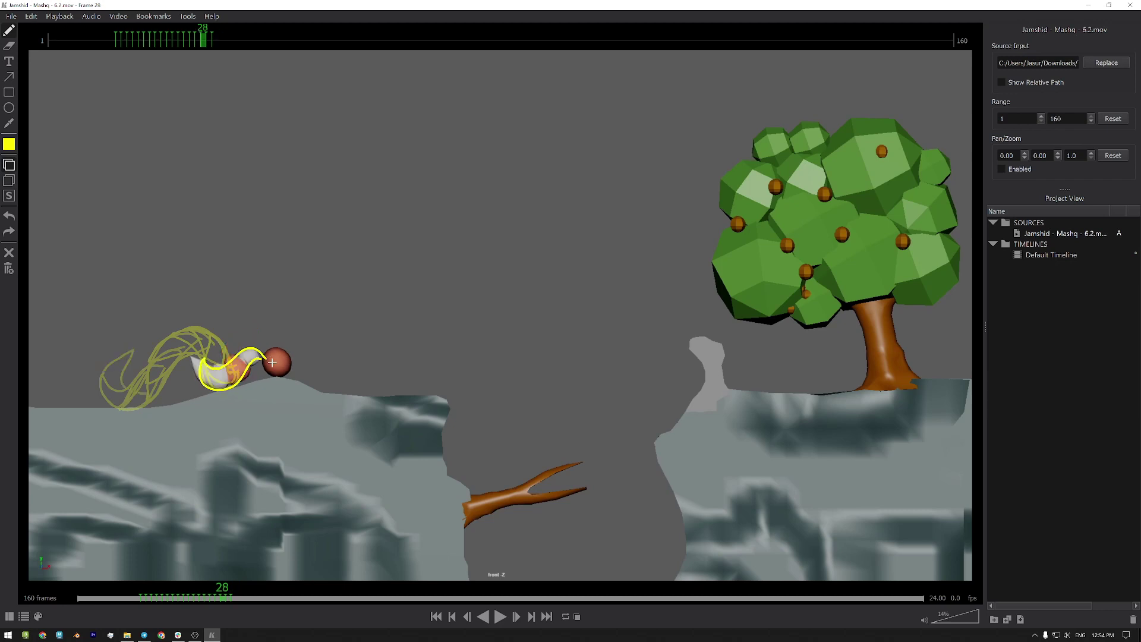
Outline the tail in yellow on frame 31 and compare it with frame 30.
key(Right)
key(Right)
key(Right)
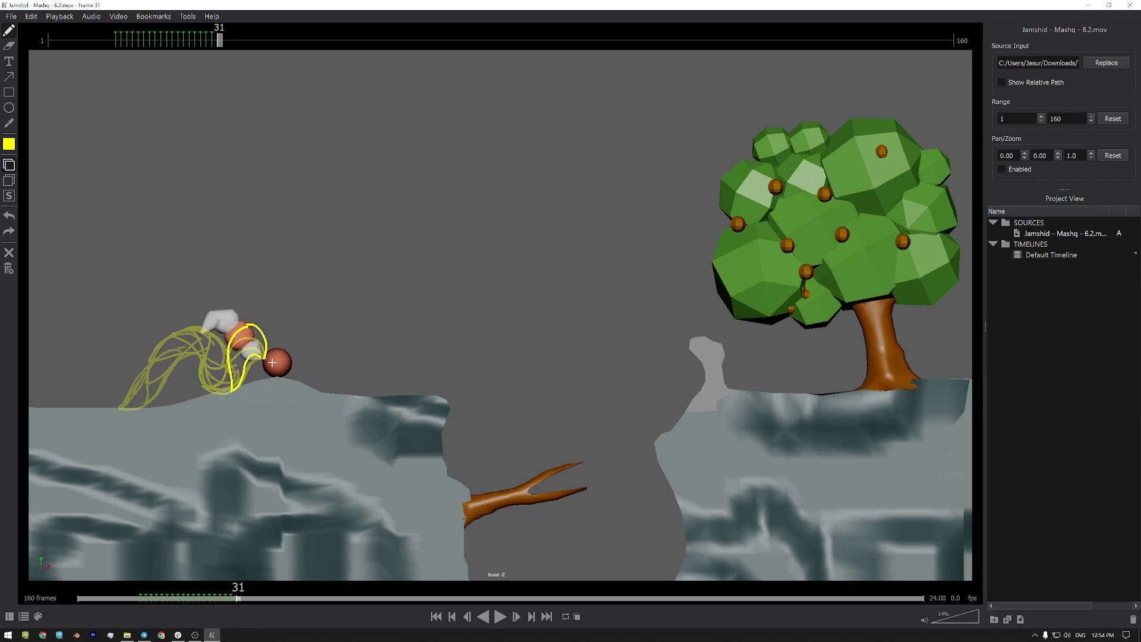
key(Left)
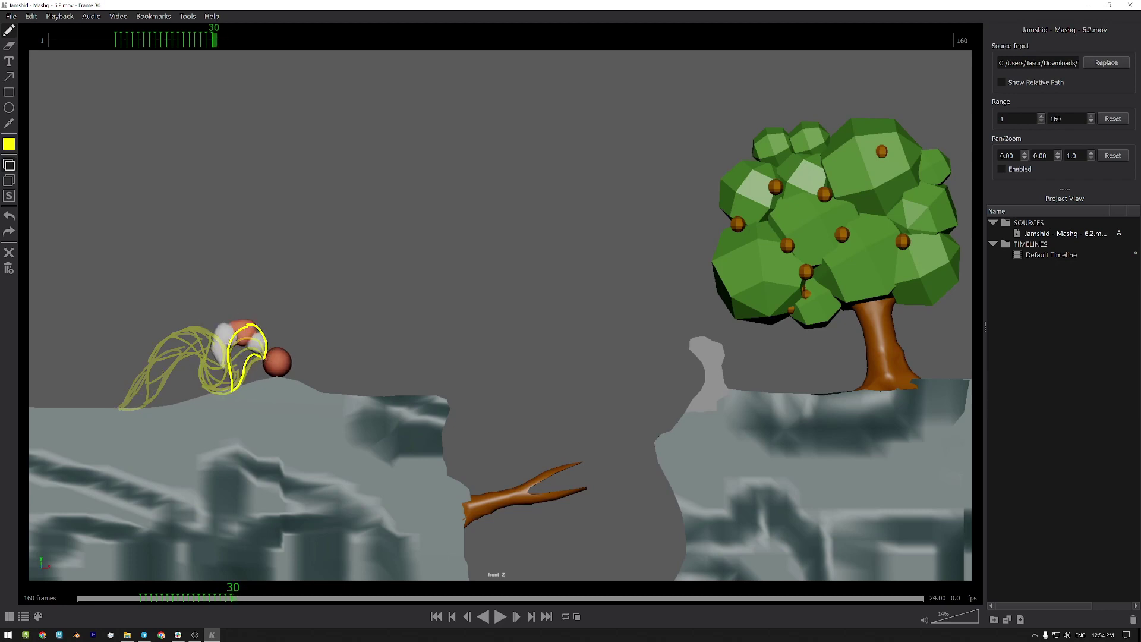
key(Right)
key(Left)
key(Left)
key(Right)
key(Right)
mouse_move(263, 371)
mouse_down()
mouse_move(253, 326)
mouse_move(236, 327)
mouse_move(216, 356)
mouse_move(228, 335)
mouse_move(237, 328)
mouse_move(227, 366)
mouse_move(238, 347)
mouse_move(266, 365)
mouse_up()
key(Left)
Outline the tail in yellow on frame 32 and compare it with frame 31.
key(Right)
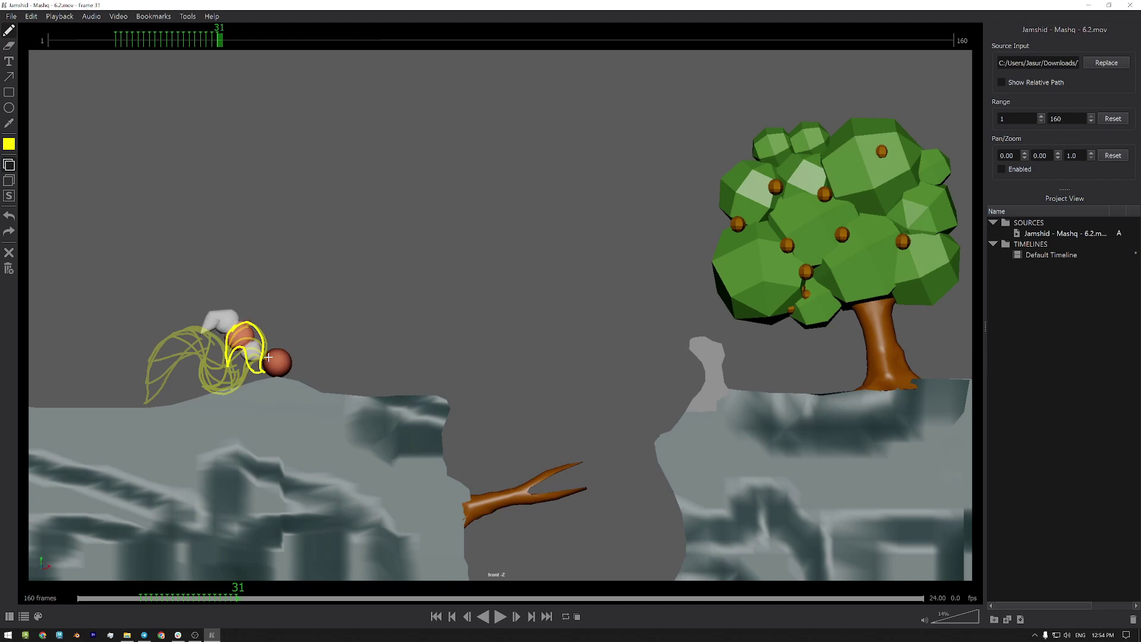
key(Right)
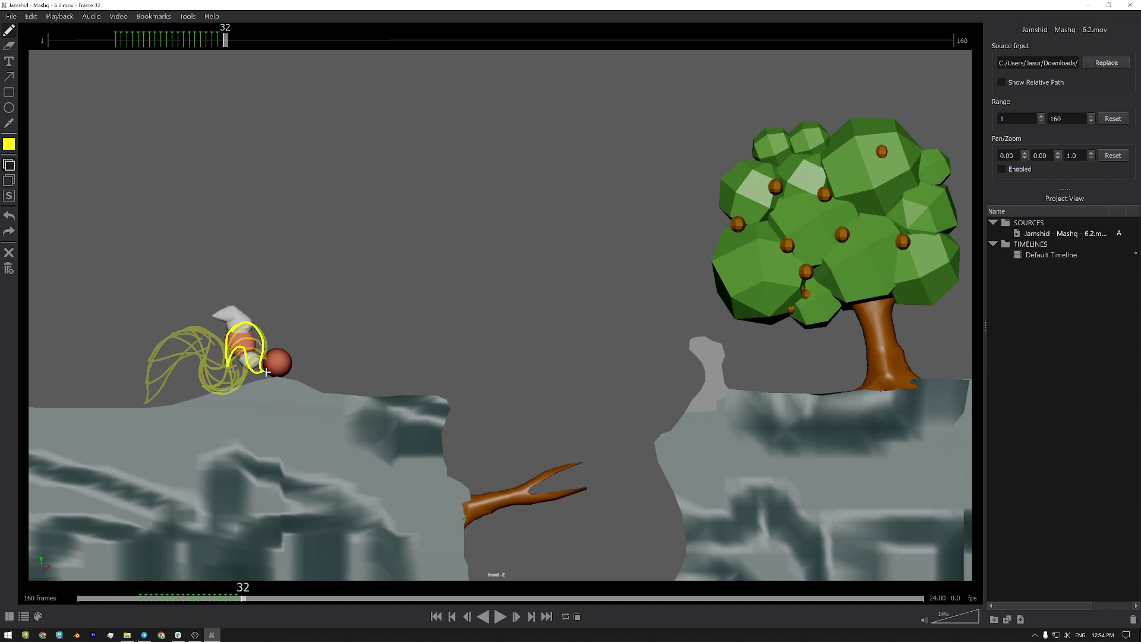
mouse_move(268, 374)
mouse_down()
mouse_move(257, 319)
mouse_move(238, 307)
mouse_move(224, 326)
mouse_move(240, 337)
mouse_move(241, 361)
mouse_move(274, 368)
mouse_up()
key(Left)
key(Left)
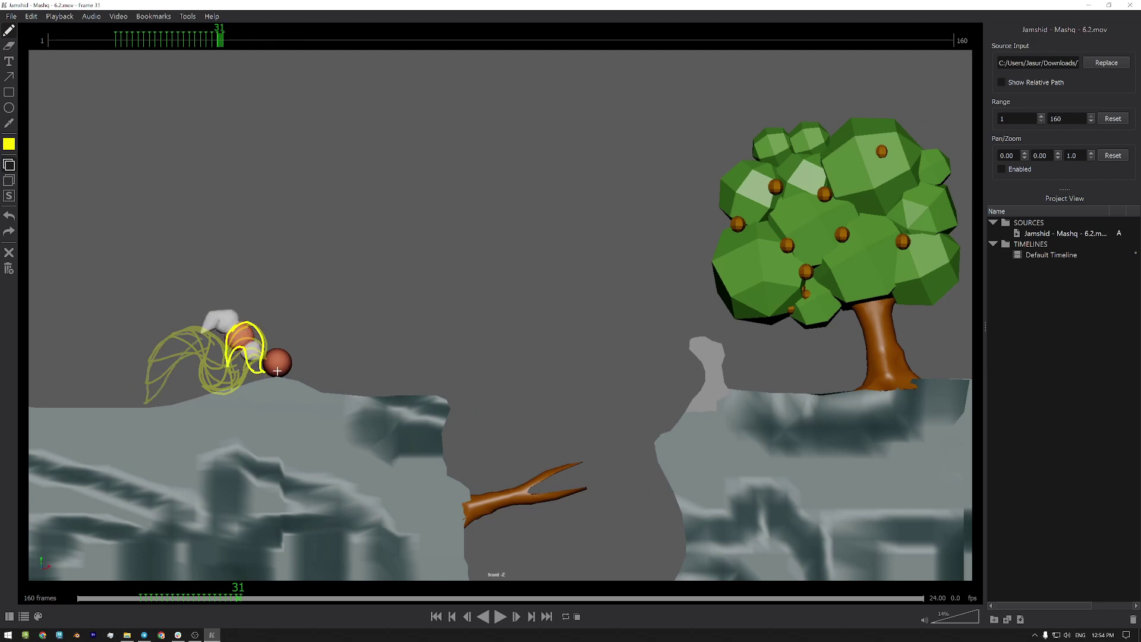
Skip ahead to frame 36 and outline the tail there in yellow, redrawing the second stroke.
key(Right)
key(Right)
key(Right)
key(Right)
key(Right)
key(Right)
key(Right)
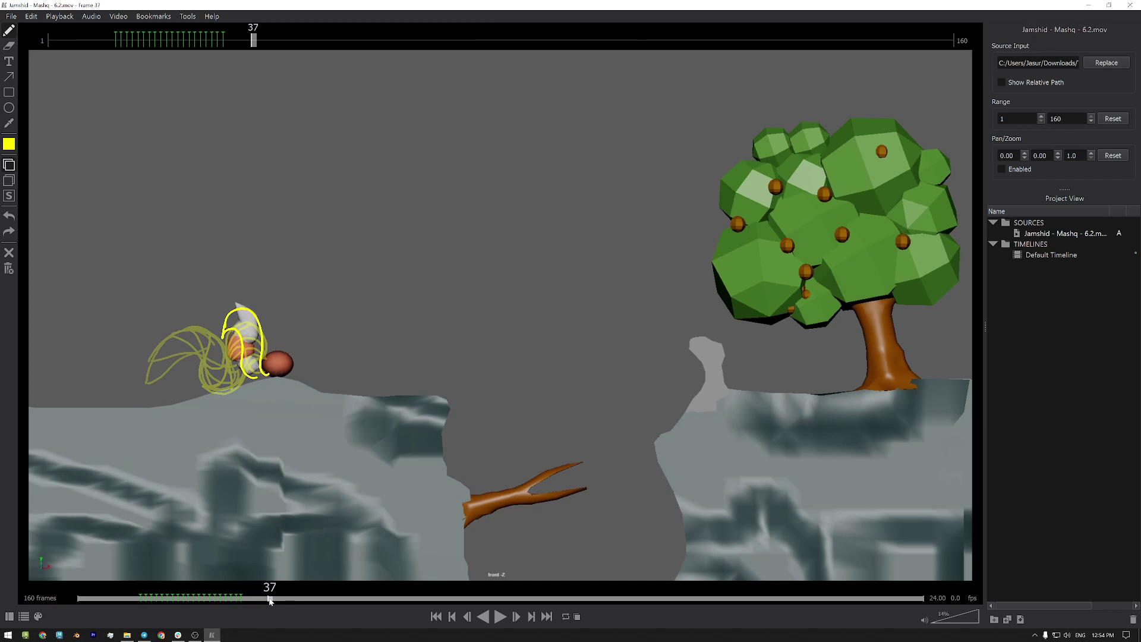
drag(293, 600, 258, 597)
key(Right)
key(Left)
mouse_move(223, 337)
mouse_down()
mouse_move(237, 308)
mouse_move(254, 317)
mouse_move(269, 374)
mouse_up()
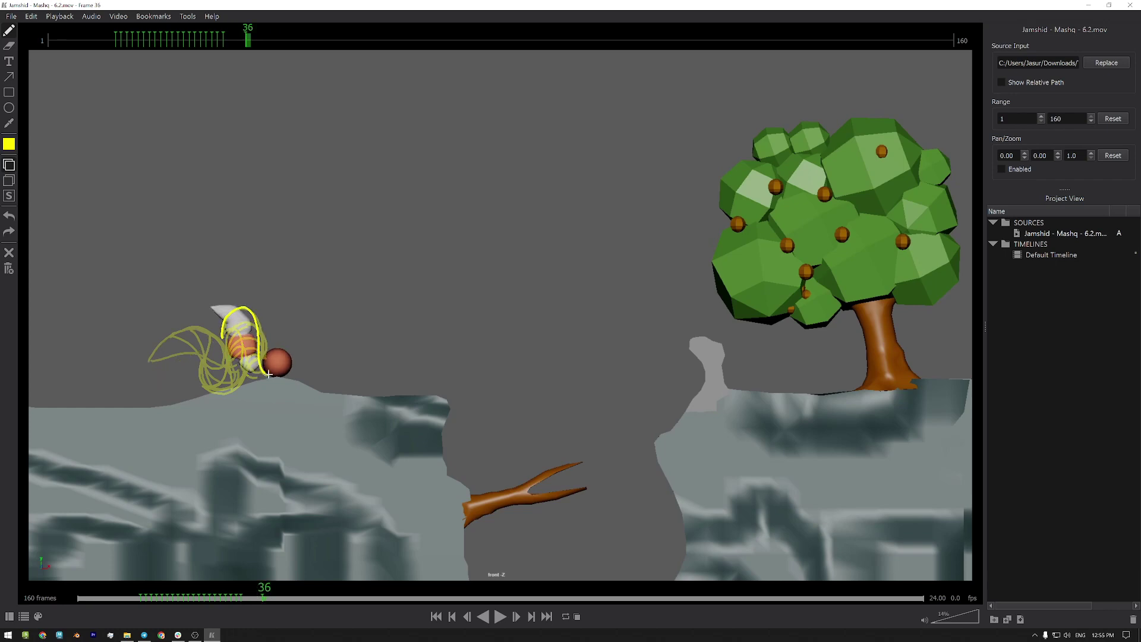
mouse_move(223, 340)
mouse_down()
mouse_move(244, 357)
mouse_move(269, 344)
mouse_up()
click(10, 216)
mouse_move(224, 336)
mouse_down()
mouse_move(260, 378)
mouse_move(272, 347)
mouse_up()
Outline the tail in yellow on frame 37 and compare it with frame 36.
key(Right)
mouse_move(263, 373)
mouse_down()
mouse_move(229, 364)
mouse_move(243, 326)
mouse_move(225, 319)
mouse_move(233, 314)
mouse_move(224, 322)
mouse_move(234, 309)
mouse_move(260, 325)
mouse_move(264, 370)
mouse_up()
key(Left)
key(Right)
key(Right)
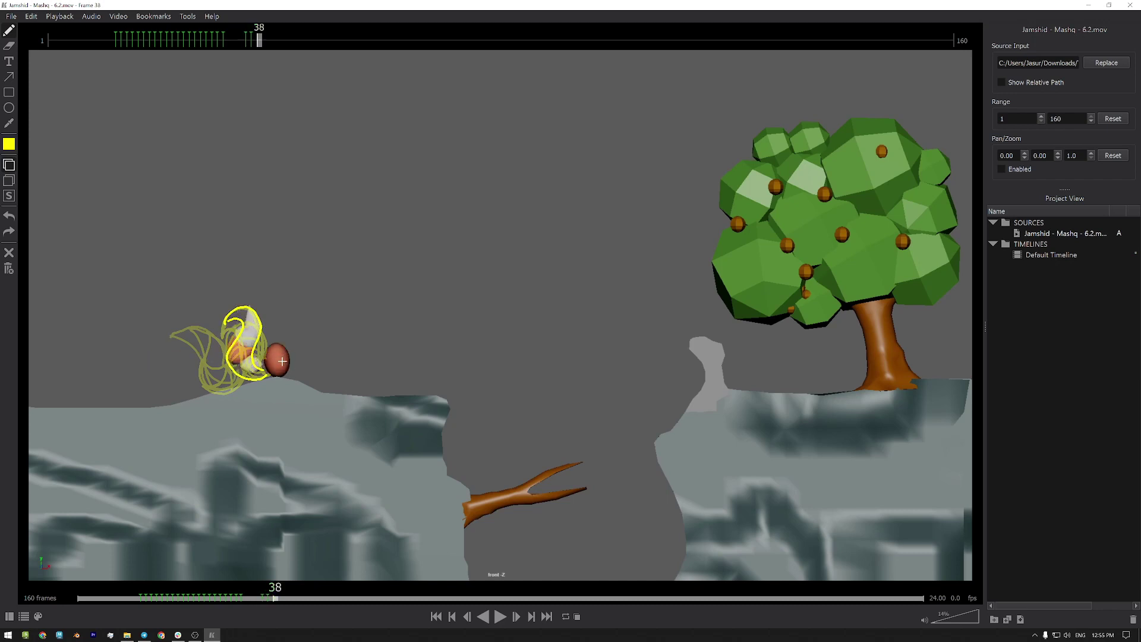
Outline the tail in yellow on frame 38 and compare it with frame 37.
mouse_move(266, 373)
mouse_down()
mouse_move(232, 363)
mouse_move(244, 306)
mouse_move(262, 327)
mouse_move(254, 350)
mouse_move(270, 367)
mouse_up()
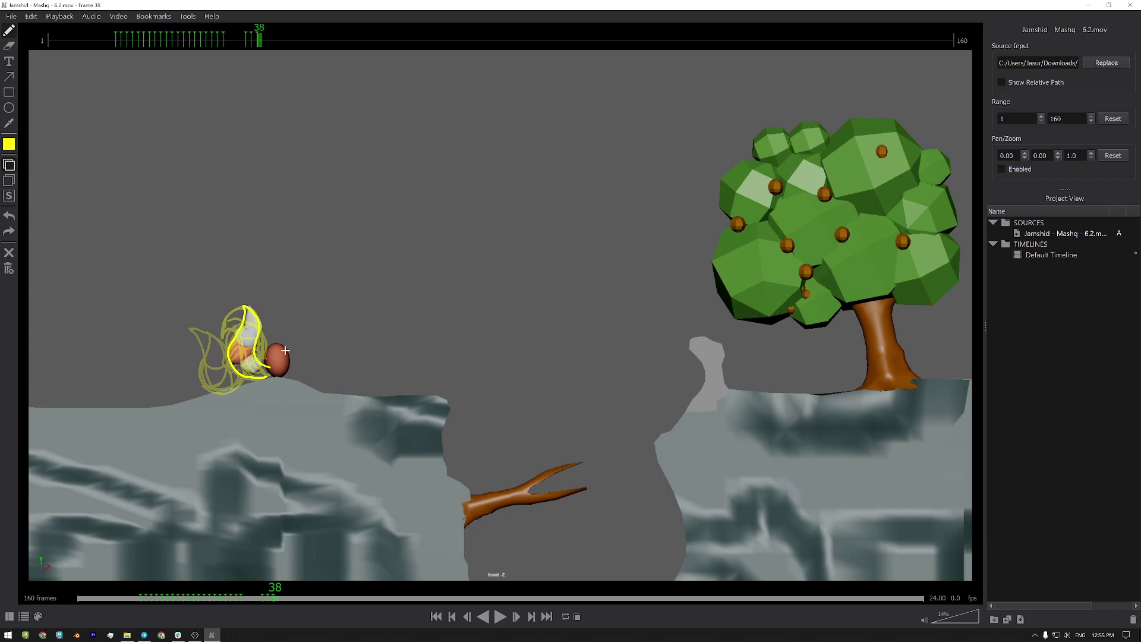
key(Left)
key(Right)
key(Right)
Flip back and forth through frames 38 to 40 to examine how the tail tip moves.
key(Right)
key(Left)
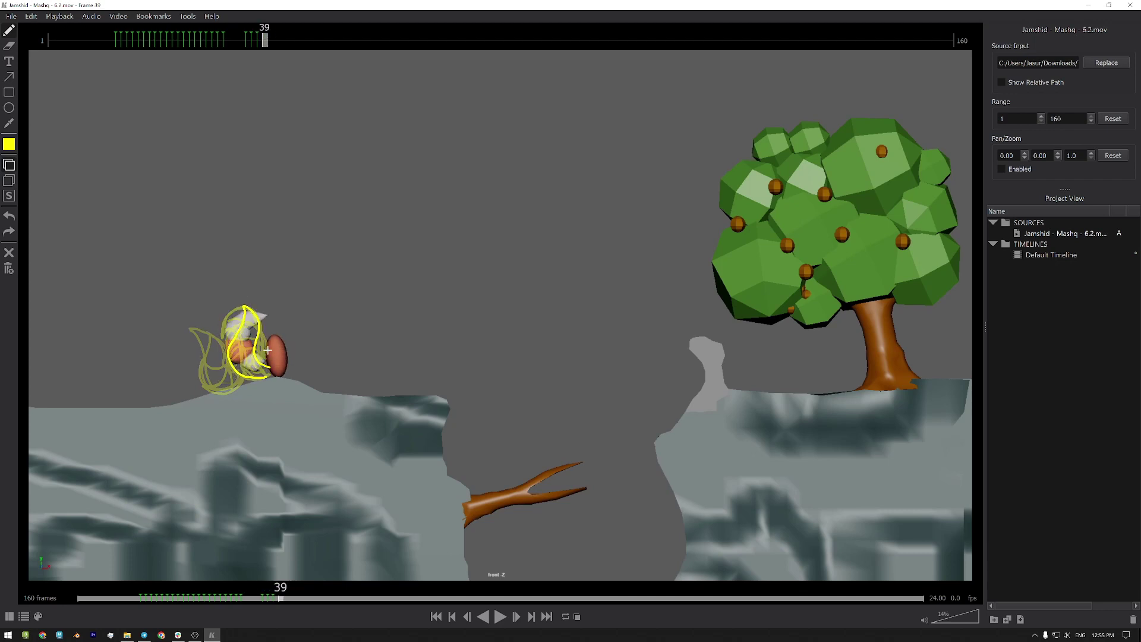
key(Left)
key(Right)
key(Left)
key(Right)
key(Left)
key(Right)
key(Right)
Outline the tail in yellow on frame 39, clearing the first sketch and redrawing it, and compare it with frame 38.
mouse_move(270, 369)
mouse_down()
mouse_move(243, 373)
mouse_move(219, 346)
mouse_move(222, 317)
mouse_move(243, 295)
mouse_move(252, 338)
mouse_move(288, 368)
mouse_up()
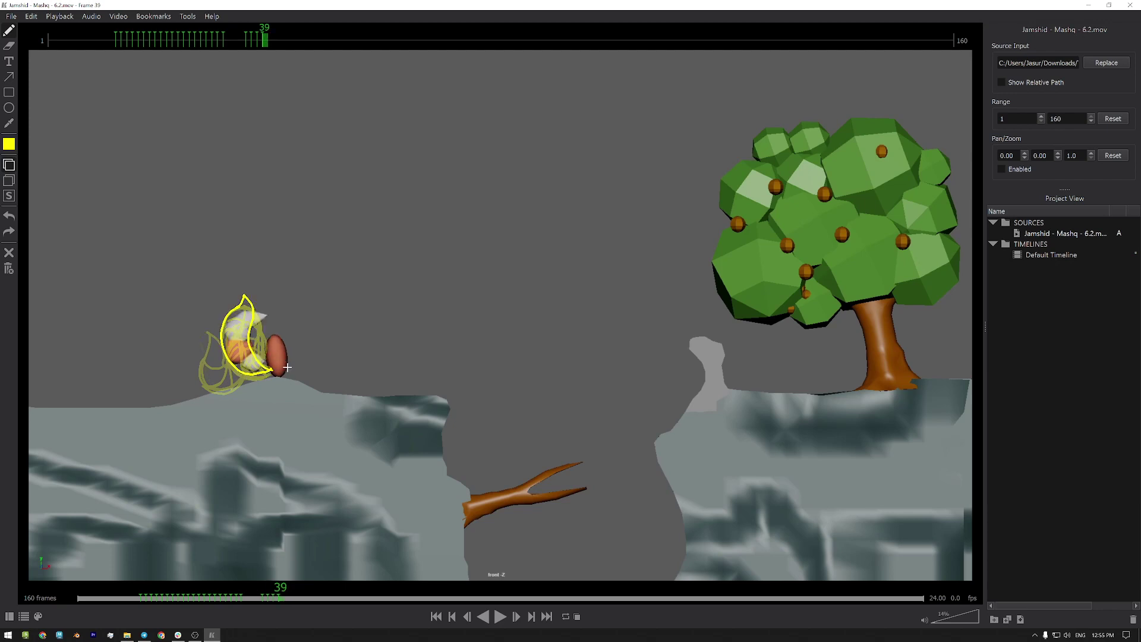
click(13, 254)
mouse_move(271, 371)
mouse_down()
mouse_move(236, 364)
mouse_move(225, 345)
mouse_move(243, 310)
mouse_move(259, 308)
mouse_move(251, 329)
mouse_move(273, 366)
mouse_up()
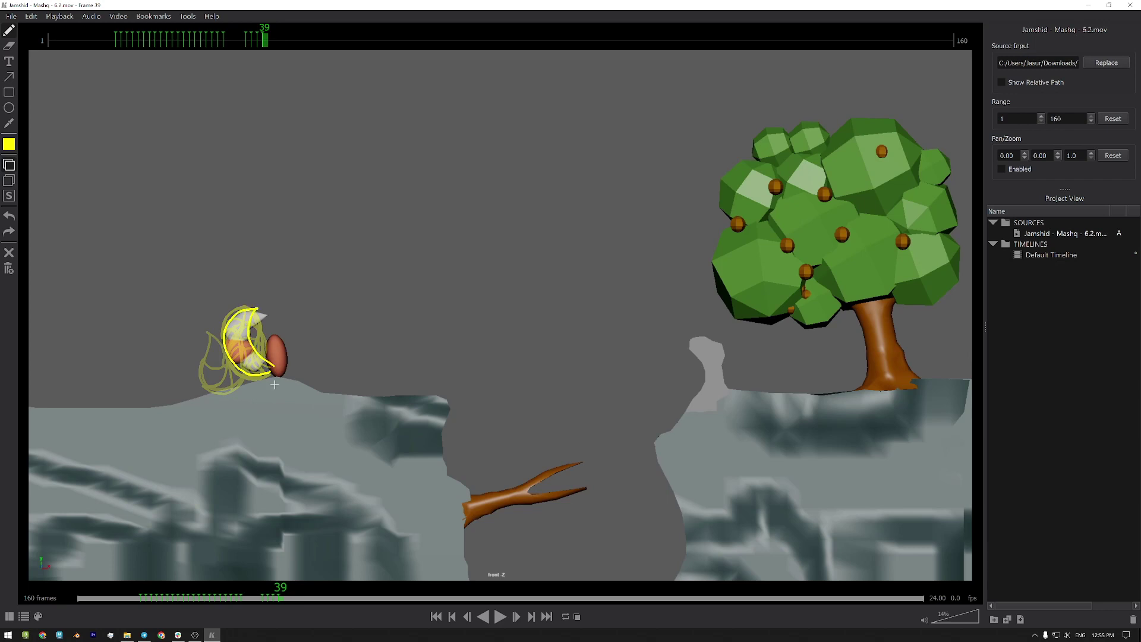
key(Left)
key(Right)
Advance to frame 43 and outline the straightened tail in yellow.
key(Right)
key(Right)
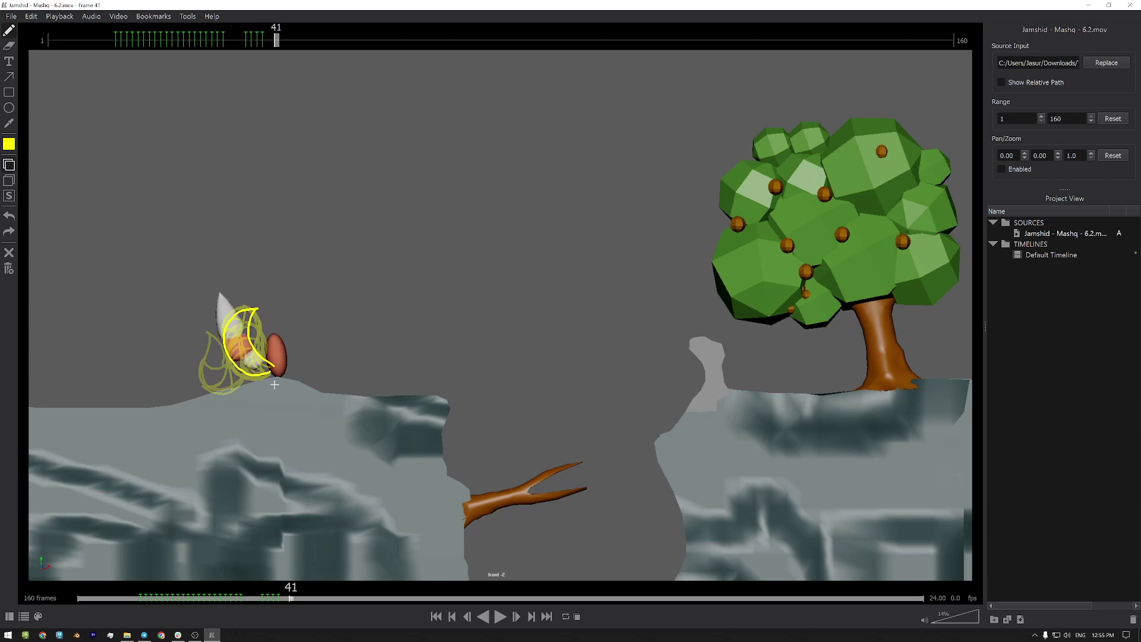
key(Right)
key(Right)
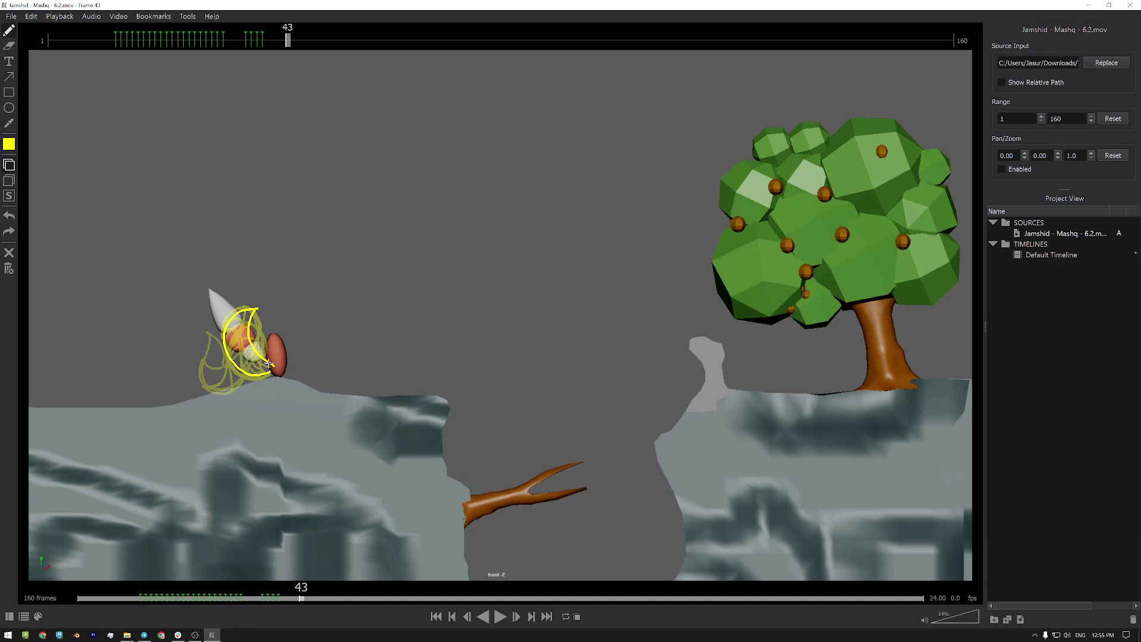
mouse_move(268, 367)
mouse_down()
mouse_move(242, 361)
mouse_move(219, 330)
mouse_move(206, 286)
mouse_move(245, 320)
mouse_move(268, 375)
mouse_up()
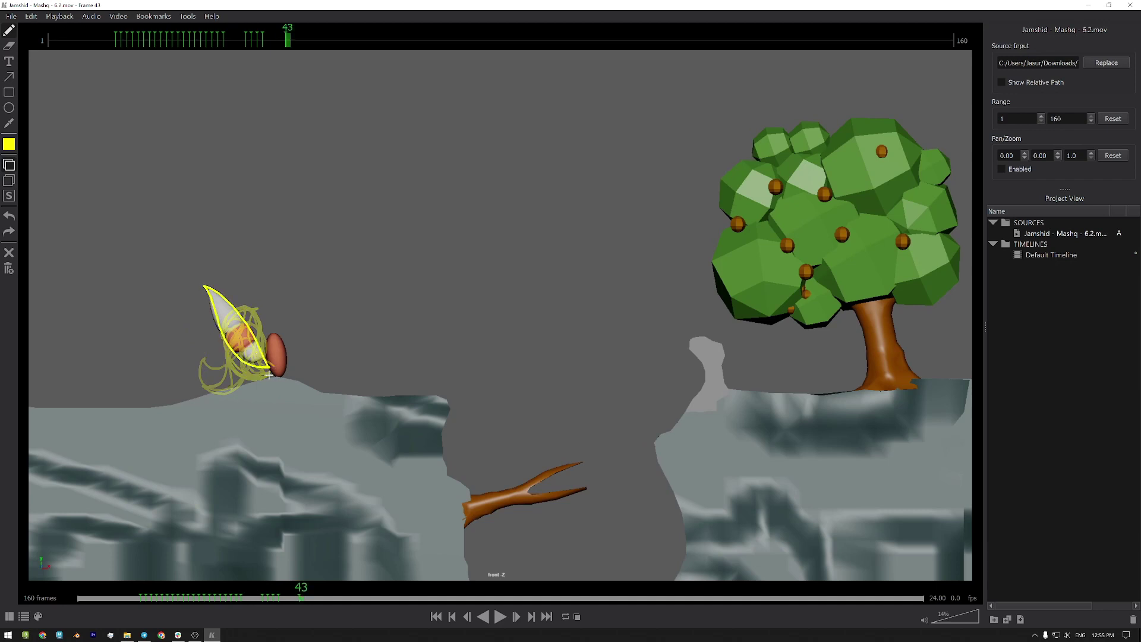
Skip ahead to frame 52 and outline both sides of the tail in yellow.
drag(309, 598, 347, 598)
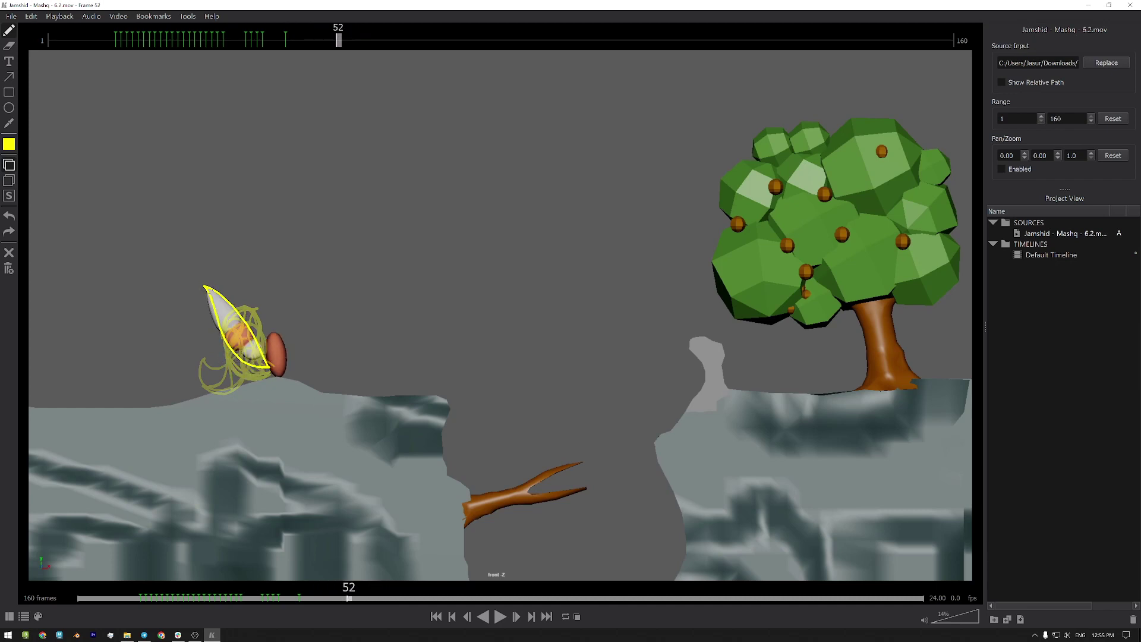
mouse_move(205, 286)
mouse_down()
mouse_move(233, 346)
mouse_move(271, 361)
mouse_up()
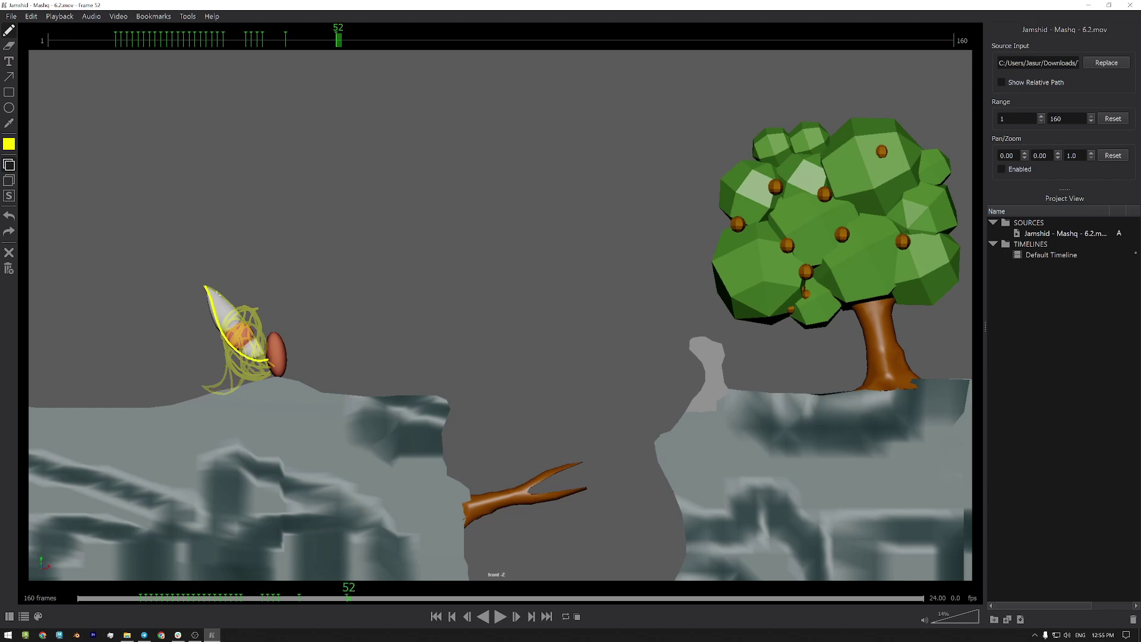
drag(238, 309, 266, 364)
Sketch the tail's outer edge on frame 53 with a direction arrow beside it and undo the last stroke.
key(Right)
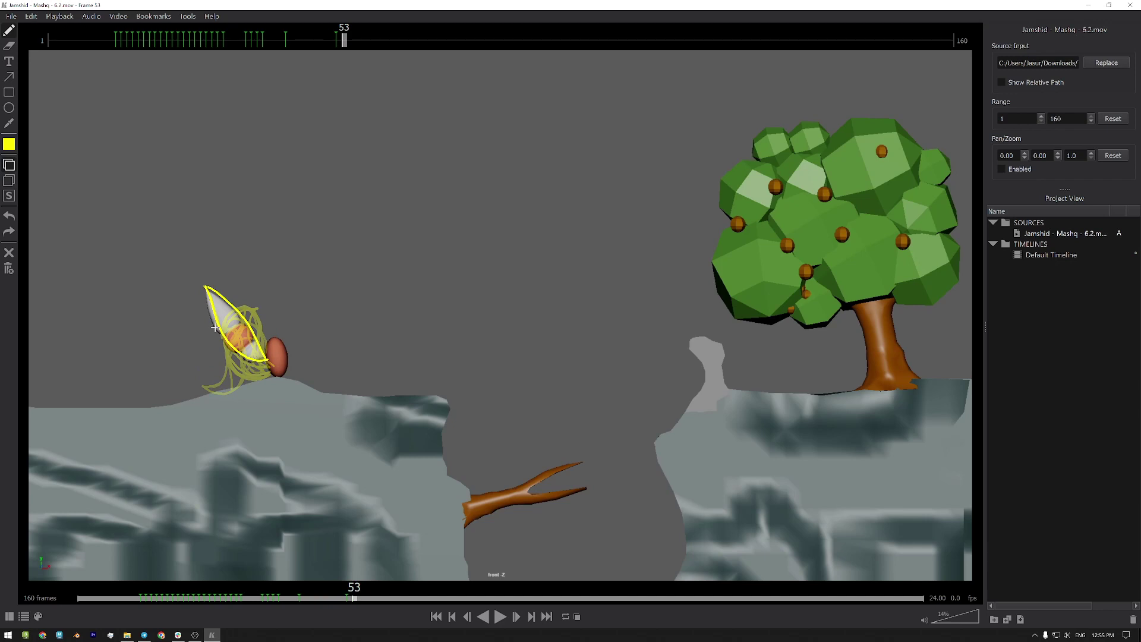
mouse_move(205, 288)
mouse_down()
mouse_move(230, 345)
mouse_move(197, 317)
mouse_up()
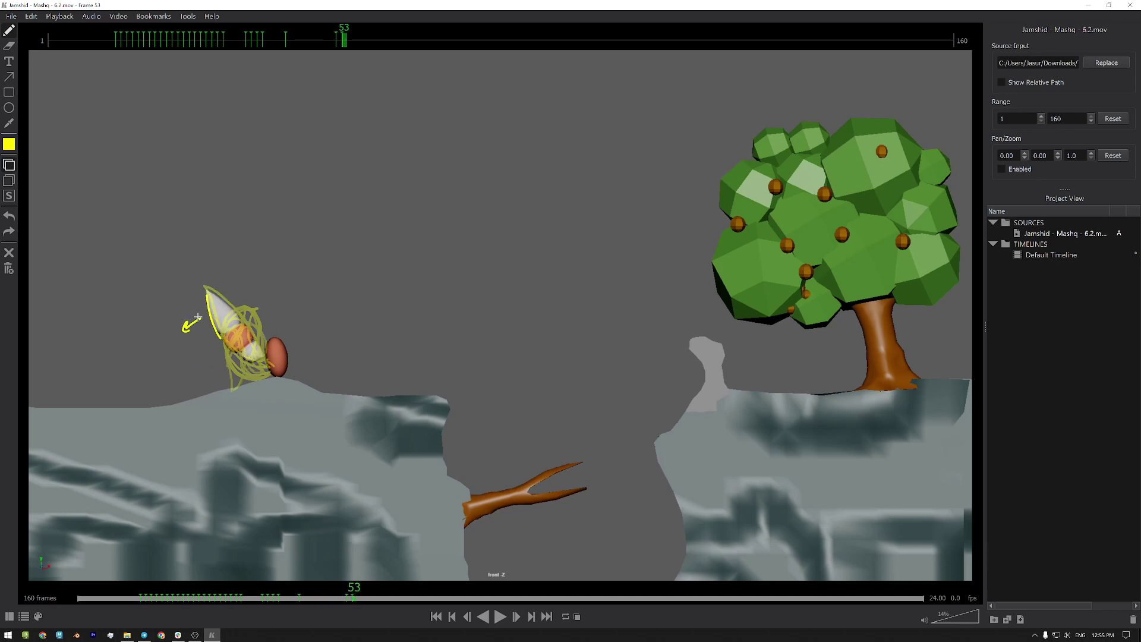
click(9, 216)
Limit the ghosted drawings to 1 and replace the sketch on frame 53 with a full tail outline.
click(9, 165)
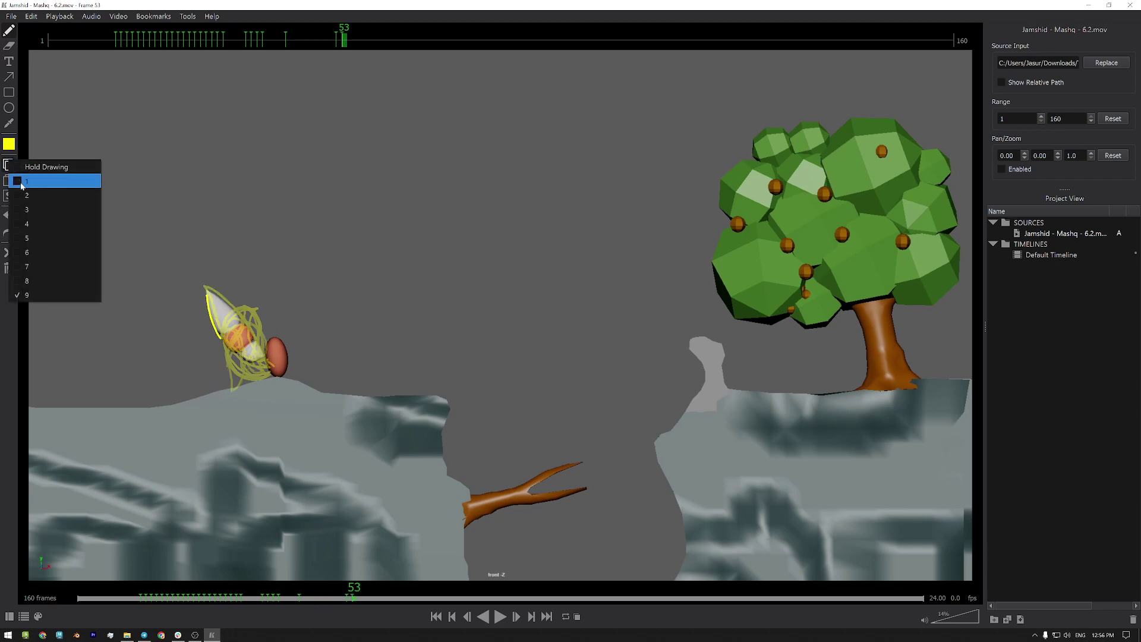
click(15, 180)
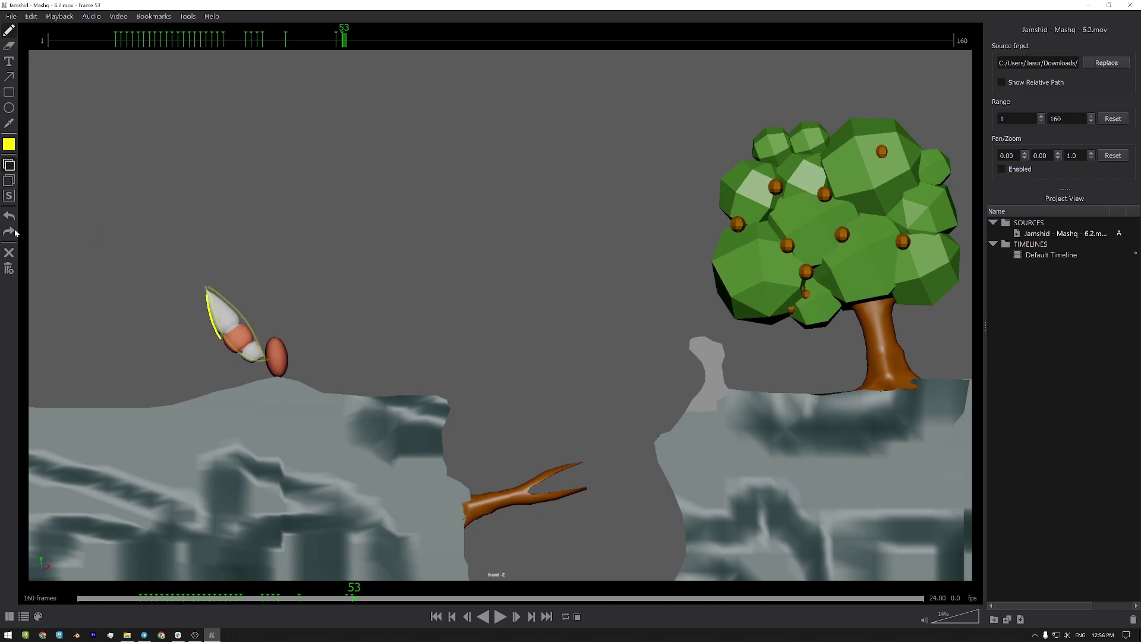
click(9, 253)
mouse_move(264, 357)
mouse_down()
mouse_move(205, 285)
mouse_move(219, 331)
mouse_move(268, 355)
mouse_up()
Outline the tail in yellow on frame 54, clearing the first sketch with its arrow and redrawing the shape.
key(Right)
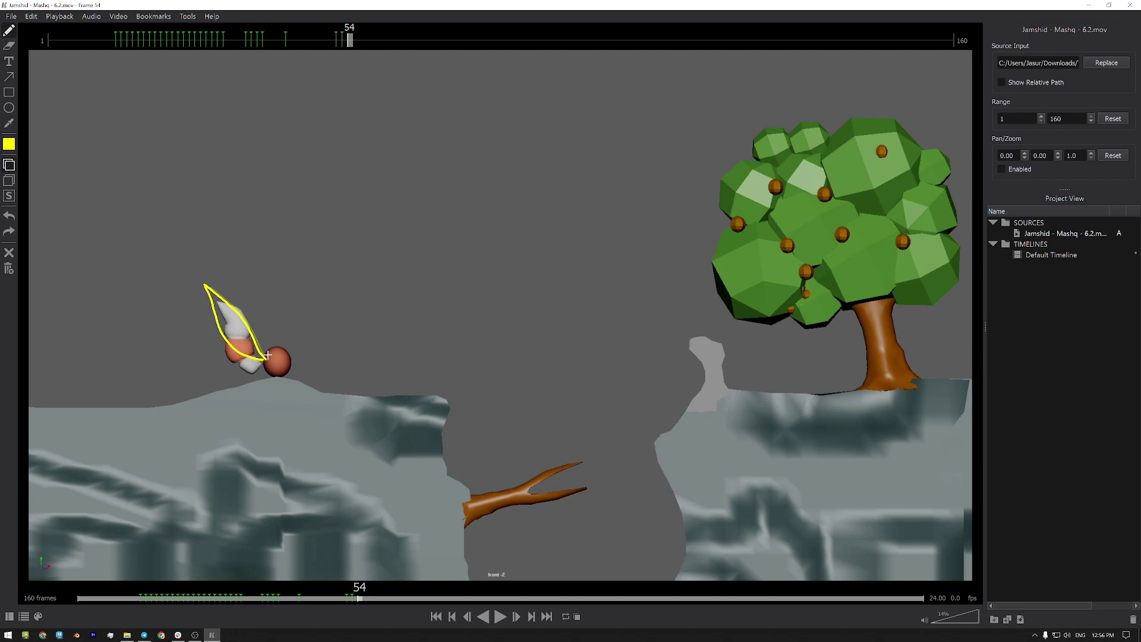
key(Left)
key(Right)
mouse_move(263, 364)
mouse_down()
mouse_move(226, 336)
mouse_move(240, 308)
mouse_move(250, 333)
mouse_up()
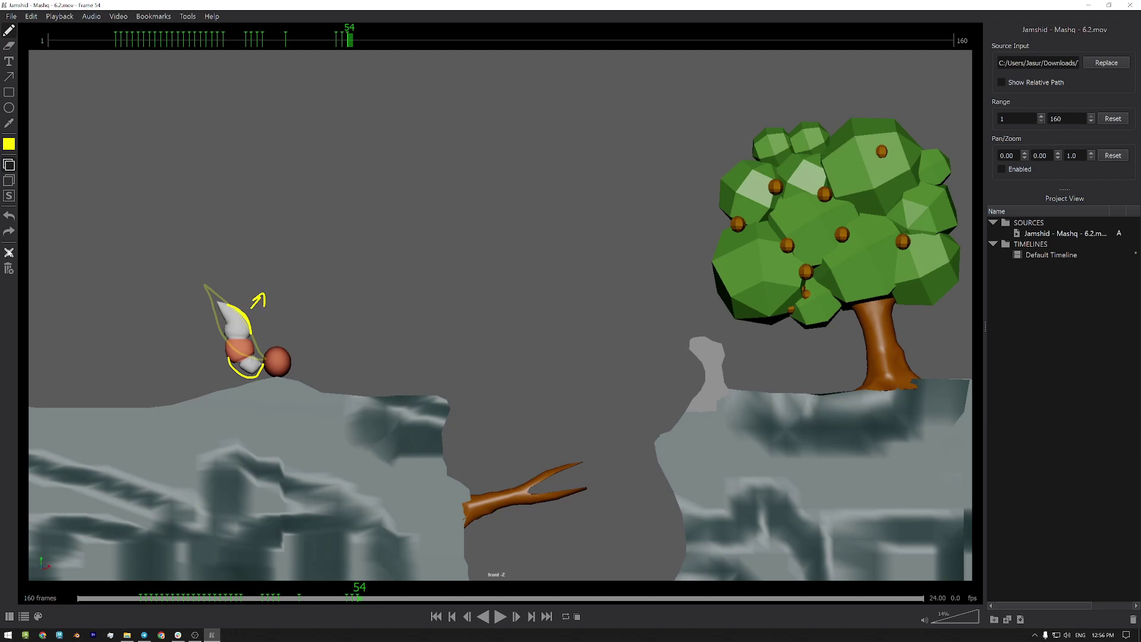
click(9, 252)
mouse_move(263, 367)
mouse_down()
mouse_move(245, 376)
mouse_move(225, 356)
mouse_move(214, 297)
mouse_move(262, 358)
mouse_up()
Advance to frame 56 and outline a curved tail shape in yellow.
key(Right)
key(Right)
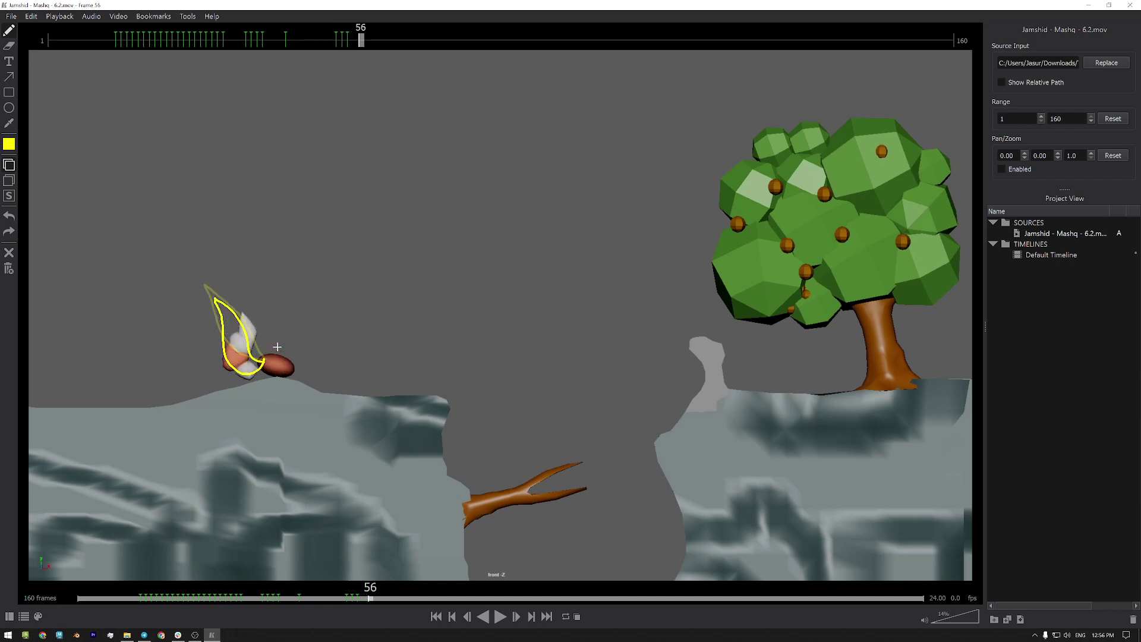
mouse_move(260, 369)
mouse_down()
mouse_move(245, 386)
mouse_move(222, 358)
mouse_move(230, 307)
mouse_move(247, 343)
mouse_up()
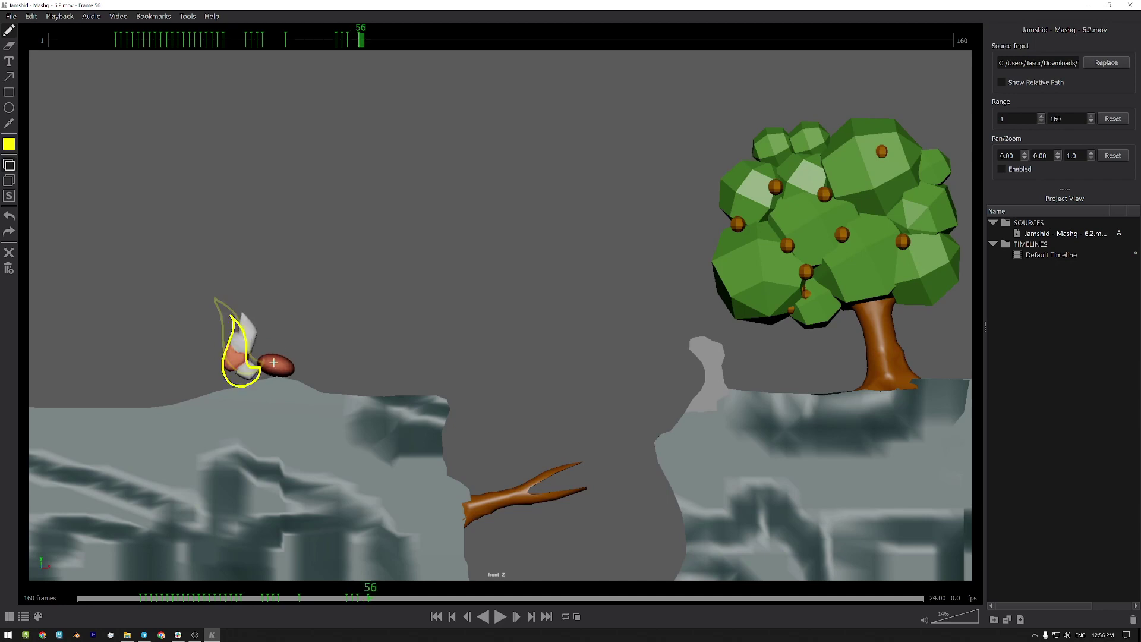
Outline the tail in yellow on frame 57 and on frame 58, following its swing behind the ball.
key(Right)
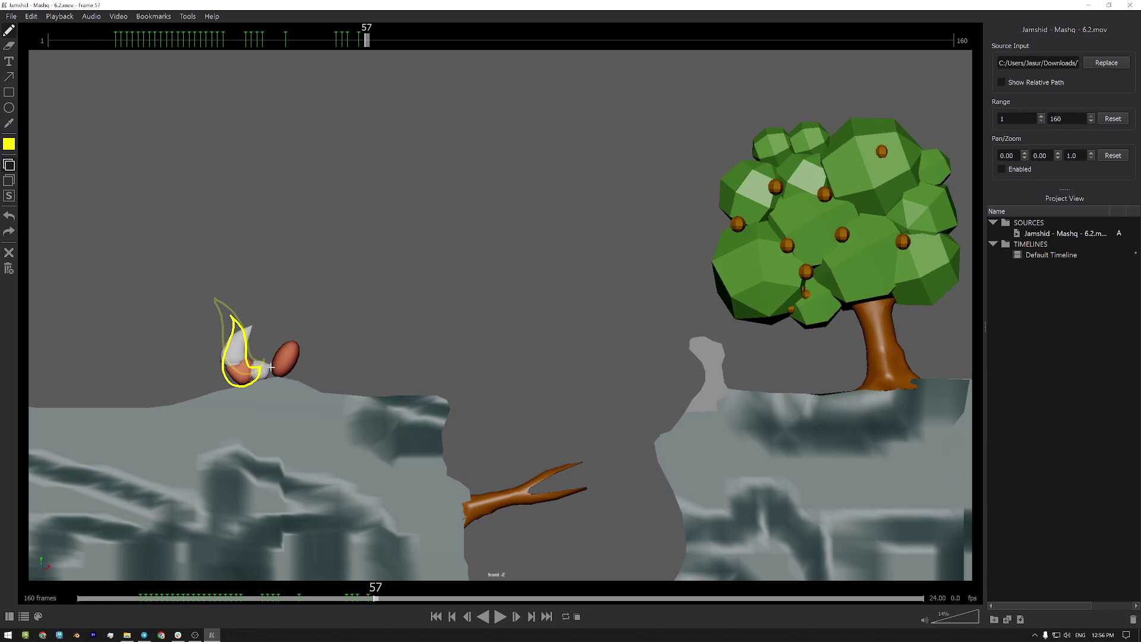
mouse_move(272, 364)
mouse_down()
mouse_move(240, 388)
mouse_move(221, 377)
mouse_move(235, 321)
mouse_move(264, 360)
mouse_move(284, 348)
mouse_move(244, 385)
mouse_move(228, 387)
mouse_move(220, 369)
mouse_up()
key(Left)
key(Right)
key(Right)
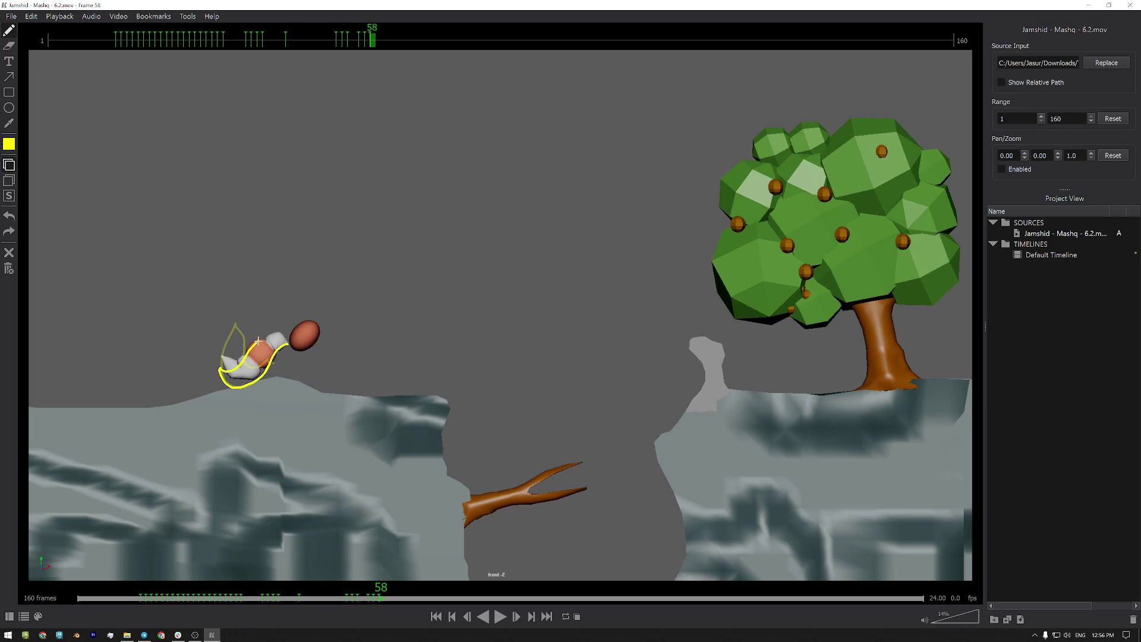
key(Left)
key(Right)
key(Right)
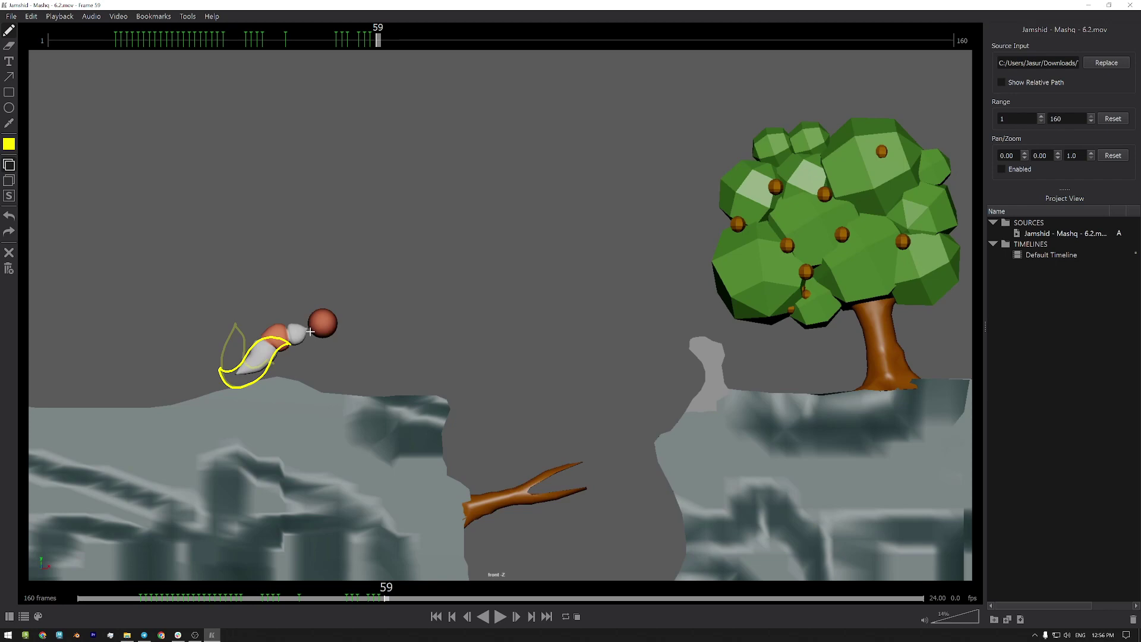
Outline the tail on frame 59 as an arched shape from the ball down to the ground.
mouse_move(309, 331)
mouse_down()
mouse_move(265, 337)
mouse_move(248, 366)
mouse_move(257, 381)
mouse_move(310, 326)
mouse_move(252, 383)
mouse_up()
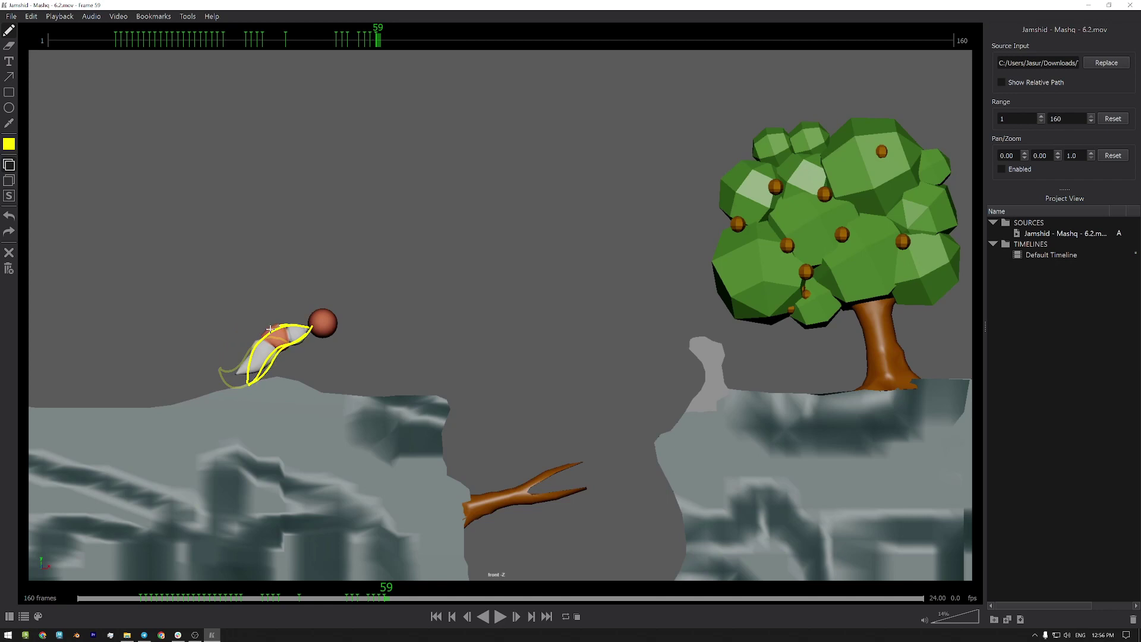
drag(271, 329, 247, 384)
key(Left)
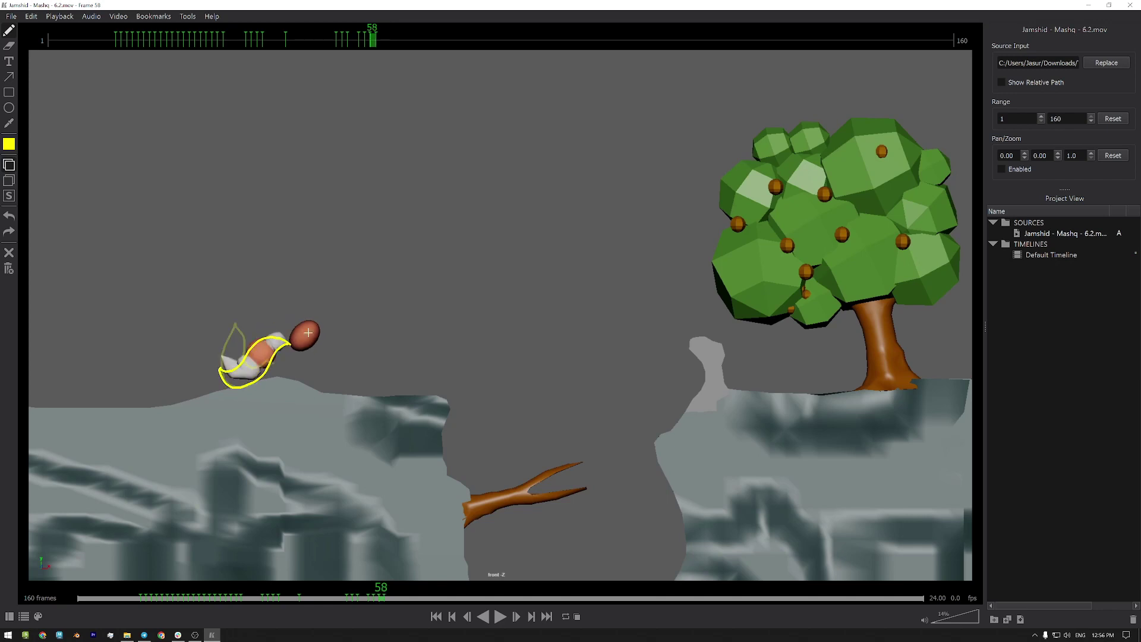
key(Right)
key(Right)
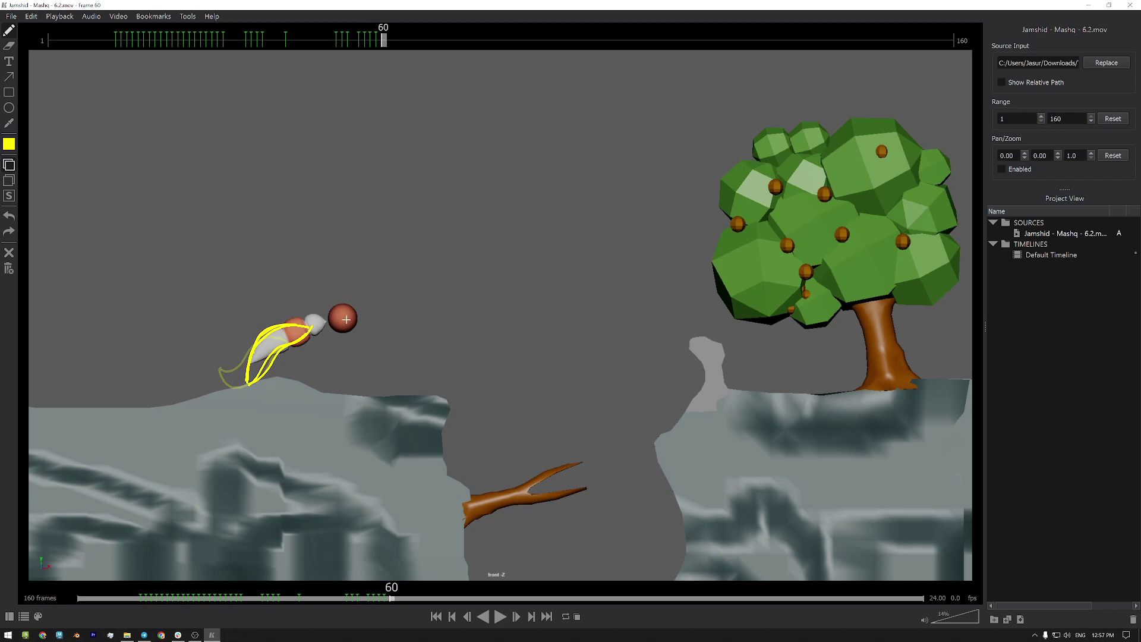
Outline the arched tail in yellow on frame 60 and check it against frame 59.
mouse_move(329, 321)
mouse_down()
mouse_move(279, 325)
mouse_move(254, 365)
mouse_up()
mouse_move(277, 325)
mouse_down()
mouse_move(252, 371)
mouse_move(258, 341)
mouse_move(303, 315)
mouse_move(333, 318)
mouse_move(256, 369)
mouse_move(329, 322)
mouse_move(276, 352)
mouse_move(254, 378)
mouse_up()
key(Left)
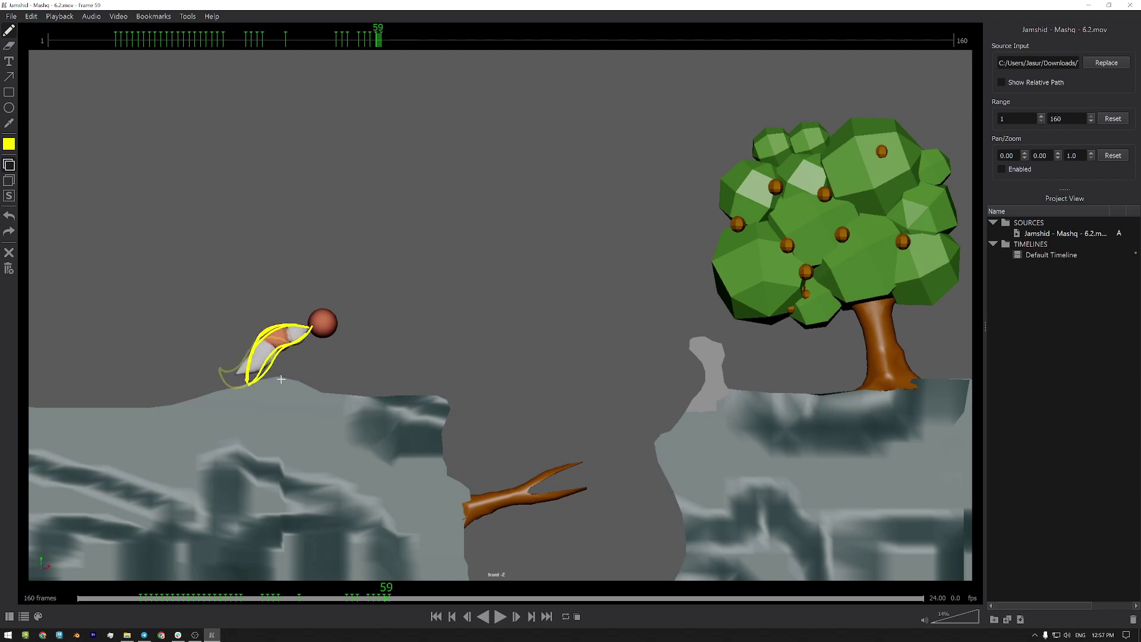
key(Right)
key(Right)
Outline the trailing tail in yellow on frames 62 and 63.
key(Right)
Outline the tail trailing behind the airborne ball on frame 61.
key(Left)
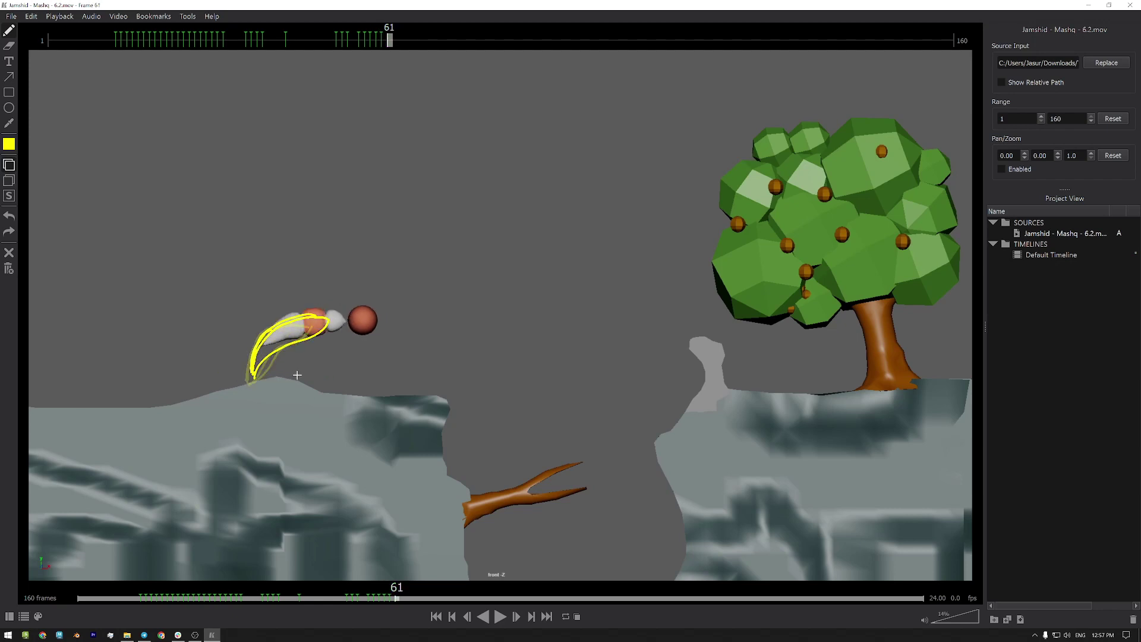
key(Delete)
mouse_move(350, 321)
mouse_down()
mouse_move(295, 316)
mouse_move(260, 352)
mouse_move(364, 314)
mouse_move(372, 323)
mouse_move(300, 315)
mouse_up()
key(Right)
mouse_move(280, 335)
mouse_down()
mouse_move(353, 332)
mouse_move(366, 313)
mouse_move(328, 306)
mouse_move(301, 312)
mouse_move(351, 335)
mouse_move(387, 335)
mouse_up()
key(period)
key(Left)
Outline the tail on frame 64 with upper and lower curves meeting at the stretched ball.
key(Right)
key(Right)
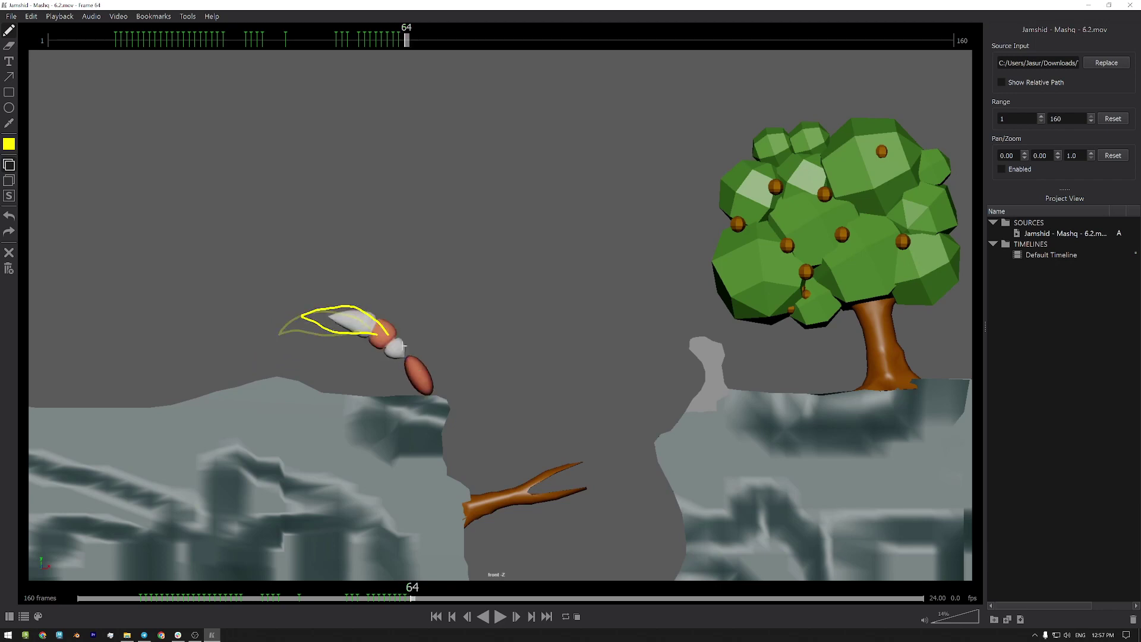
key(Right)
key(Left)
mouse_move(330, 314)
mouse_down()
mouse_move(355, 309)
mouse_move(398, 332)
mouse_move(407, 356)
mouse_up()
drag(340, 325, 411, 348)
Outline the tail on frame 65 behind the squashed ball, and its curled shape on frame 66.
key(period)
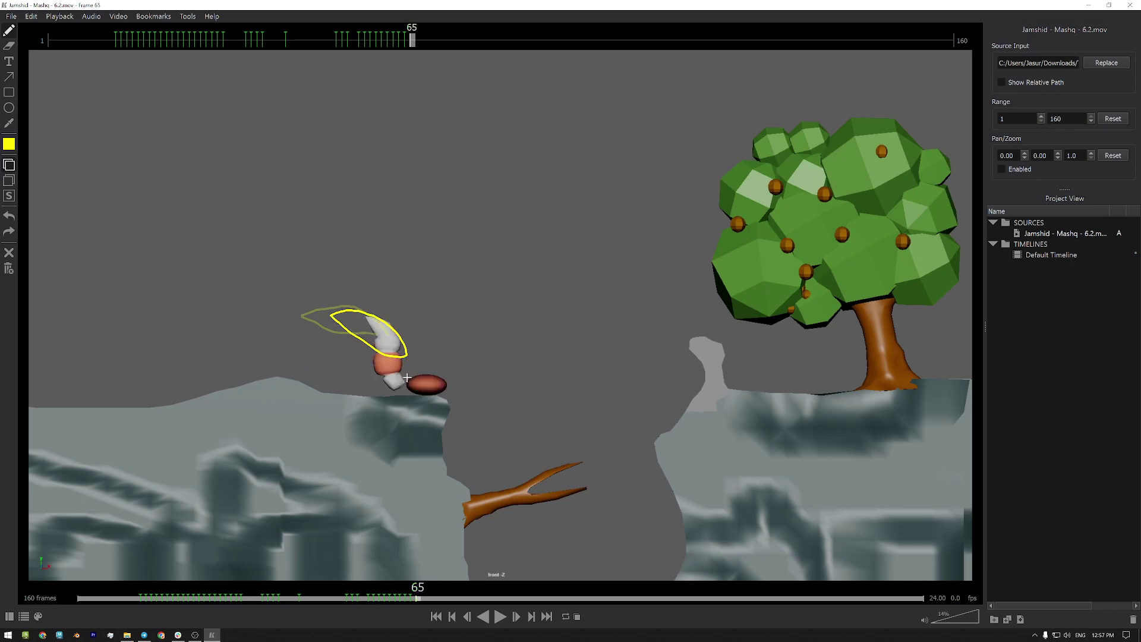
mouse_move(407, 379)
mouse_down()
mouse_move(348, 311)
mouse_move(380, 316)
mouse_move(408, 380)
mouse_up()
right_click(382, 320)
key(Left)
key(Right)
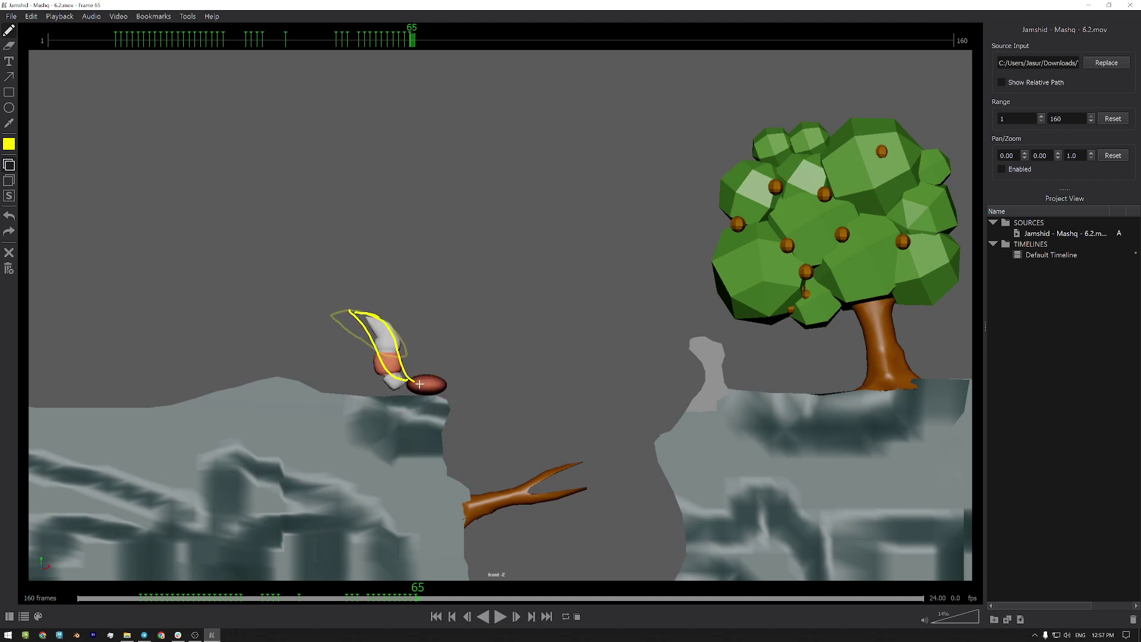
key(Right)
mouse_move(420, 383)
mouse_down()
mouse_move(404, 395)
mouse_move(380, 386)
mouse_move(378, 318)
mouse_move(394, 351)
mouse_up()
Mark the tail tip positions with small yellow dots on frames 64, 65 and 66.
key(Left)
key(Left)
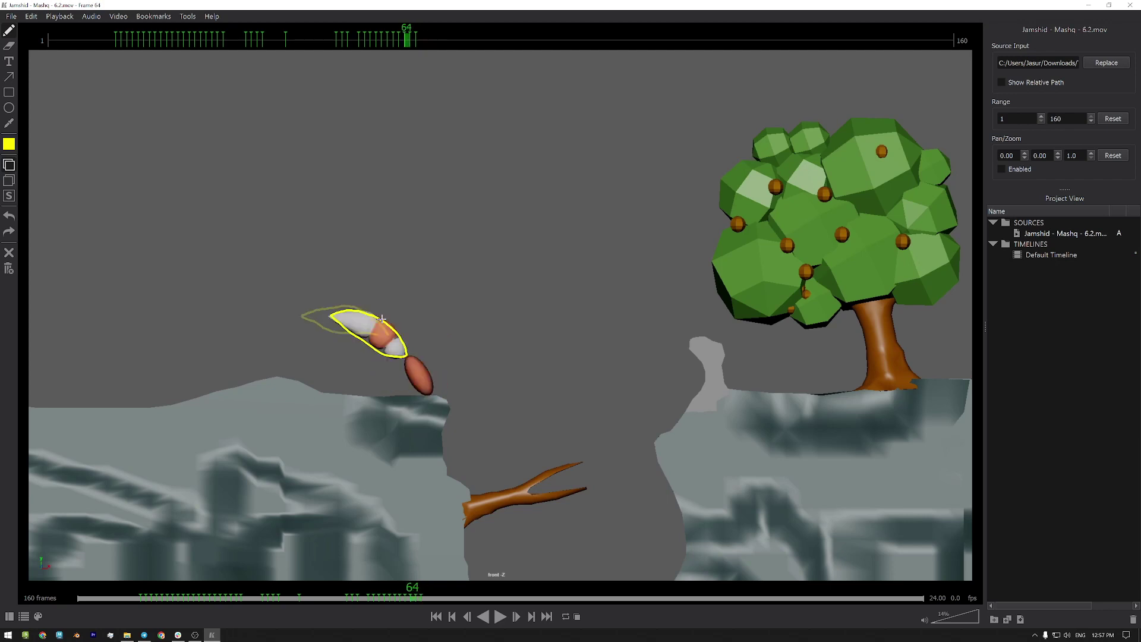
key(Right)
key(Right)
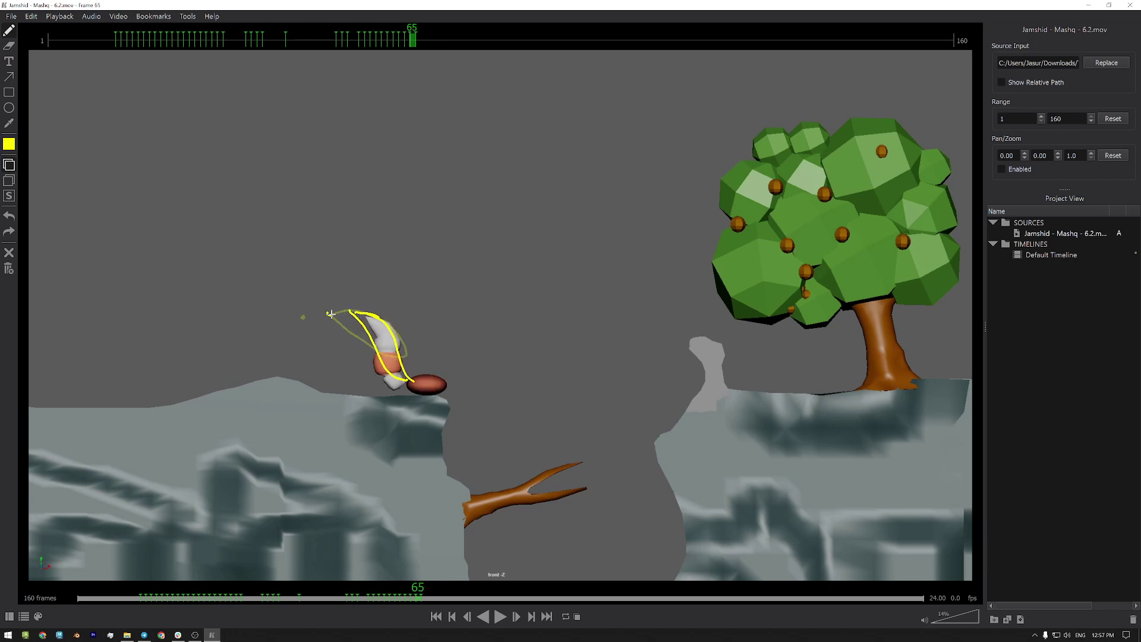
click(354, 314)
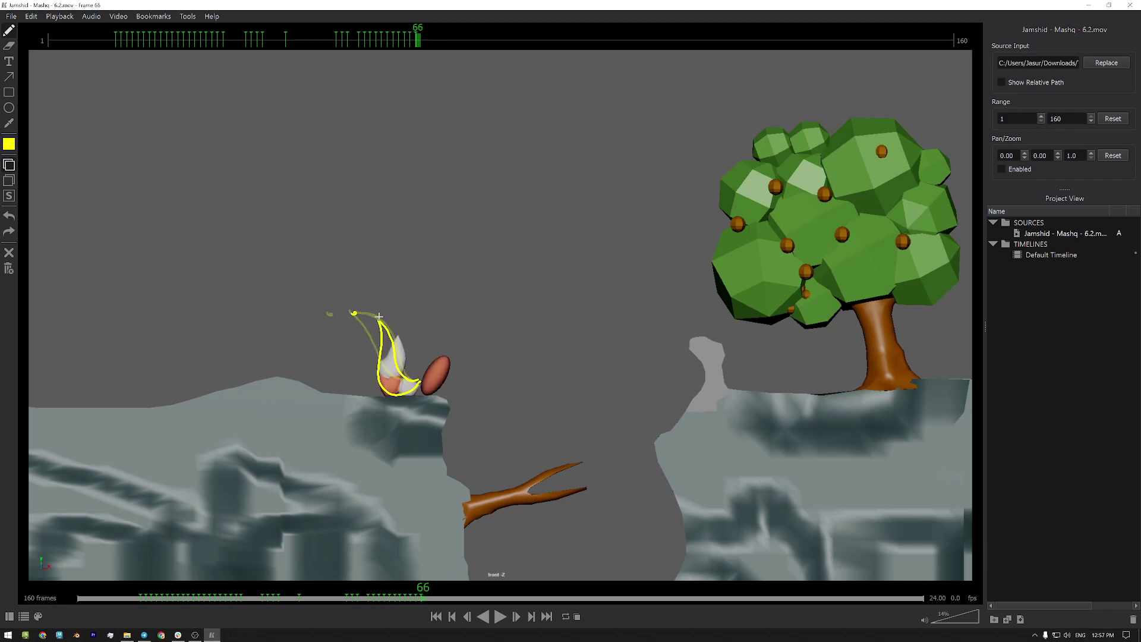
key(Left)
key(Left)
key(Right)
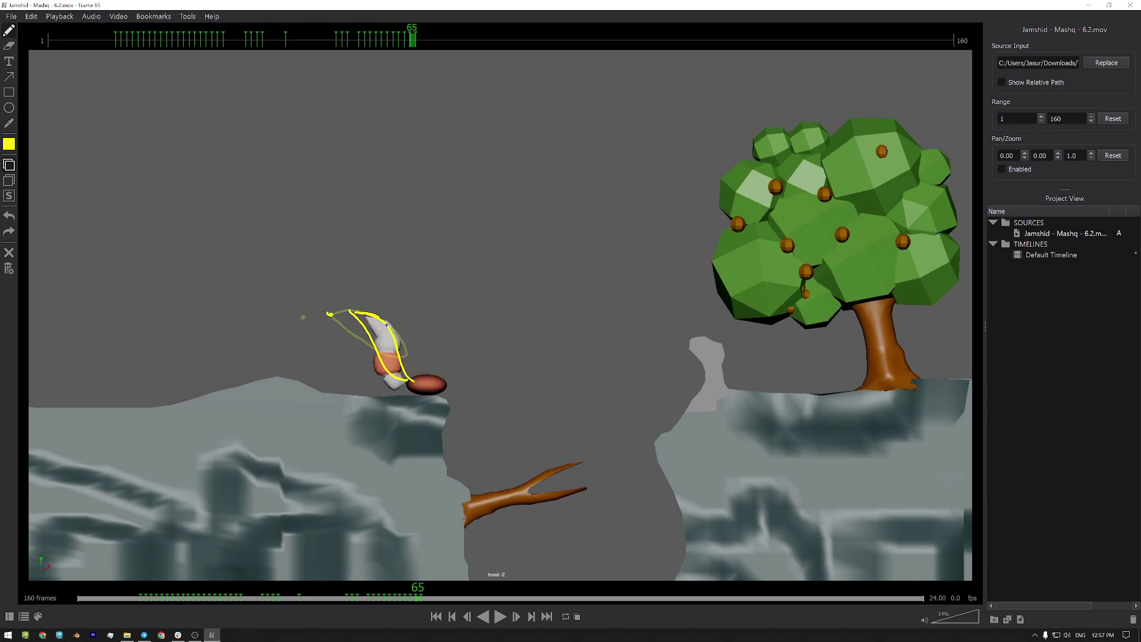
key(Right)
Outline the curled tail in yellow on frame 67 as the ball leaves the ground.
key(Right)
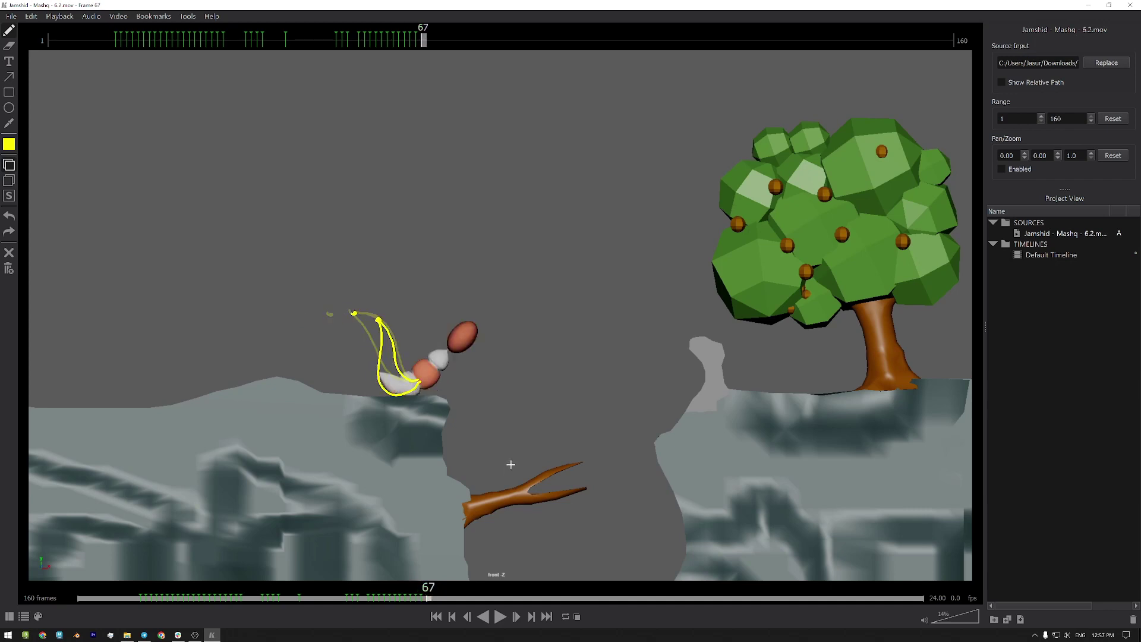
key(Left)
Undo the last stroke on frame 68 and redraw the tail outline from the ball downward.
key(Right)
mouse_move(449, 351)
mouse_down()
mouse_move(417, 392)
mouse_move(398, 398)
mouse_move(376, 377)
mouse_move(382, 354)
mouse_move(382, 368)
mouse_move(400, 376)
mouse_move(462, 353)
mouse_move(463, 331)
mouse_move(441, 374)
mouse_up()
key(Right)
click(10, 219)
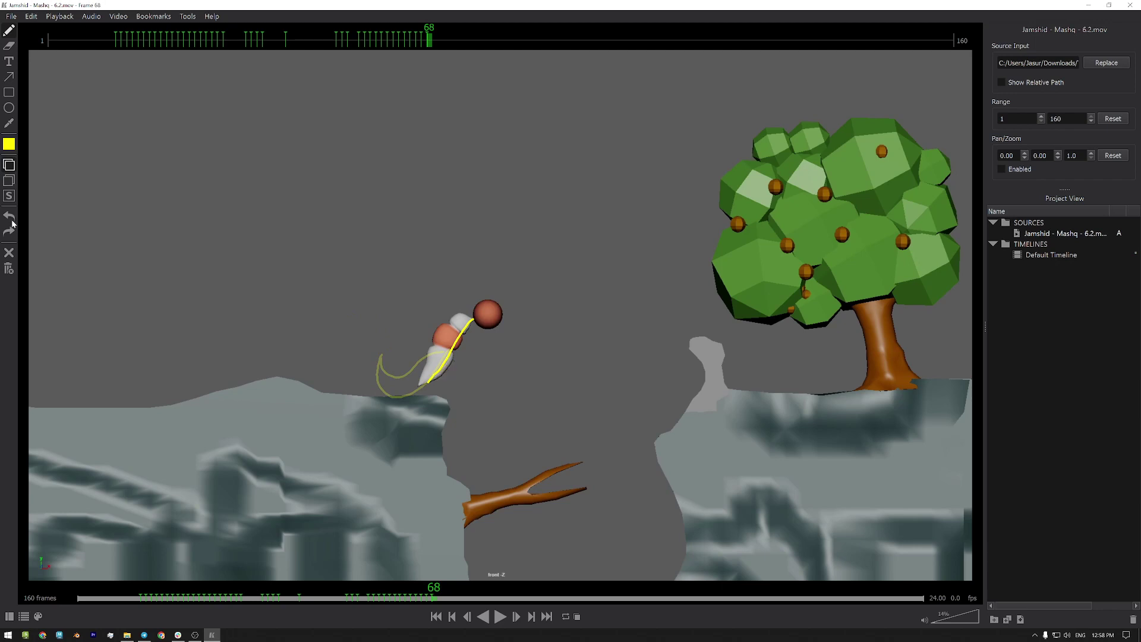
mouse_move(473, 319)
mouse_down()
mouse_move(458, 314)
mouse_move(409, 393)
mouse_up()
Outline the tail in yellow on frames 69 and 70 as it follows the rising ball.
key(Right)
mouse_move(501, 302)
mouse_down()
mouse_move(468, 299)
mouse_move(437, 357)
mouse_move(502, 299)
mouse_move(459, 308)
mouse_move(450, 330)
mouse_move(521, 295)
mouse_up()
key(Right)
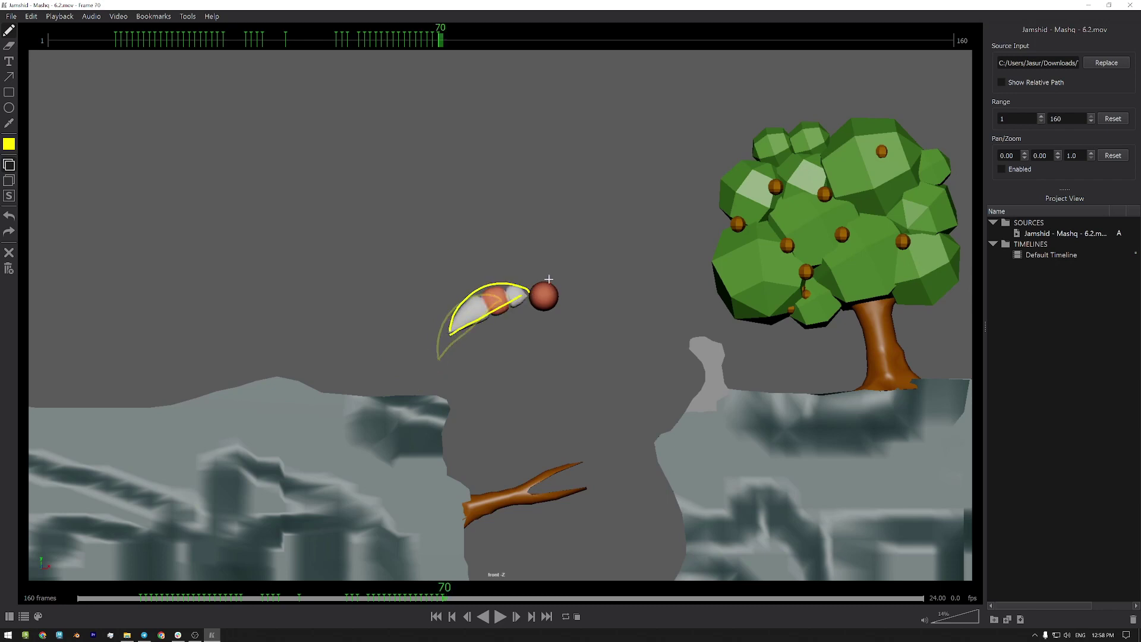
Step back and forth through frames 70 to 73 to examine how the tail moves against its outline.
key(Right)
key(Right)
key(Right)
key(Left)
key(Left)
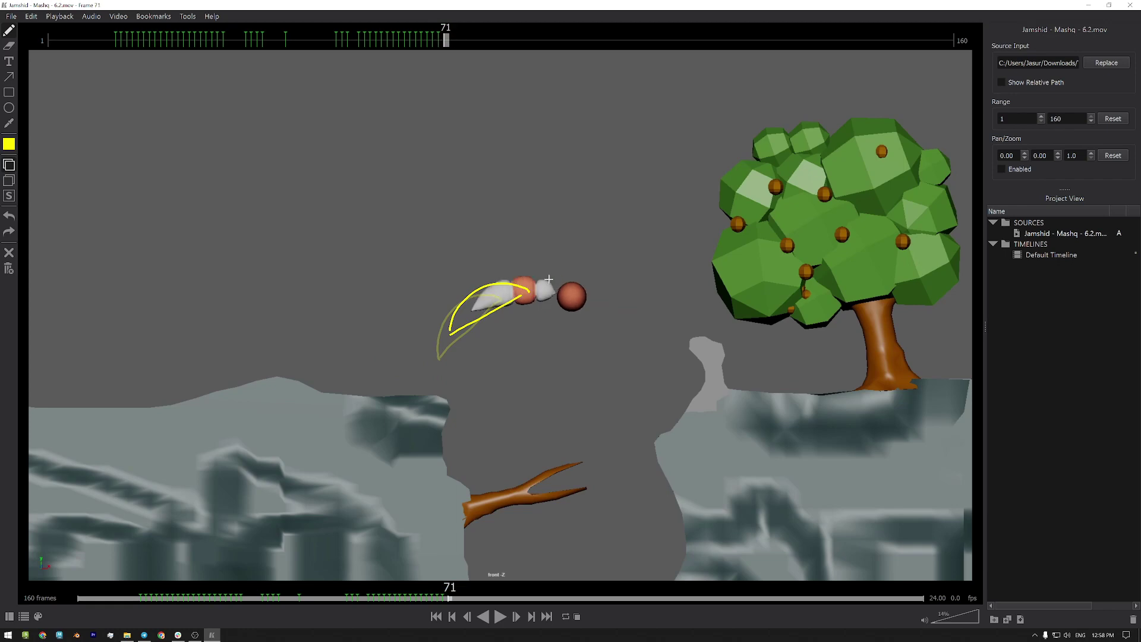
key(Left)
key(Right)
key(Left)
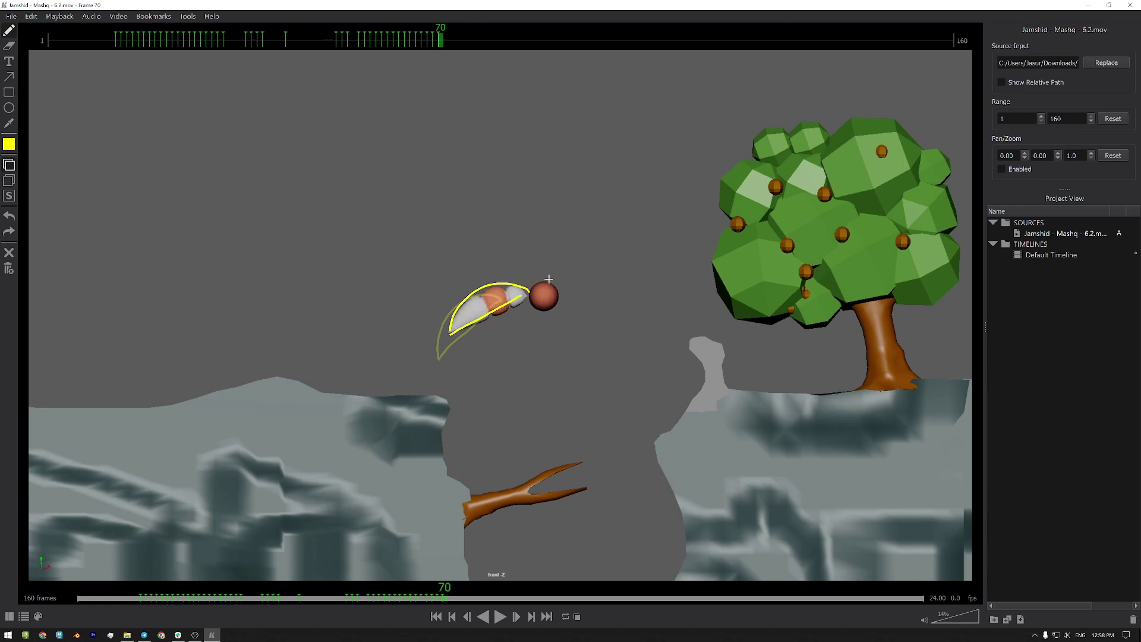
key(Right)
key(Left)
Undo the extra stroke above the tail on frame 70 and outline the arched tail on frame 71.
mouse_move(468, 298)
mouse_down()
mouse_move(506, 286)
mouse_move(476, 288)
mouse_up()
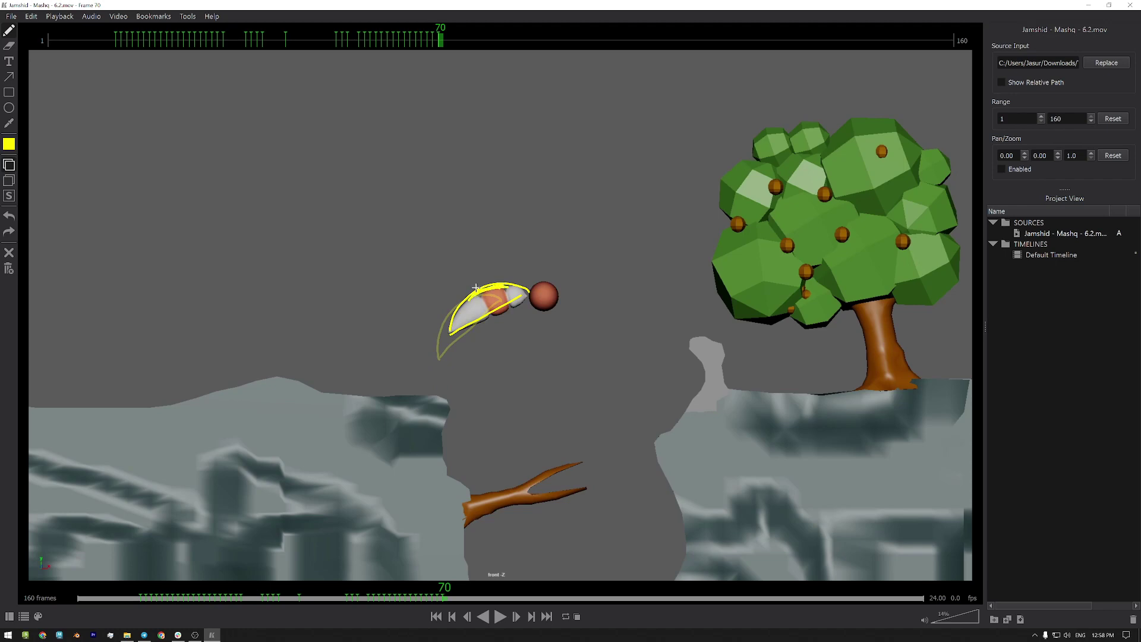
click(7, 221)
key(Right)
mouse_move(556, 289)
mouse_down()
mouse_move(489, 284)
mouse_move(464, 311)
mouse_move(559, 290)
mouse_up()
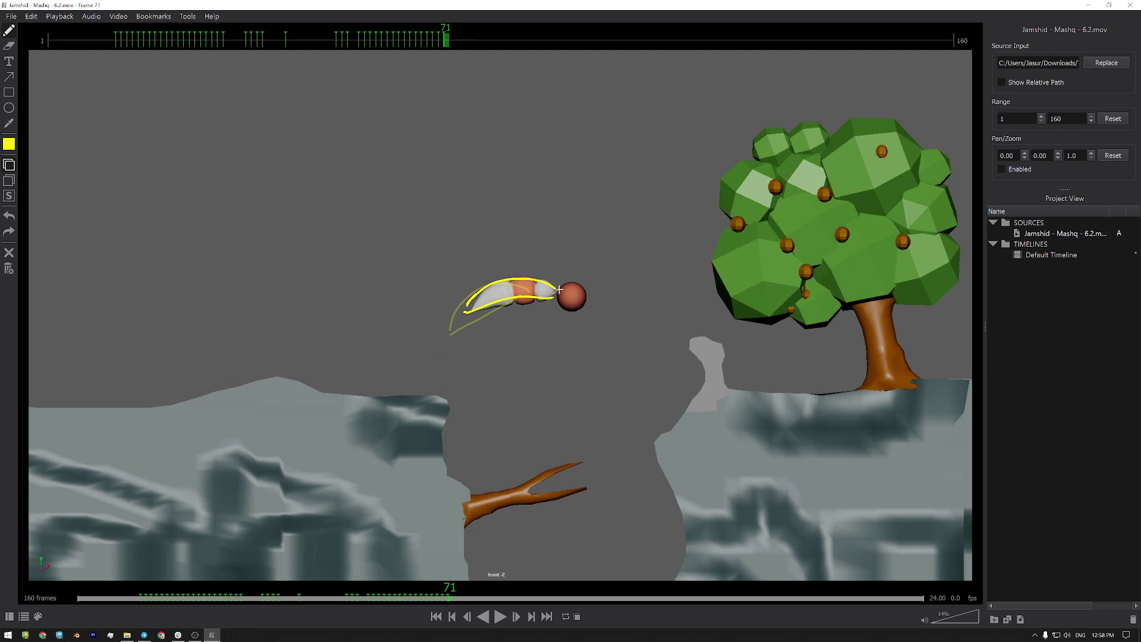
Outline the tail on frame 72 with an upper arc and a lower curve ending at its tip.
key(Right)
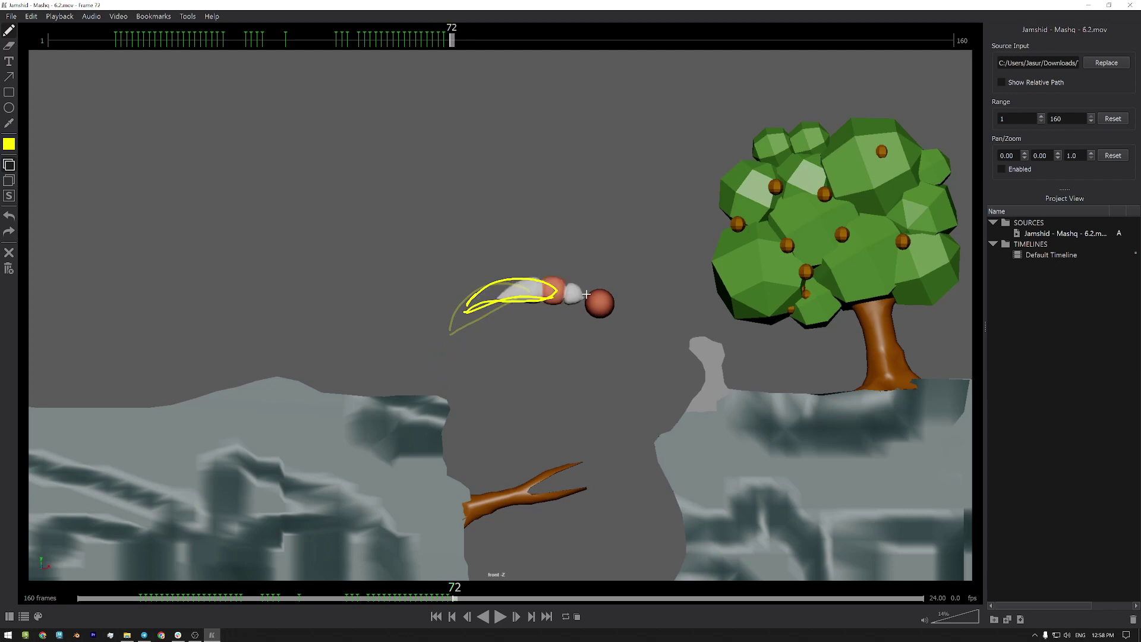
mouse_move(583, 297)
mouse_down()
mouse_move(550, 278)
mouse_move(509, 283)
mouse_move(540, 276)
mouse_move(496, 292)
mouse_up()
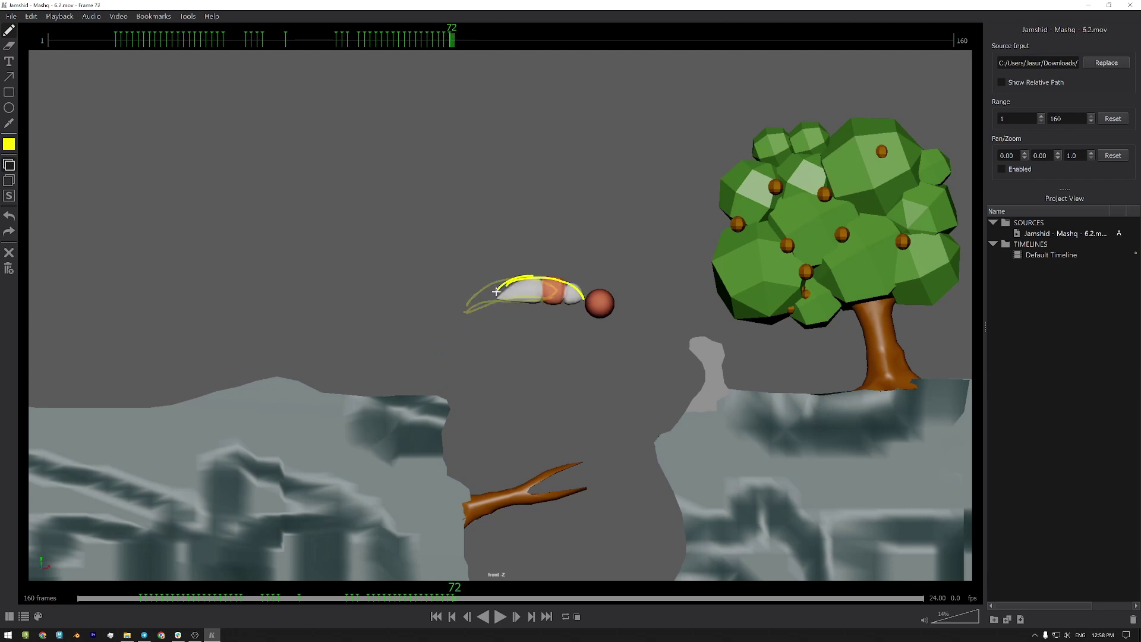
drag(578, 302, 495, 291)
Outline the tail in yellow on frame 74, clearing the first sketch and redrawing a fuller shape.
key(Right)
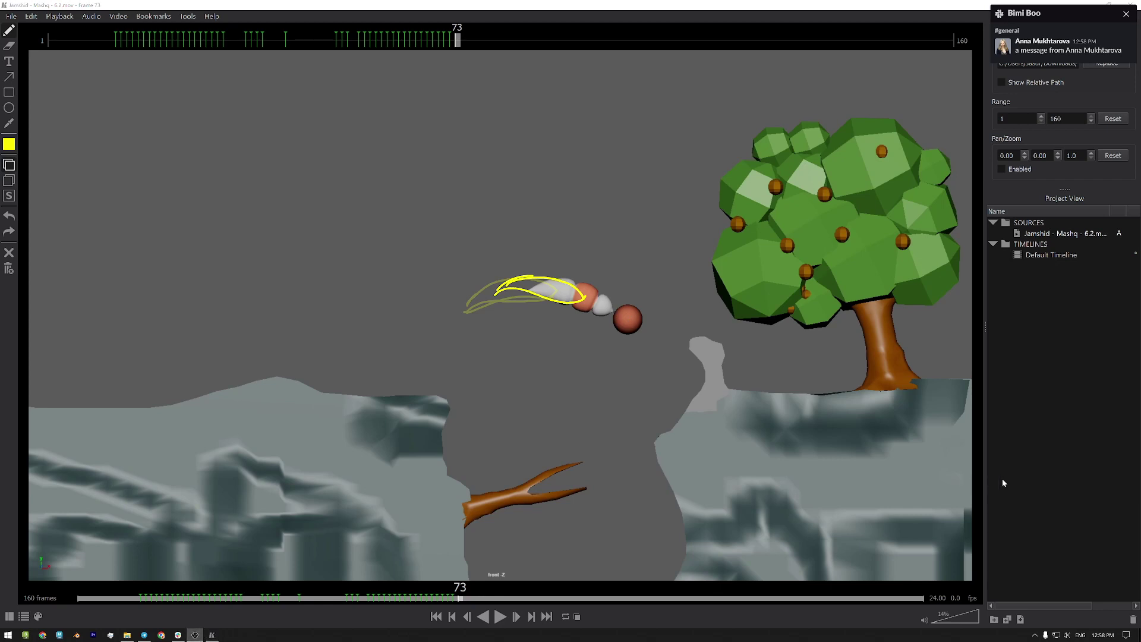
key(Right)
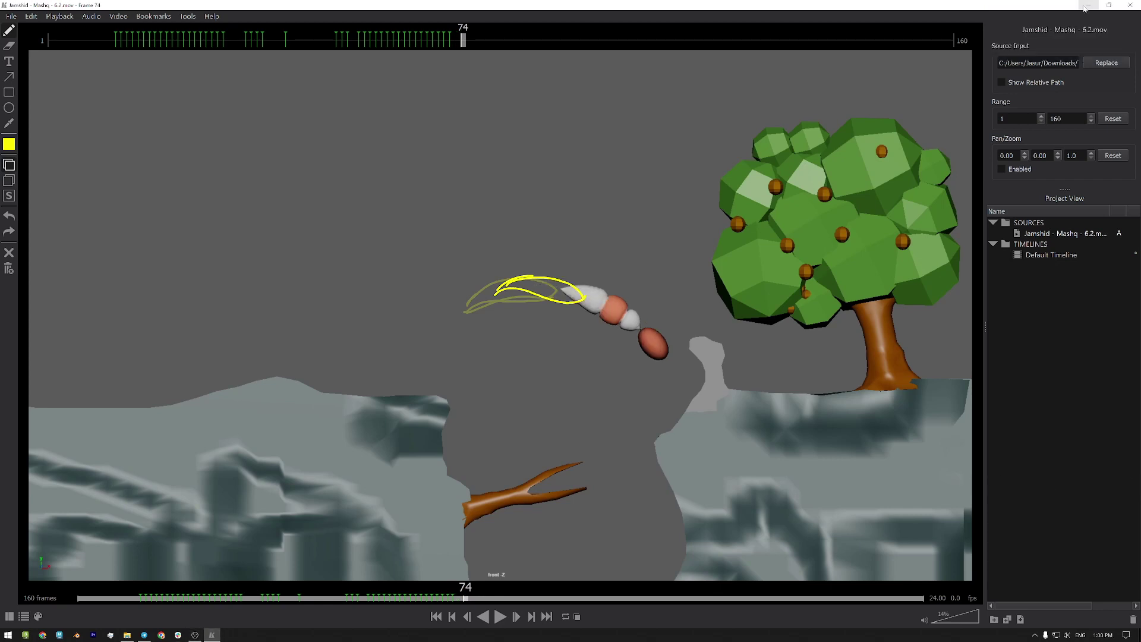
key(Right)
key(Left)
mouse_move(562, 291)
mouse_down()
mouse_move(639, 324)
mouse_move(625, 305)
mouse_move(643, 331)
mouse_move(566, 295)
mouse_move(641, 327)
mouse_up()
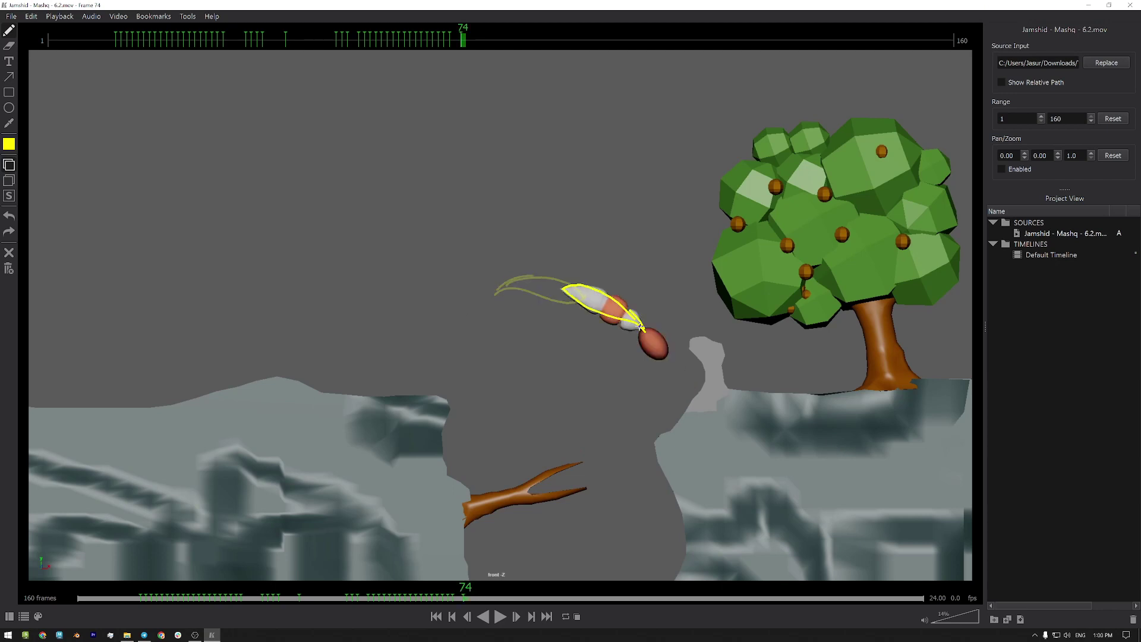
click(9, 252)
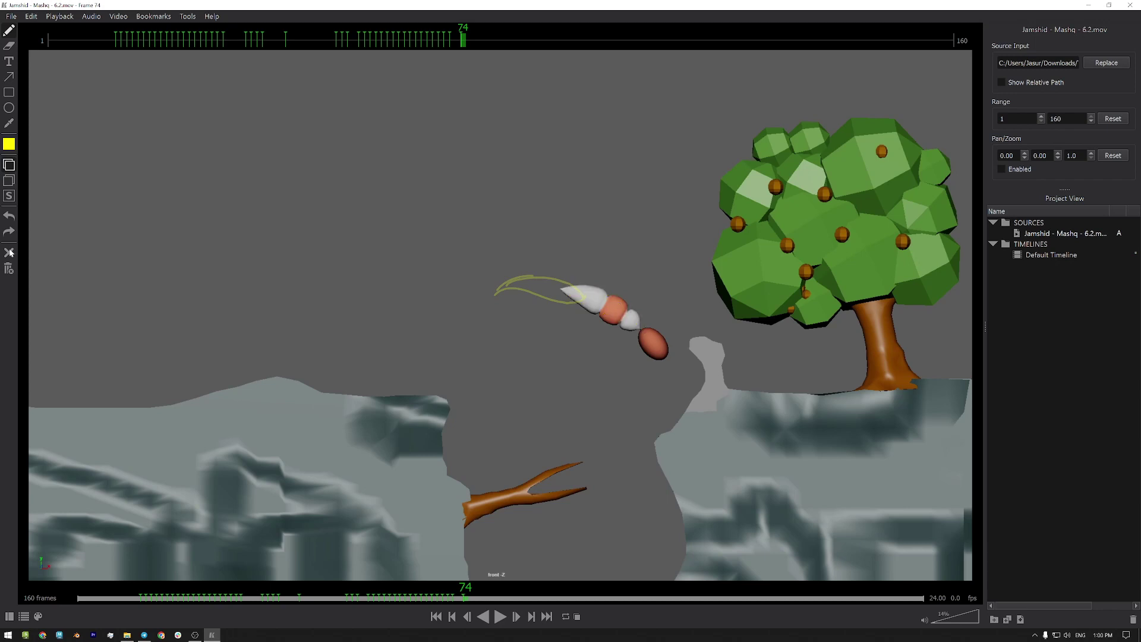
mouse_move(561, 289)
mouse_down()
mouse_move(610, 293)
mouse_move(641, 328)
mouse_up()
drag(561, 291, 647, 334)
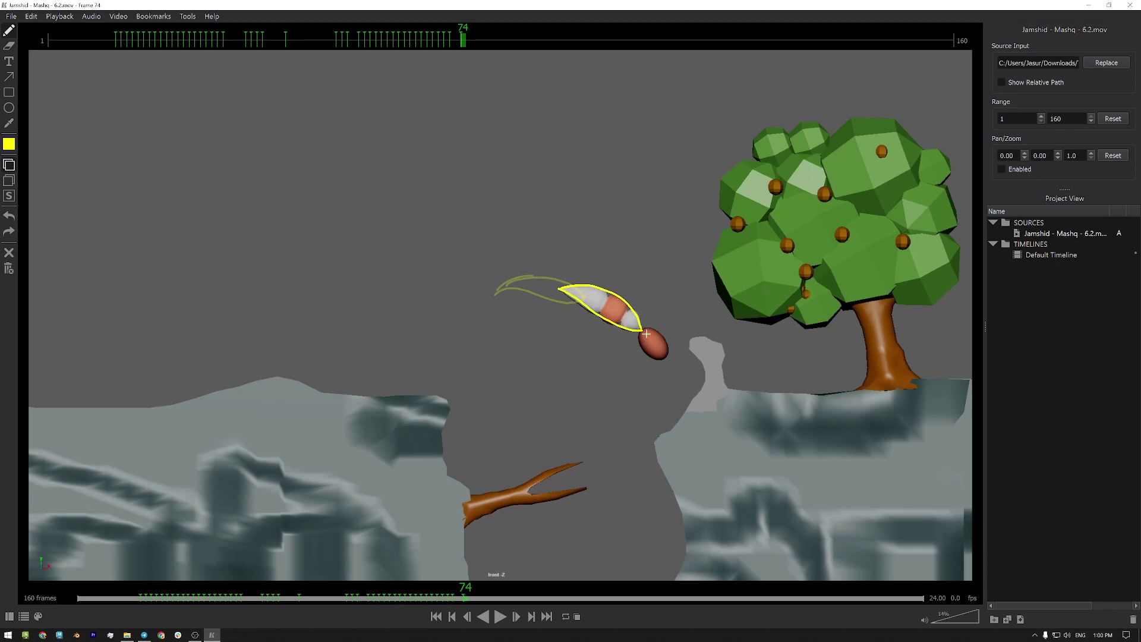
Outline the tail on frame 75 trailing diagonally behind the falling ball.
key(Right)
key(Left)
key(Right)
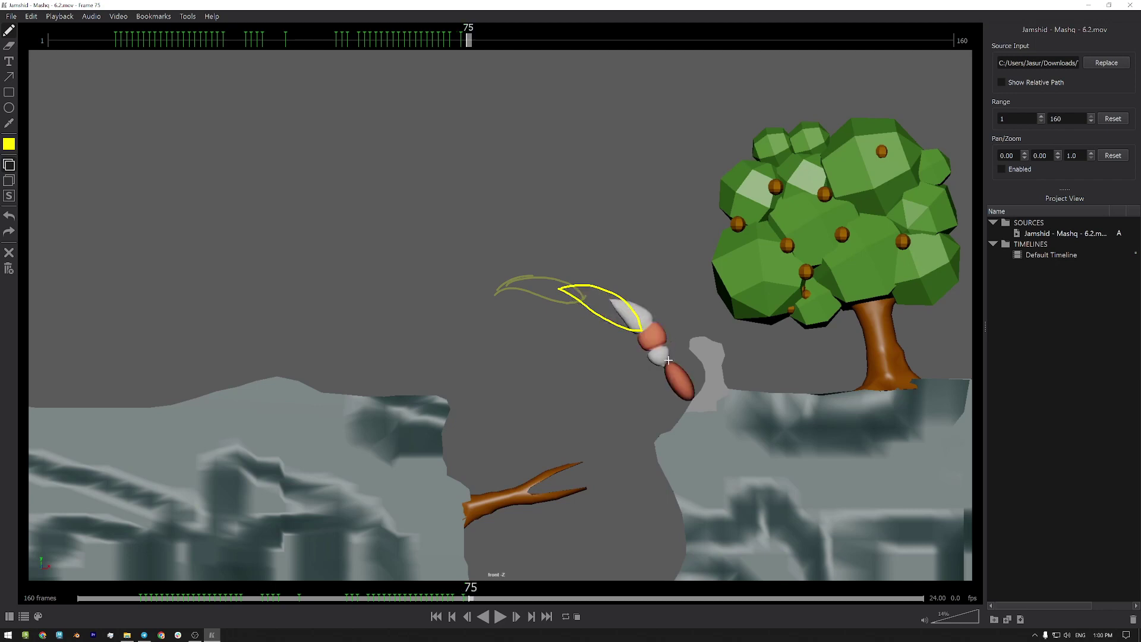
mouse_move(668, 361)
mouse_down()
mouse_move(606, 294)
mouse_move(636, 348)
mouse_move(668, 363)
mouse_up()
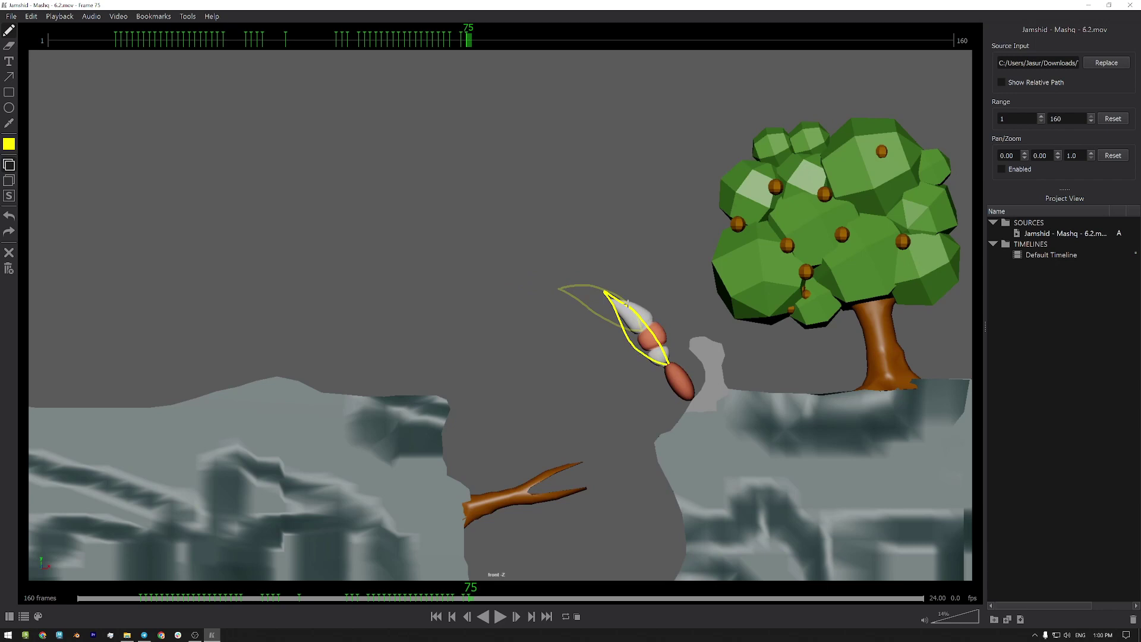
mouse_move(606, 291)
mouse_down()
mouse_move(654, 329)
mouse_move(666, 357)
mouse_move(603, 288)
mouse_up()
Outline the tail on frame 76 as a curve hanging down to the ball, comparing it with frame 75.
key(Right)
key(Left)
key(Right)
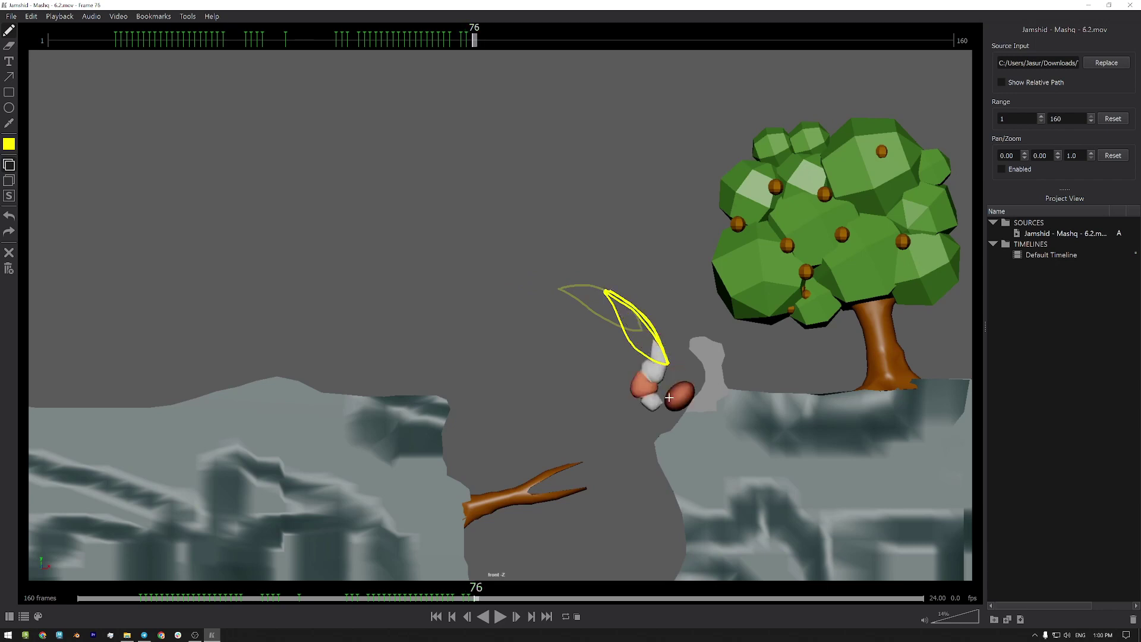
key(Left)
key(Right)
mouse_move(668, 394)
mouse_down()
mouse_move(644, 384)
mouse_move(634, 313)
mouse_move(676, 397)
mouse_move(686, 387)
mouse_up()
key(Left)
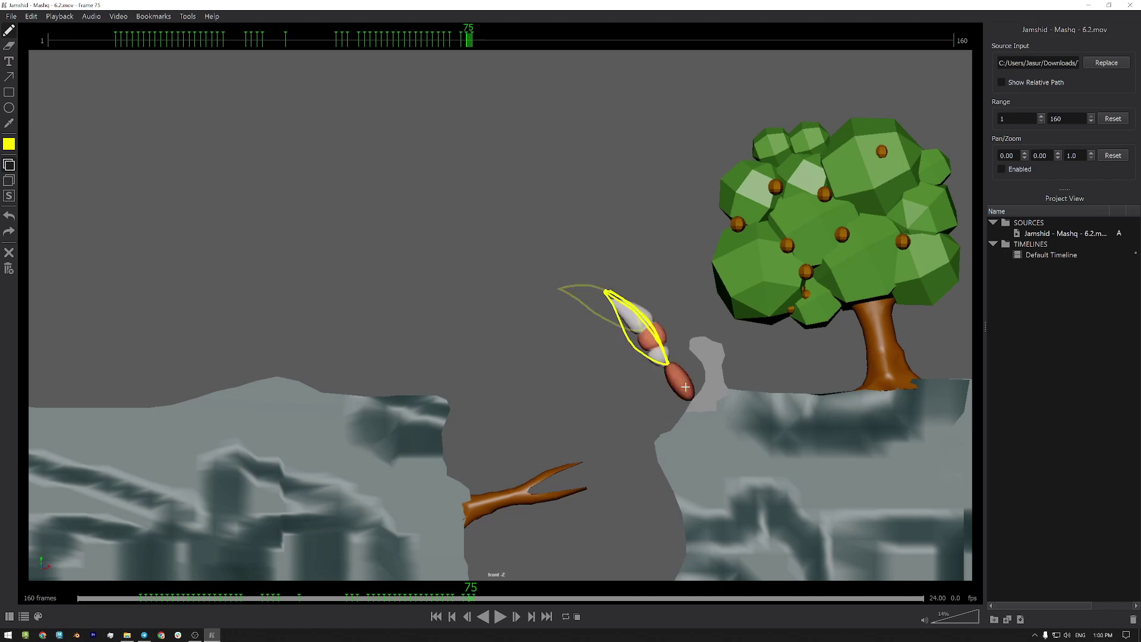
key(Right)
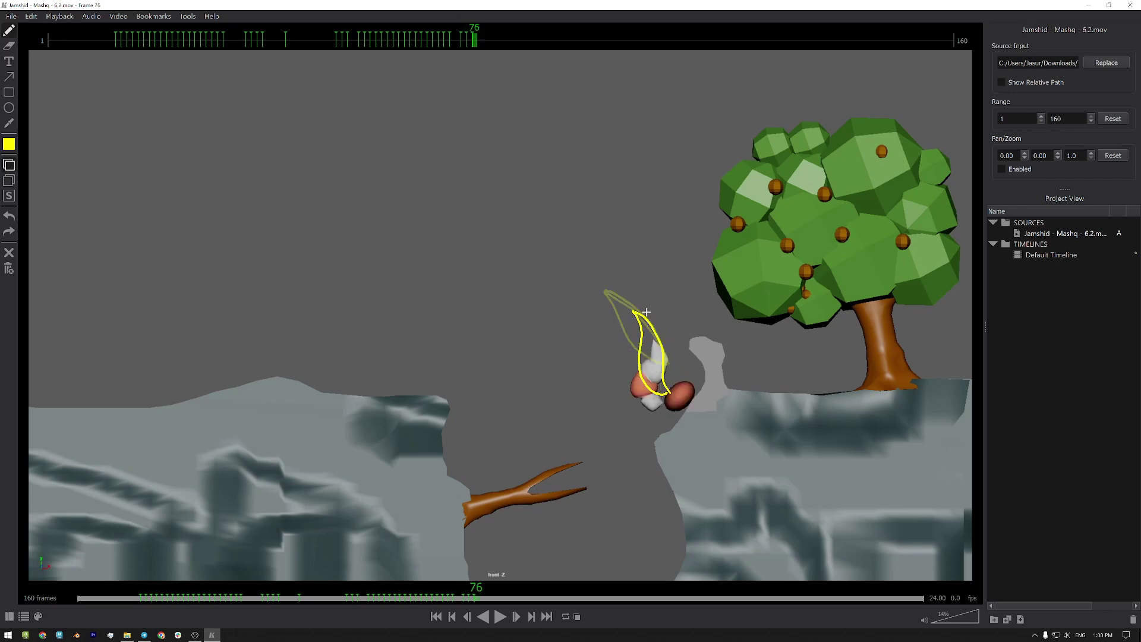
Compare the tail pose across frames 75 to 77 against the outline drawn on frame 76.
key(Right)
key(Left)
key(Right)
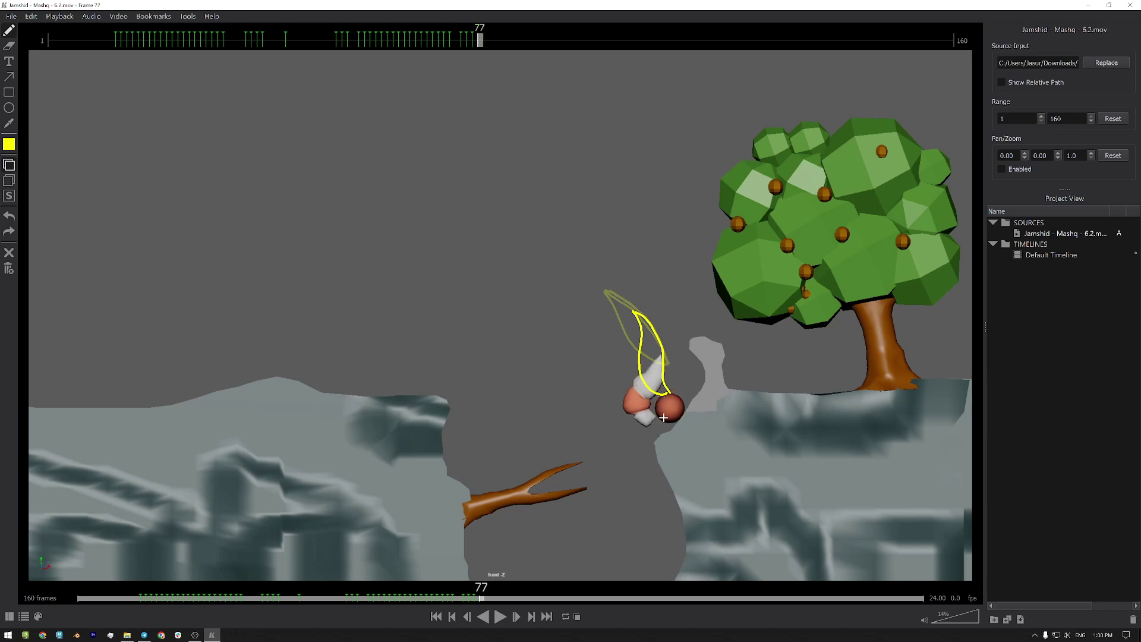
key(Left)
key(Left)
key(Right)
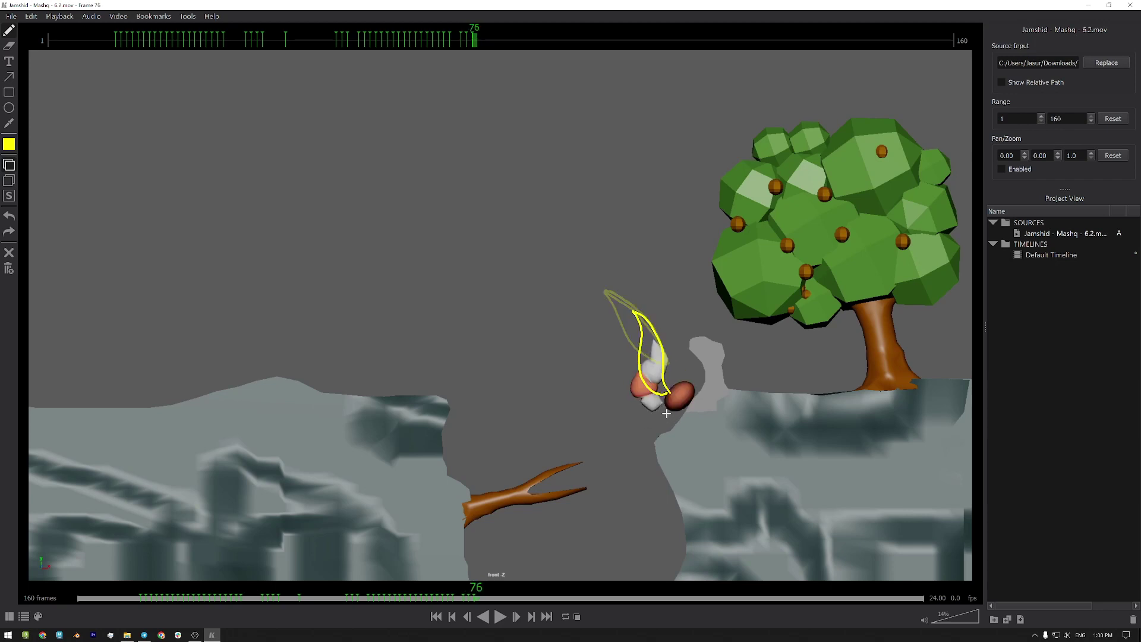
Discard the extra stroke on frame 76 and outline the tail on frame 77 as a rounded leaf tapering upward.
mouse_move(664, 404)
mouse_down()
mouse_move(653, 411)
mouse_move(632, 393)
mouse_move(642, 362)
mouse_up()
click(11, 222)
key(Right)
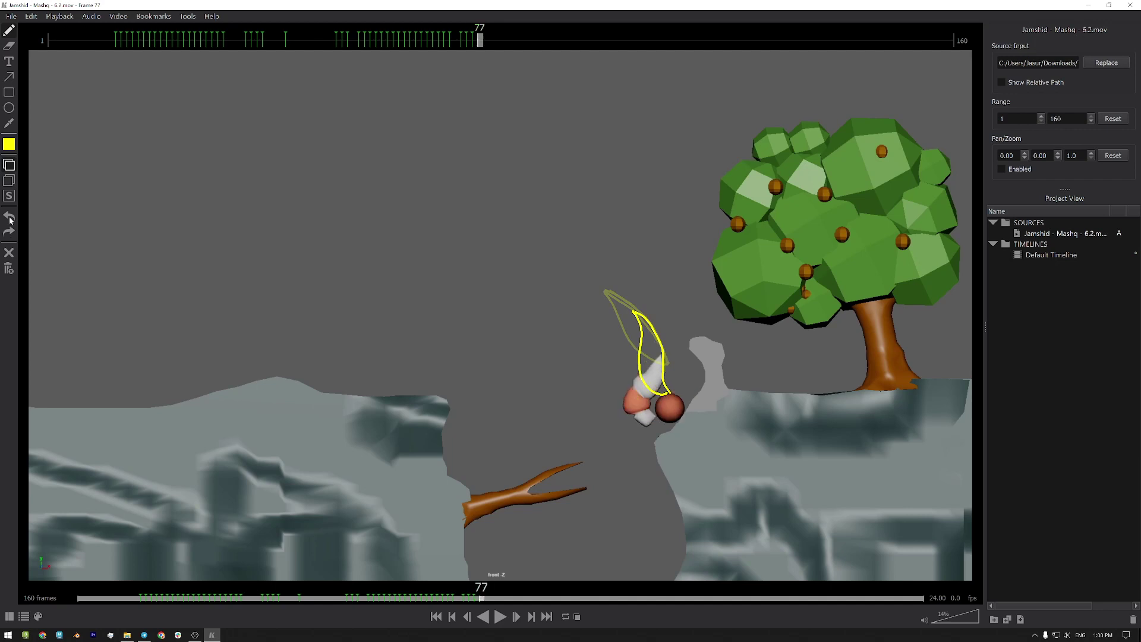
mouse_move(656, 414)
mouse_down()
mouse_move(632, 418)
mouse_move(626, 396)
mouse_move(660, 351)
mouse_move(661, 413)
mouse_up()
Compare the tail pose across frames 77 to 79 against the outline drawn on frame 77.
key(Right)
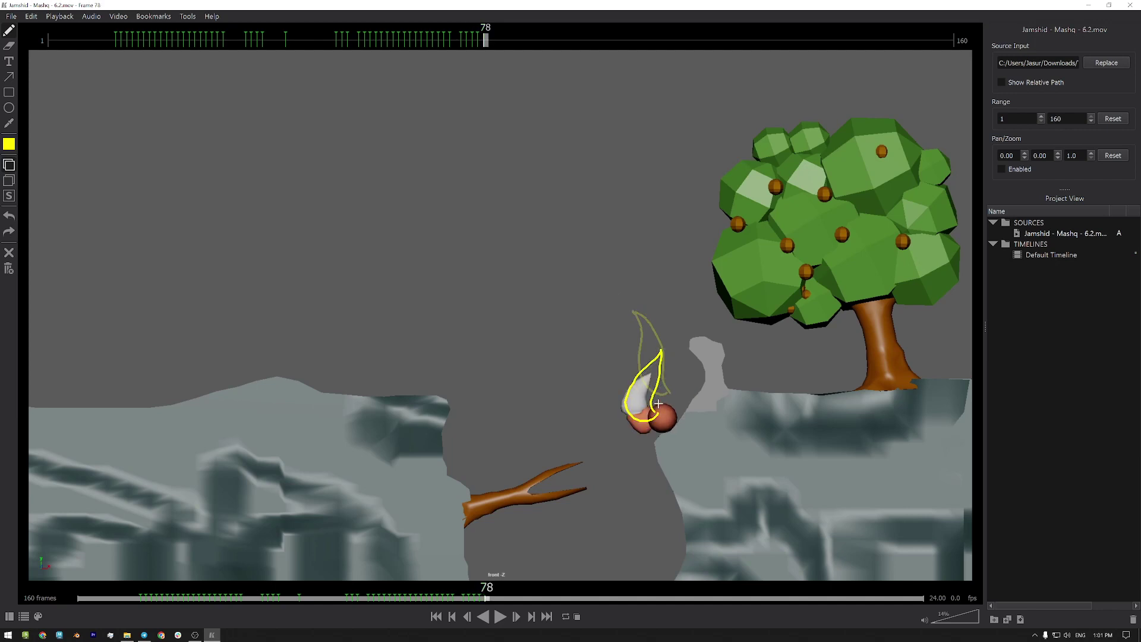
key(Left)
key(Right)
key(Right)
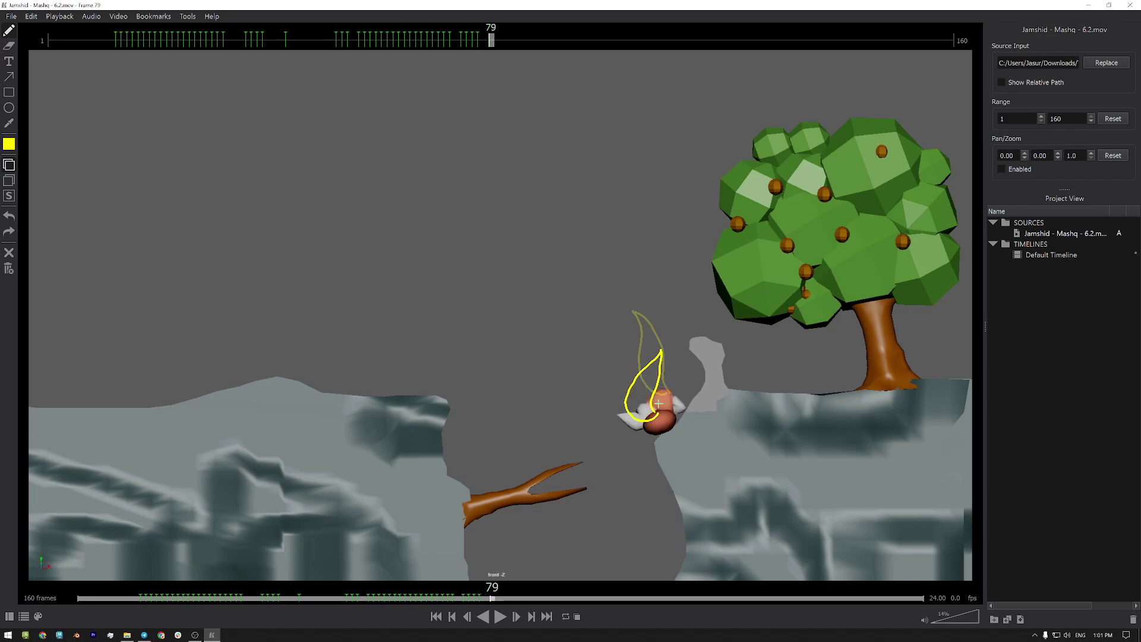
key(Left)
key(Left)
key(Right)
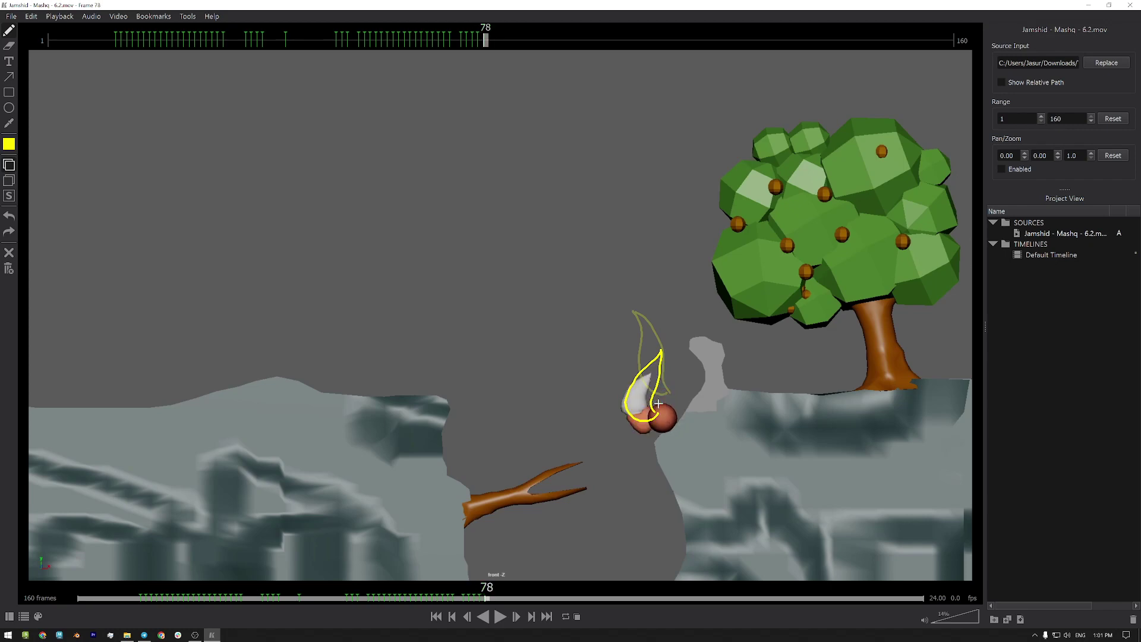
key(Left)
key(Right)
key(Left)
key(Right)
Outline the tail on frame 78 as a crescent curling away from the ball with its tip upward, replacing the first stroke.
drag(671, 417, 670, 416)
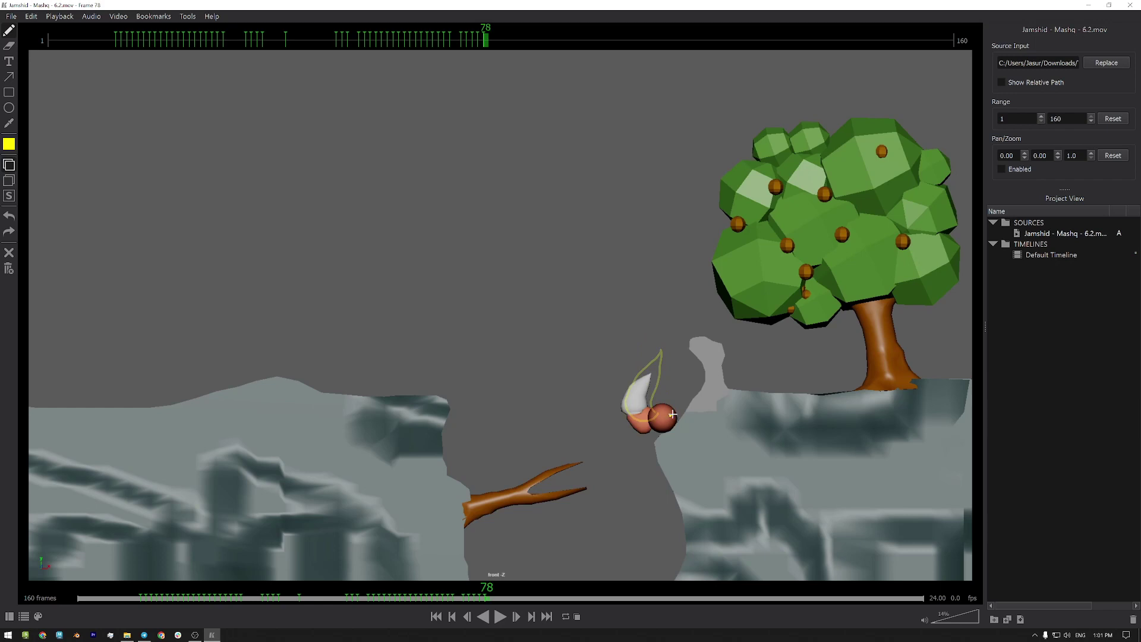
key(Left)
key(Right)
mouse_move(670, 414)
mouse_down()
mouse_move(665, 401)
mouse_move(643, 402)
mouse_move(653, 375)
mouse_move(631, 380)
mouse_move(621, 424)
mouse_move(662, 416)
mouse_up()
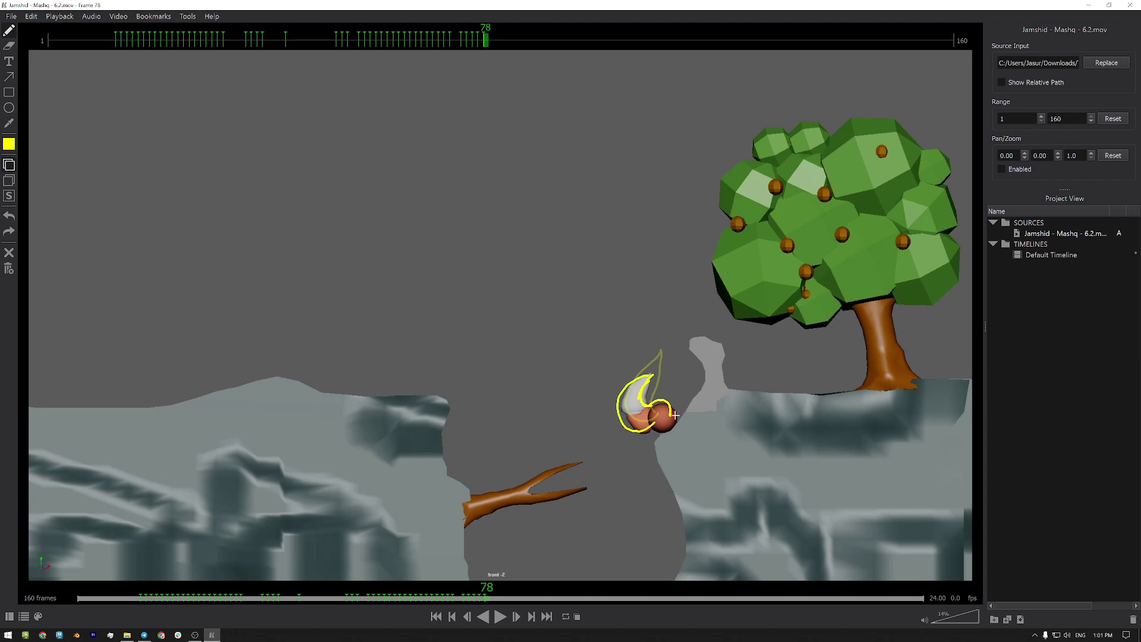
Outline the tail on frame 79 as a wave arching over the ball and dipping into a wide tip.
key(Right)
key(Left)
key(Right)
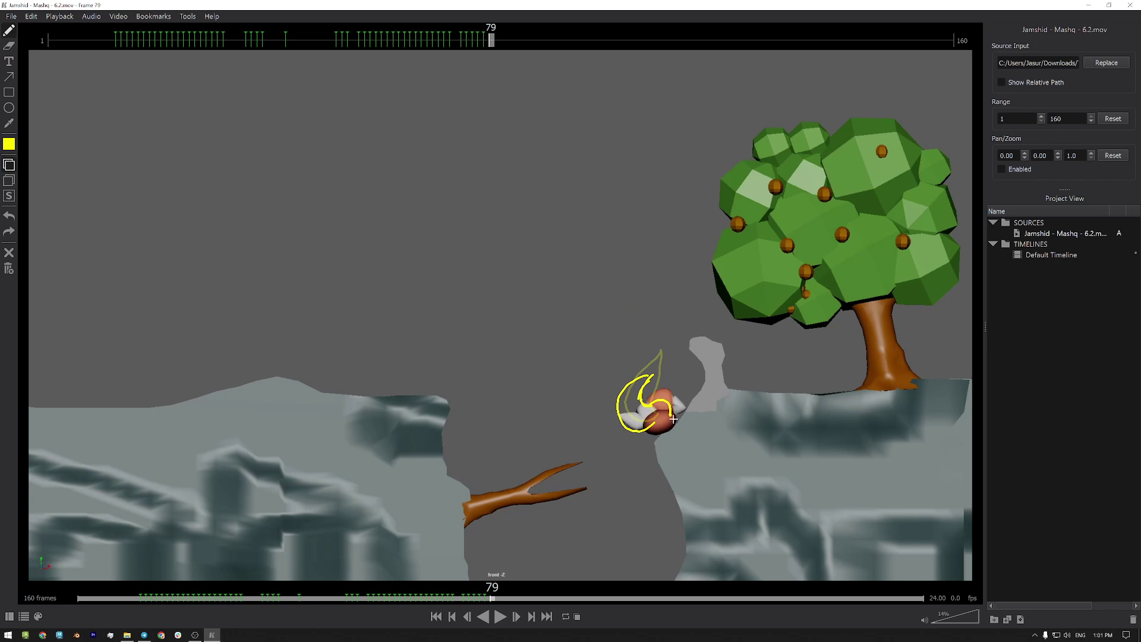
mouse_move(676, 419)
mouse_down()
mouse_move(646, 399)
mouse_move(619, 406)
mouse_move(619, 424)
mouse_move(636, 429)
mouse_up()
key(Left)
key(Right)
key(Right)
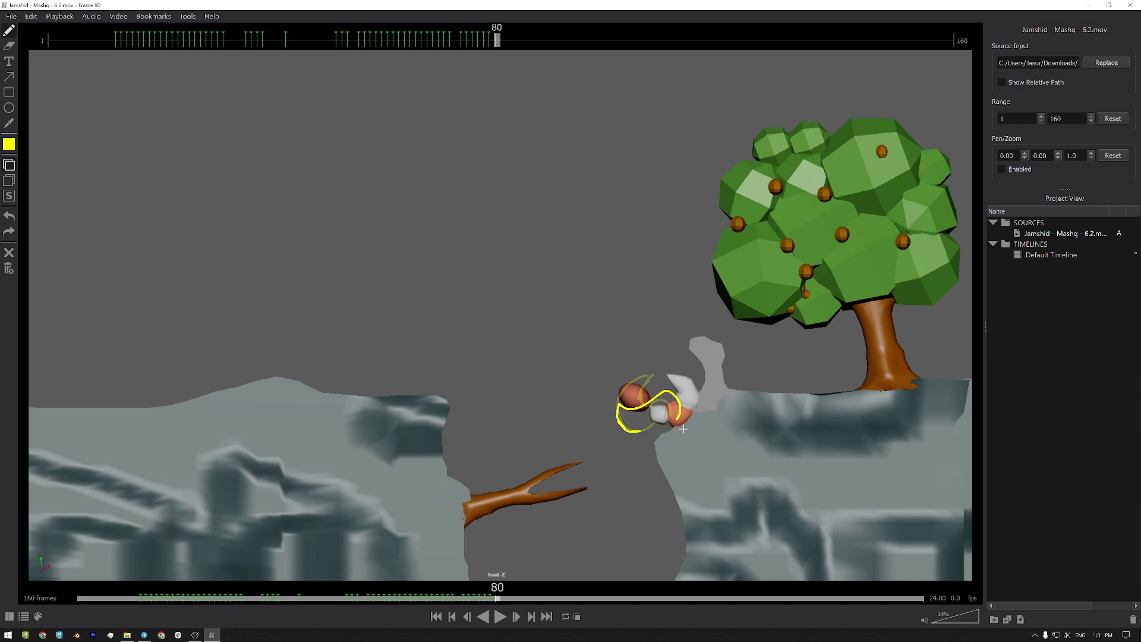
key(Left)
key(Right)
key(Left)
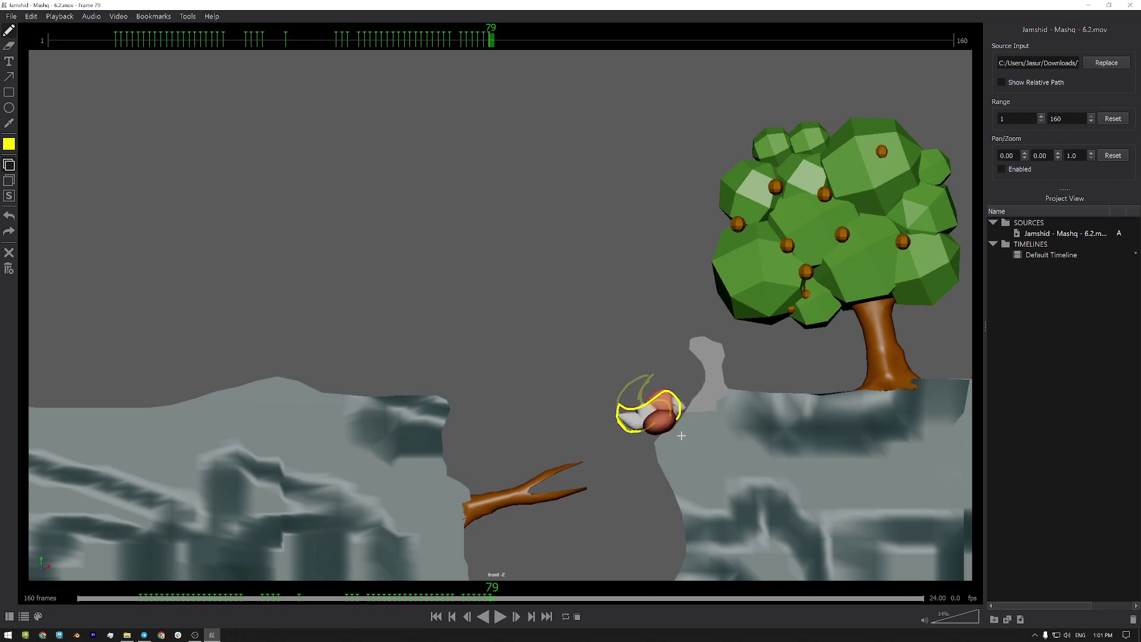
key(Right)
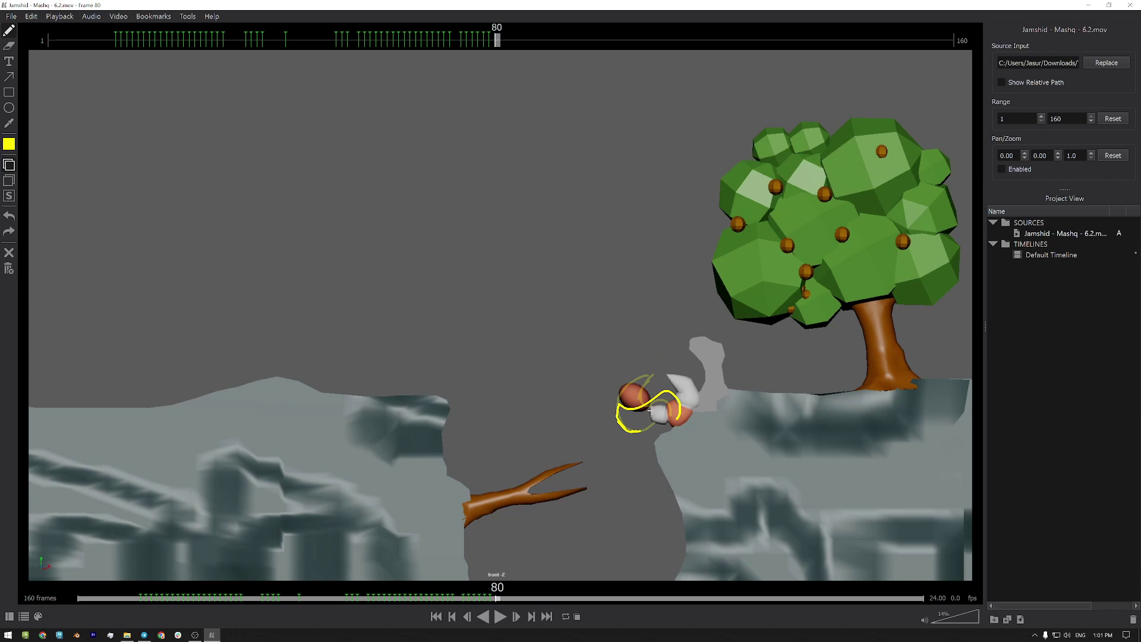
mouse_move(647, 408)
mouse_down()
mouse_move(659, 427)
mouse_move(679, 426)
mouse_move(685, 406)
mouse_move(671, 389)
mouse_move(654, 381)
mouse_move(669, 397)
mouse_move(645, 406)
mouse_move(656, 389)
mouse_move(670, 392)
mouse_move(679, 429)
mouse_up()
key(Left)
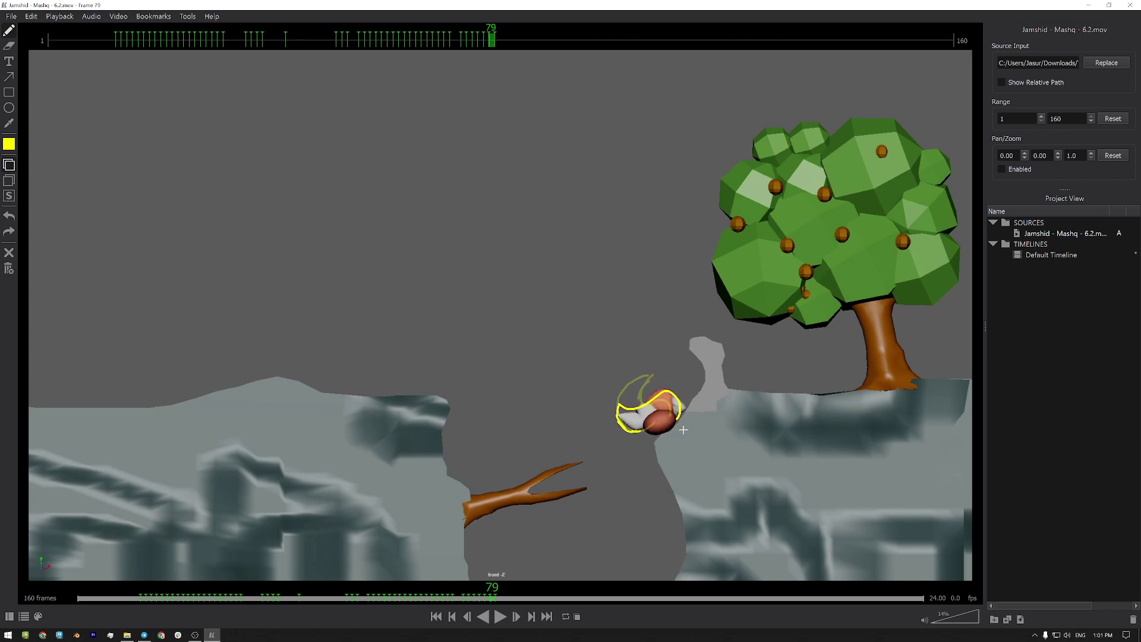
key(Right)
key(Left)
key(Right)
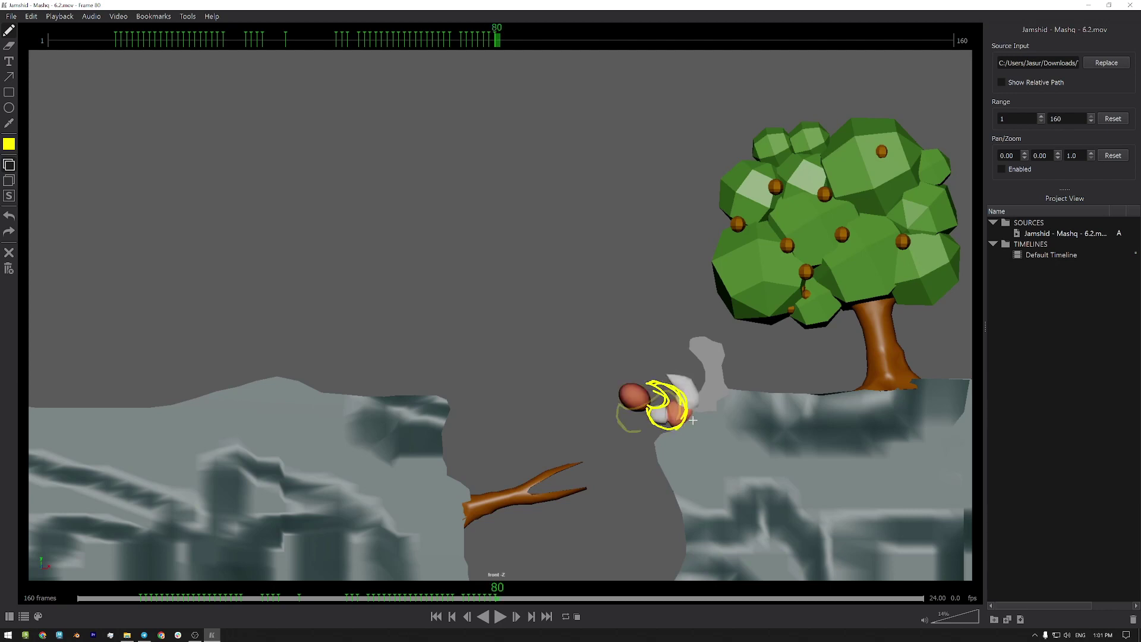
click(10, 254)
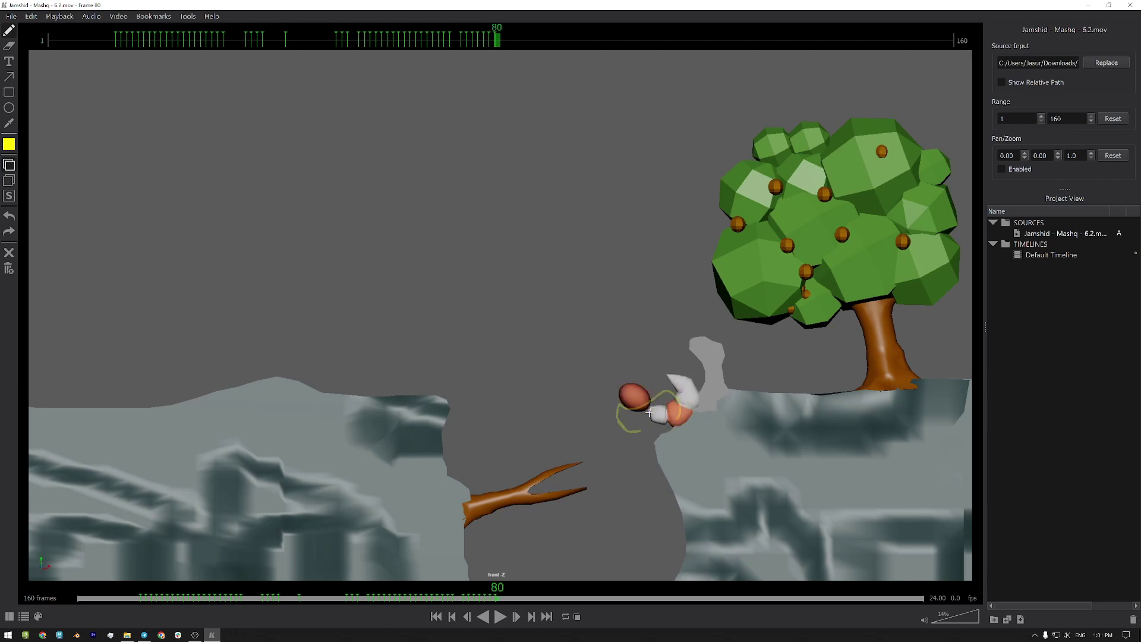
Outline the tail on frame 80 as a wide hooked crescent curling behind the ball, checking it against frame 79.
mouse_move(649, 412)
mouse_down()
mouse_move(678, 426)
mouse_move(691, 389)
mouse_move(654, 379)
mouse_move(645, 395)
mouse_move(665, 393)
mouse_move(676, 406)
mouse_up()
key(Left)
key(Right)
key(Right)
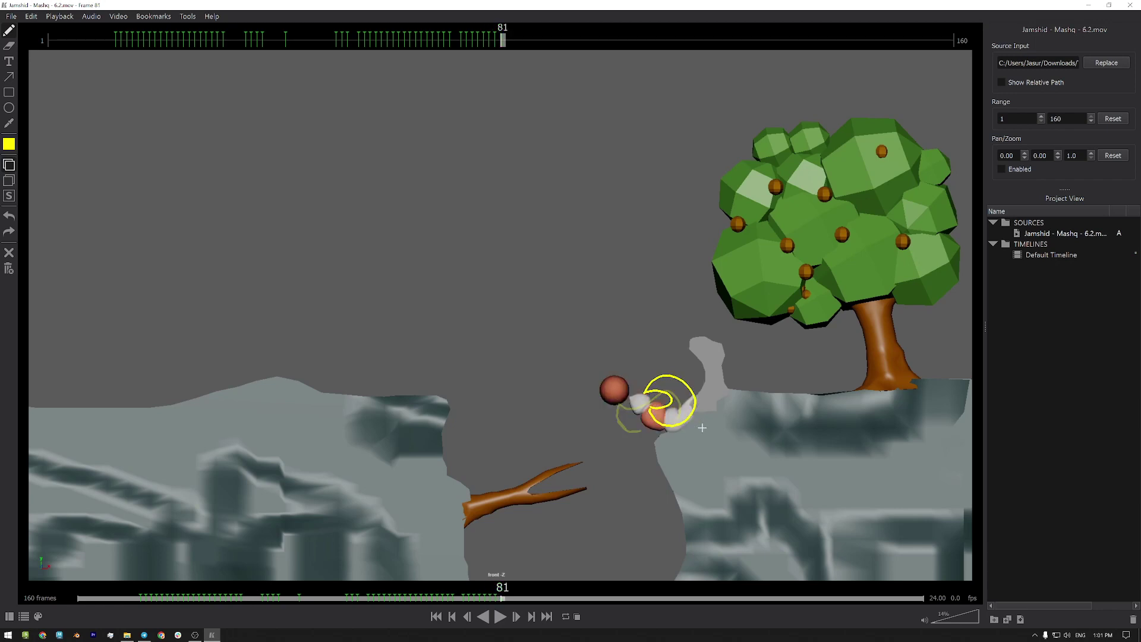
Outline the tail on frame 81 as a sagging crescent trailing from the ball to an upturned tip.
mouse_move(627, 400)
mouse_down()
mouse_move(672, 430)
mouse_move(692, 405)
mouse_move(686, 388)
mouse_move(692, 395)
mouse_move(686, 385)
mouse_move(671, 407)
mouse_move(654, 399)
mouse_move(628, 399)
mouse_up()
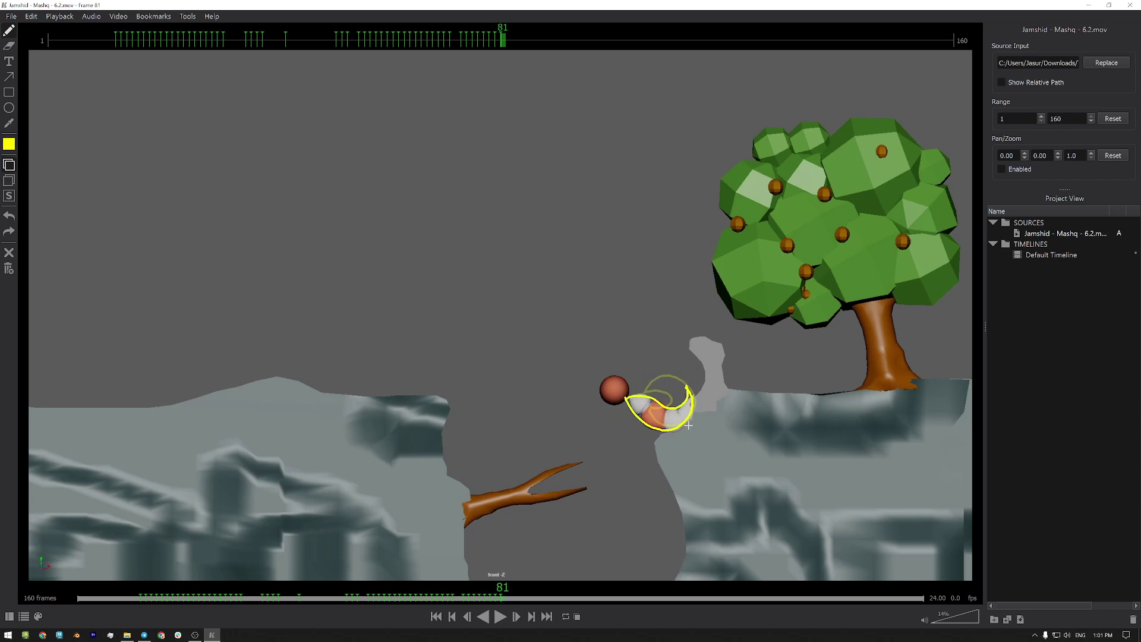
key(Left)
key(Right)
key(Right)
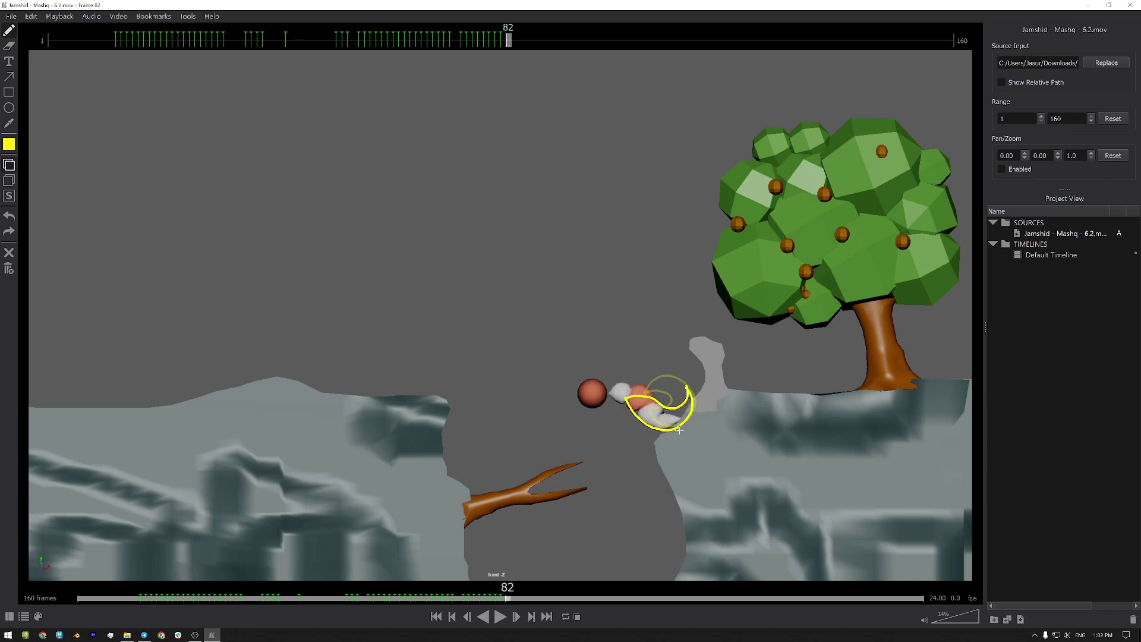
Outline both edges of the tail on frame 82 as an S-curve sloping down behind the ball.
mouse_move(605, 391)
mouse_down()
mouse_move(645, 390)
mouse_move(677, 418)
mouse_up()
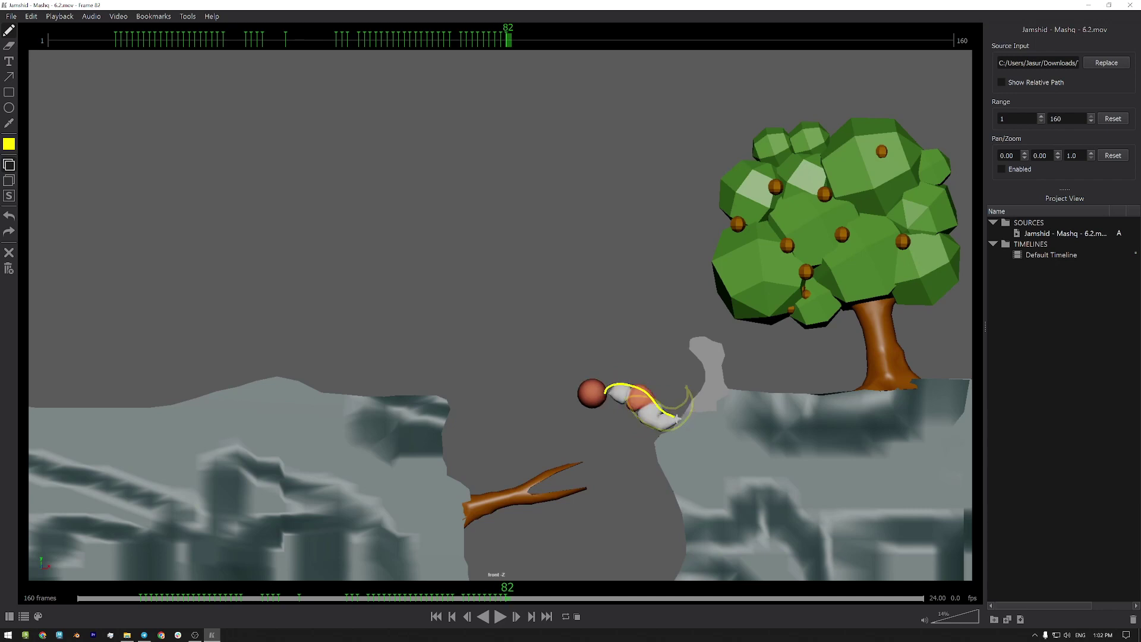
drag(612, 397, 681, 424)
key(Left)
key(Right)
Outline the tail on frame 83 as an arch behind the ball with a drooping tip.
key(Right)
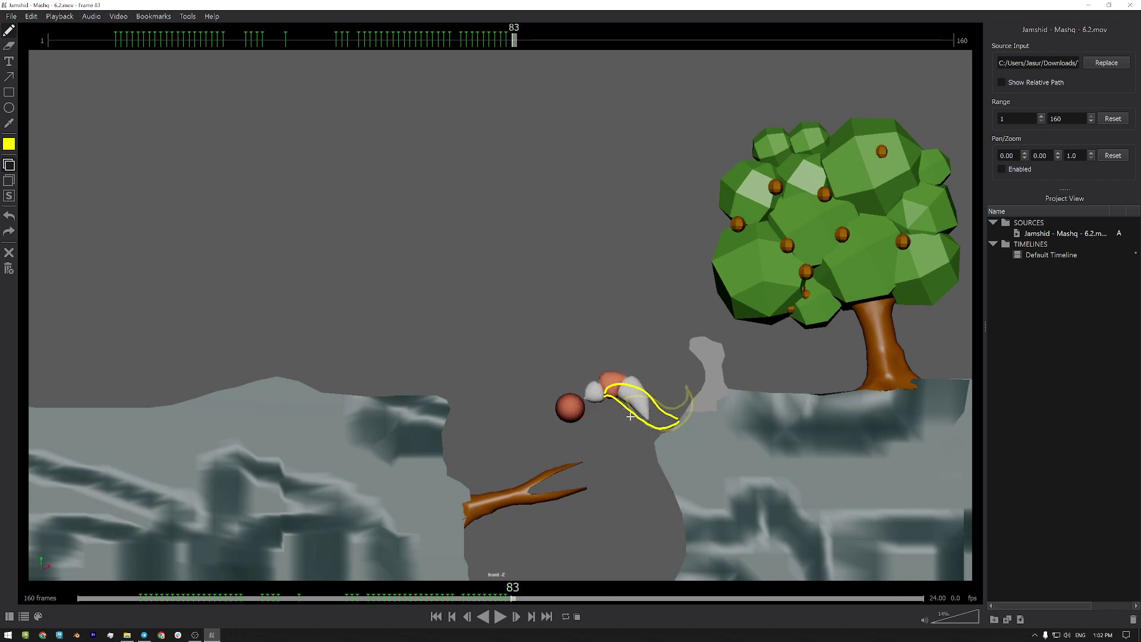
key(Left)
key(Right)
mouse_move(583, 397)
mouse_down()
mouse_move(620, 374)
mouse_move(638, 383)
mouse_move(652, 421)
mouse_move(620, 400)
mouse_up()
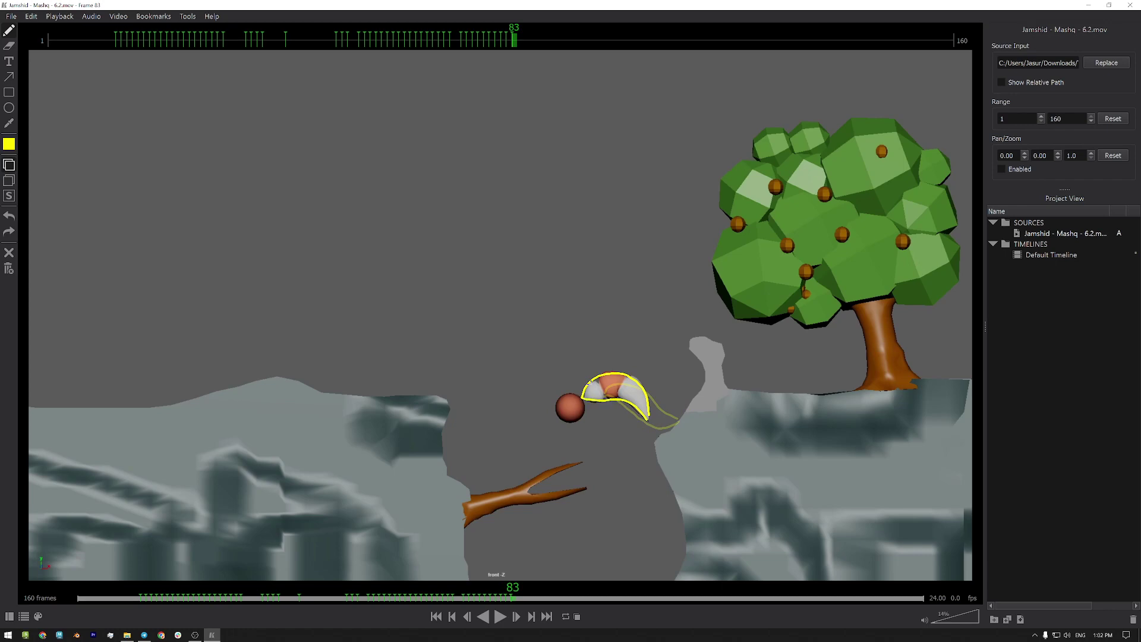
Outline the tail on frames 84 and 85 as curved leaves rising diagonally behind the falling ball, comparing them with frame 83.
key(Right)
mouse_move(562, 421)
mouse_down()
mouse_move(613, 373)
mouse_move(639, 385)
mouse_move(541, 432)
mouse_move(594, 382)
mouse_up()
key(Right)
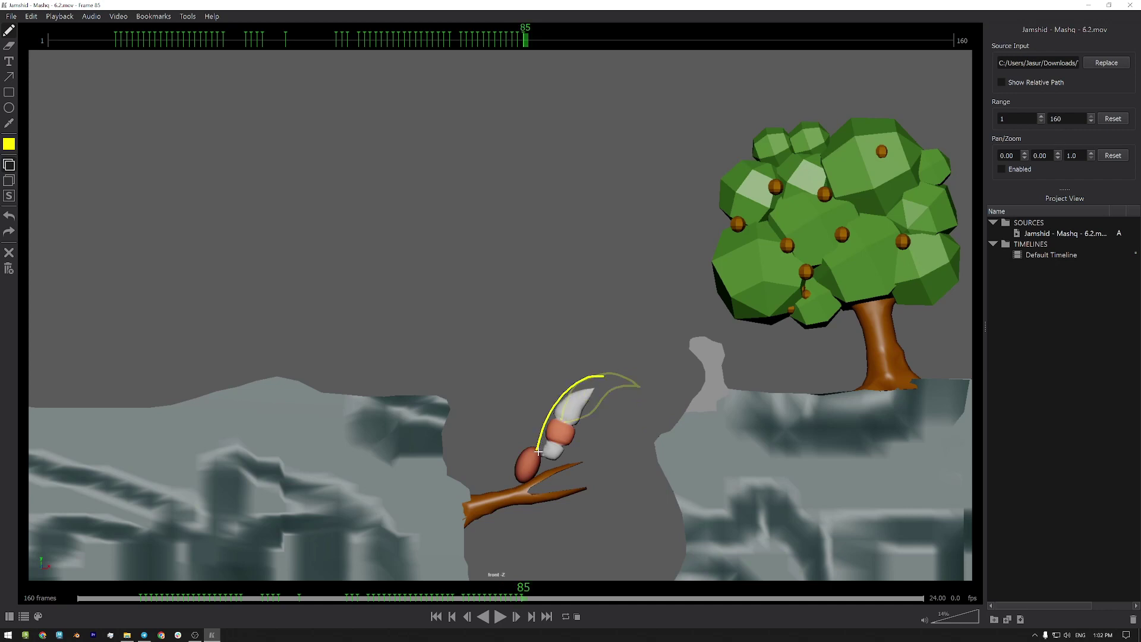
drag(540, 453, 604, 376)
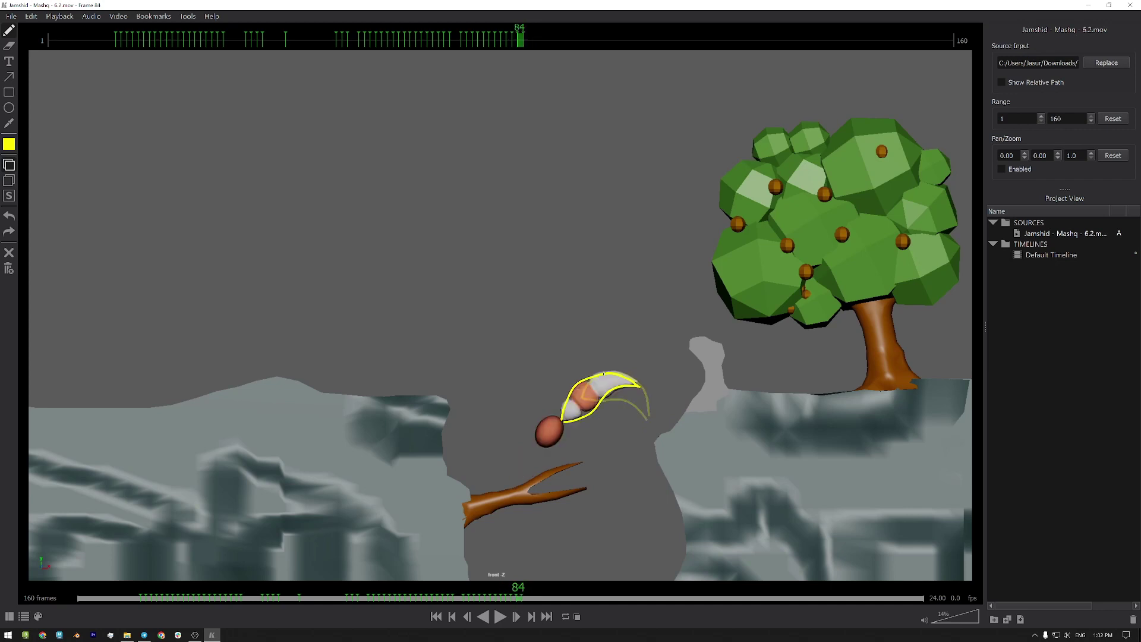
key(Left)
key(Left)
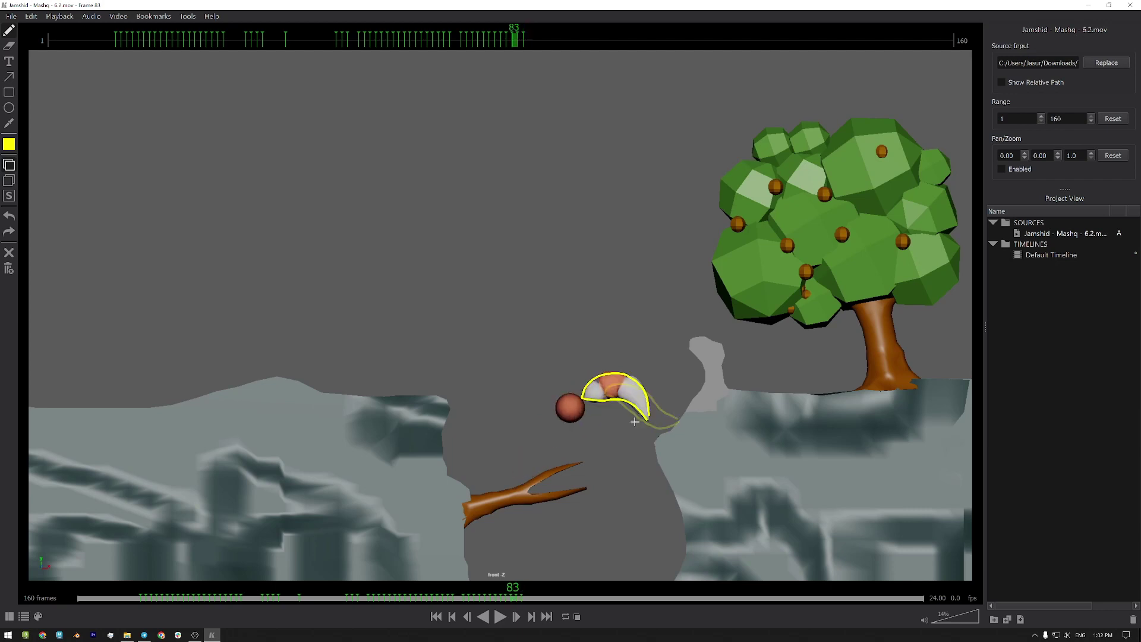
key(Right)
key(Right)
key(Right)
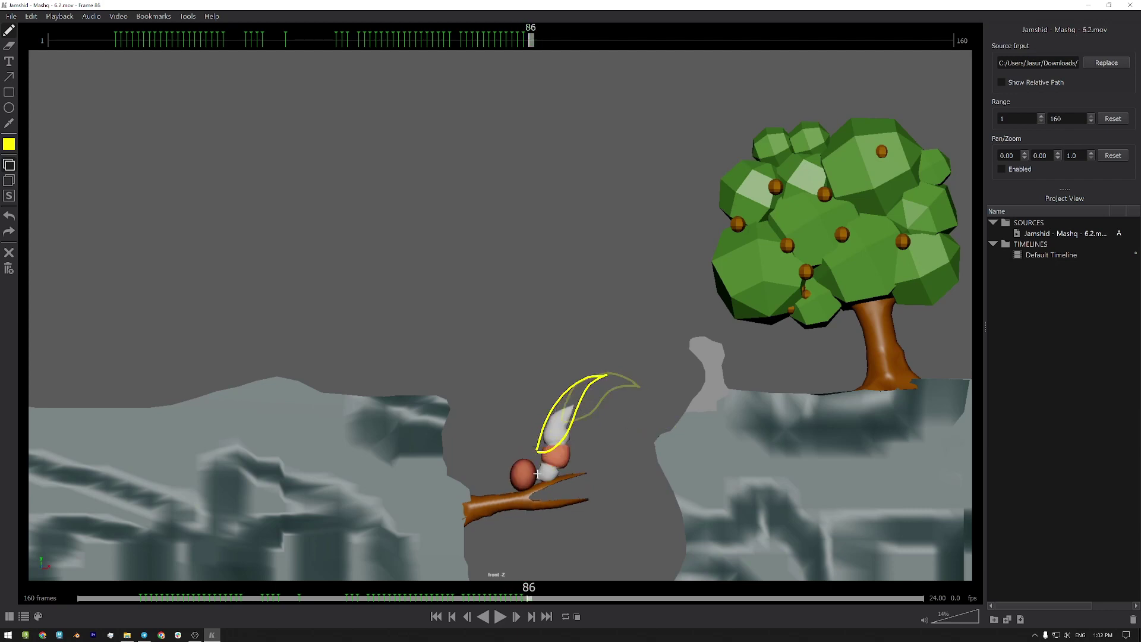
Outline the tail on frame 86 as a slim upright leaf rising beside the ball on the branch.
mouse_move(537, 474)
mouse_down()
mouse_move(549, 417)
mouse_move(579, 400)
mouse_move(551, 414)
mouse_move(574, 403)
mouse_move(537, 478)
mouse_up()
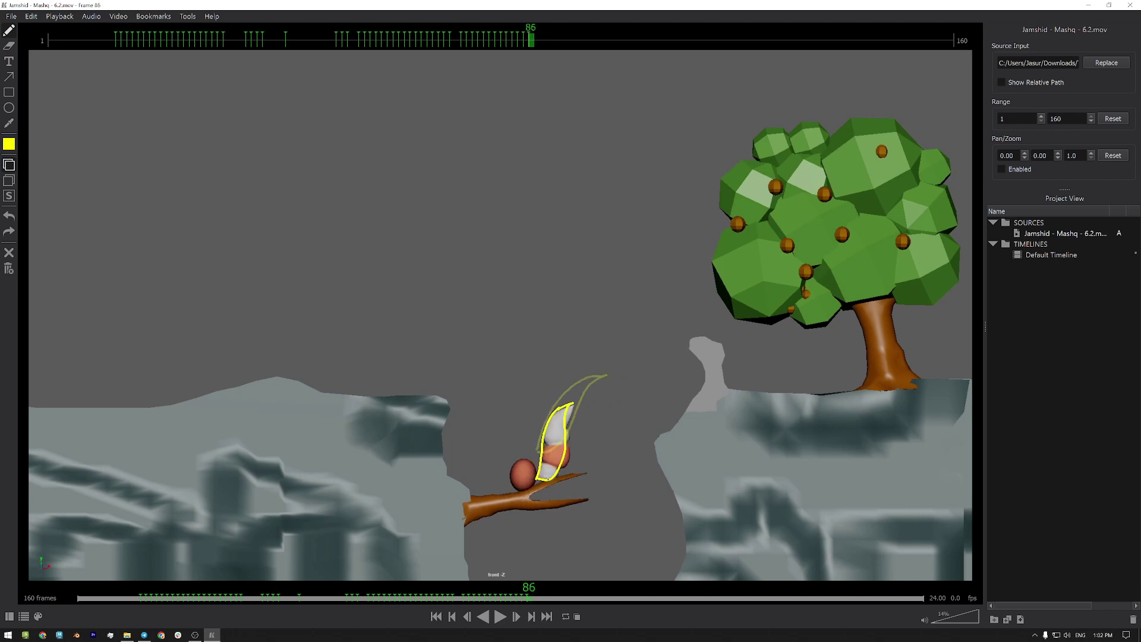
key(Right)
key(Right)
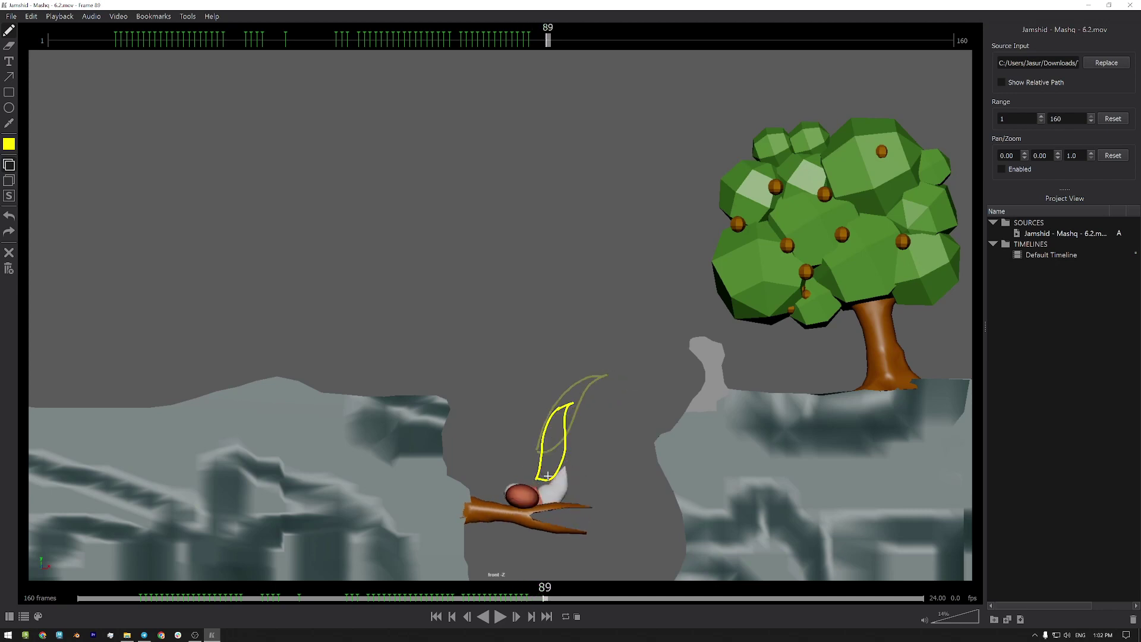
key(Left)
key(Left)
key(Right)
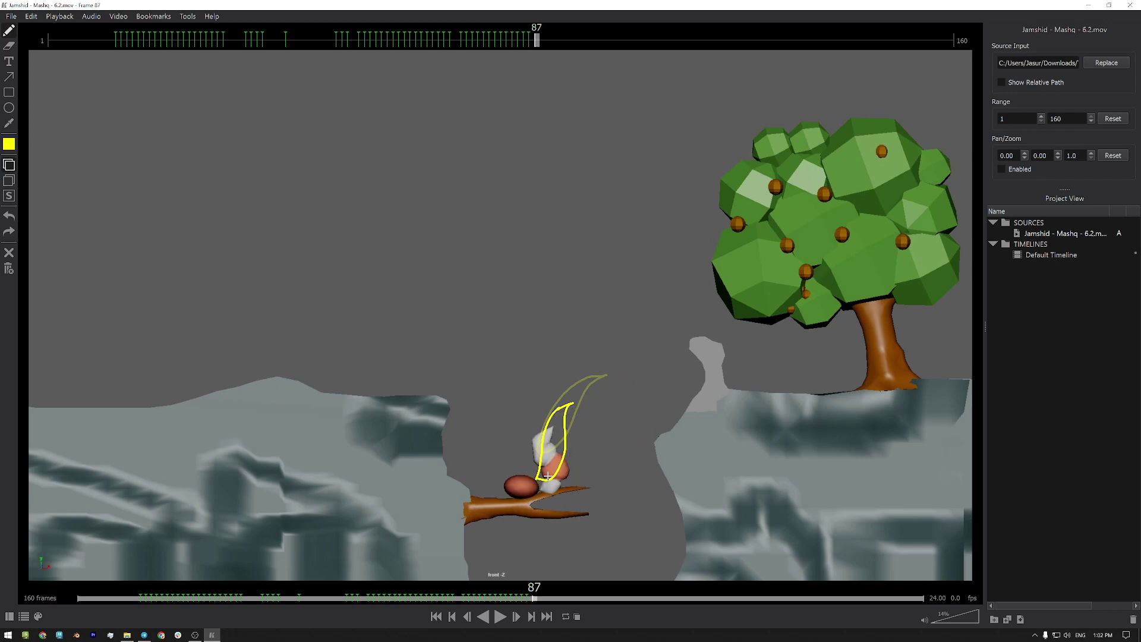
key(Left)
key(Right)
drag(526, 486, 561, 455)
click(9, 252)
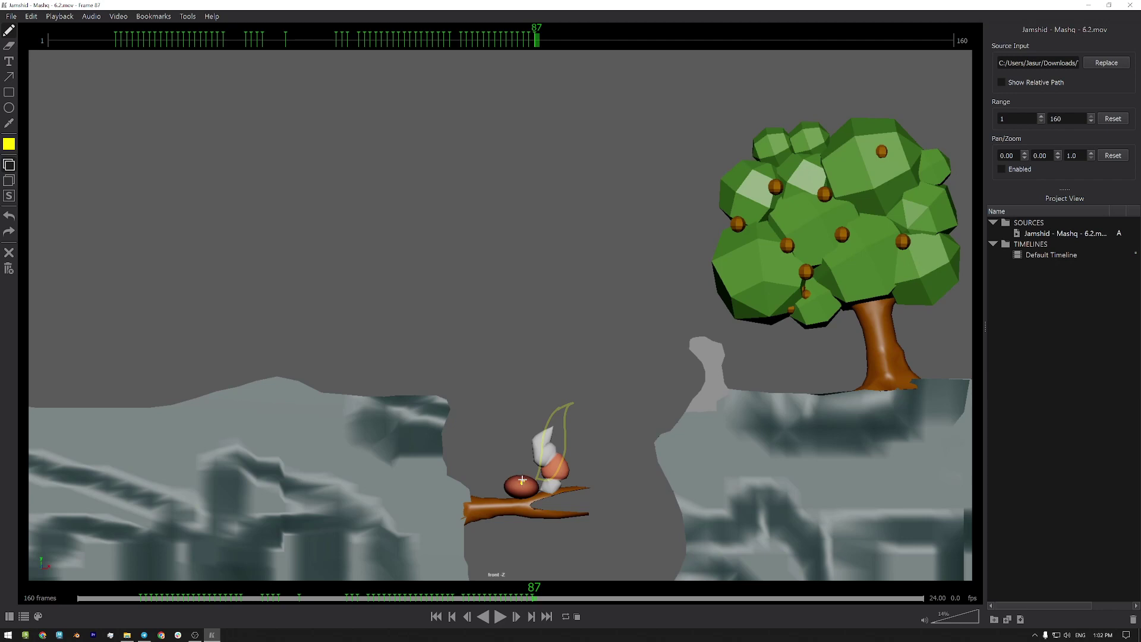
Draw the tail on frame 87 curving from the ball to an upright tip, redoing the first stroke and erasing lines overlapping the ball.
drag(522, 483, 562, 438)
click(12, 217)
mouse_move(526, 489)
mouse_down()
mouse_move(544, 495)
mouse_move(563, 461)
mouse_move(563, 423)
mouse_move(550, 461)
mouse_move(522, 484)
mouse_move(562, 427)
mouse_up()
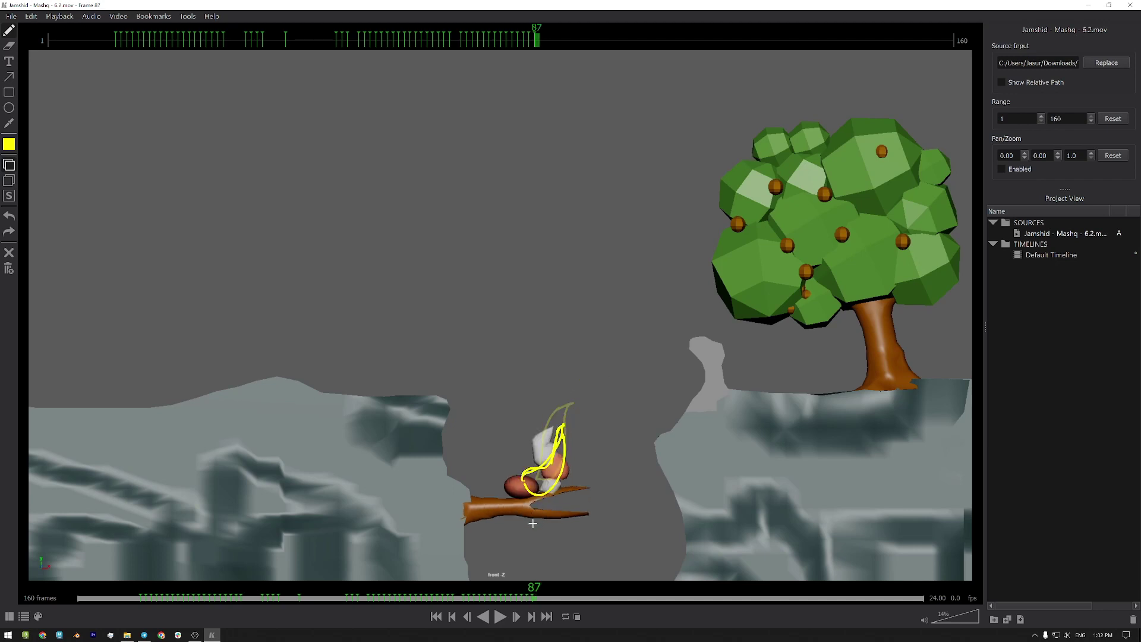
click(12, 49)
drag(518, 485, 534, 493)
click(9, 30)
Outline the tail on frame 88 as a wave over the squashed ball with an upturned tip, replacing the first stroke.
key(Right)
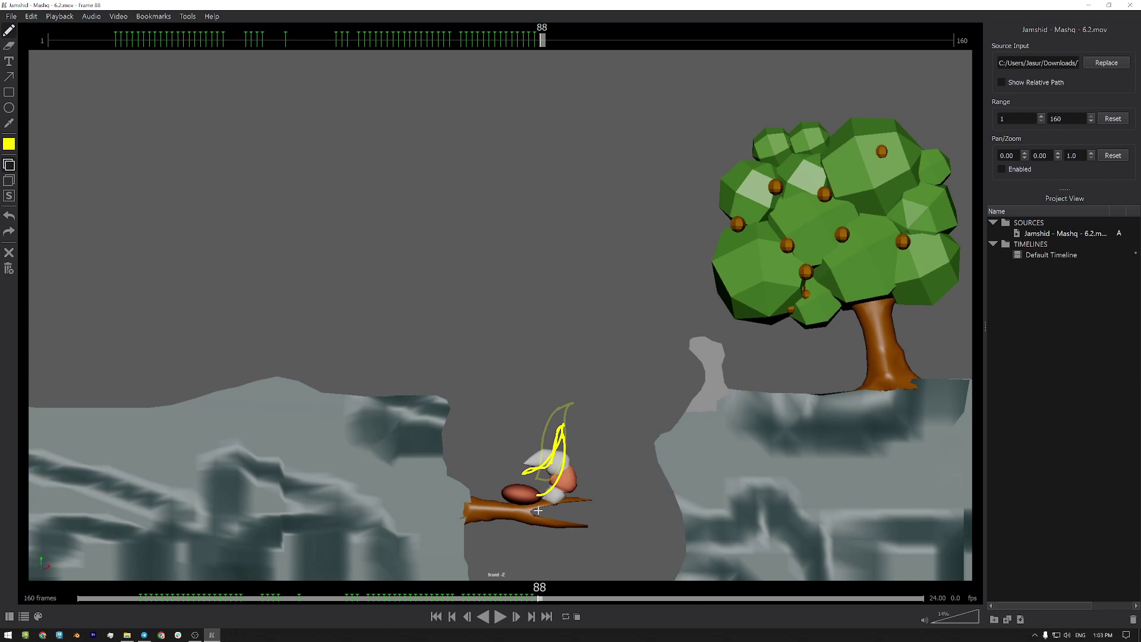
mouse_move(504, 489)
mouse_down()
mouse_move(518, 467)
mouse_move(545, 466)
mouse_move(560, 418)
mouse_up()
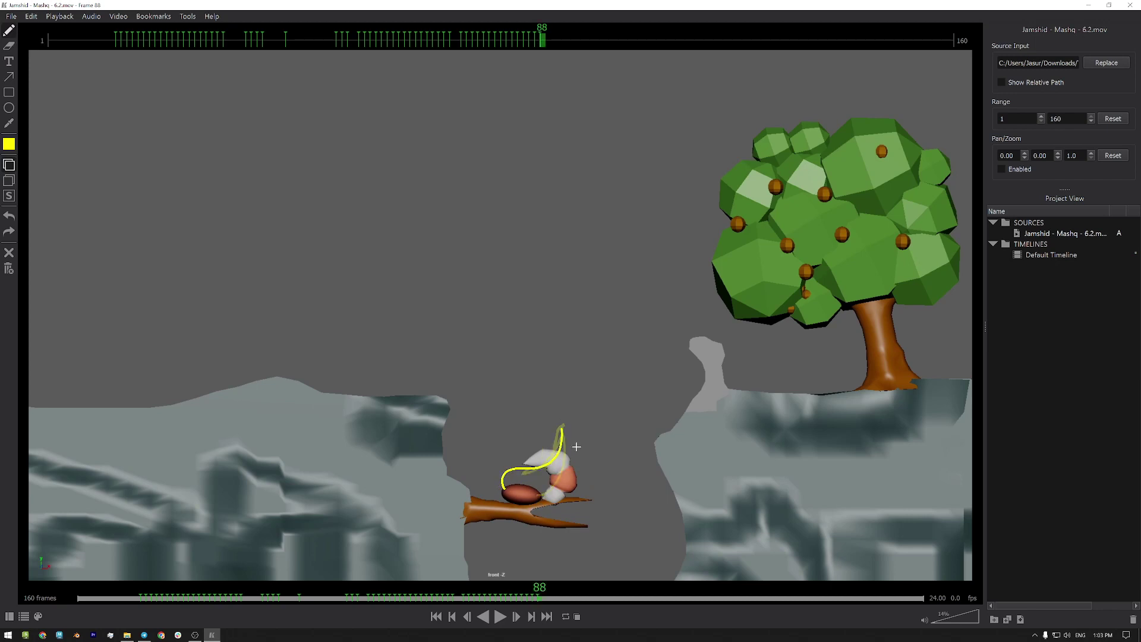
click(10, 219)
mouse_move(506, 489)
mouse_down()
mouse_move(527, 466)
mouse_move(557, 466)
mouse_move(564, 445)
mouse_move(567, 485)
mouse_move(554, 496)
mouse_move(524, 484)
mouse_up()
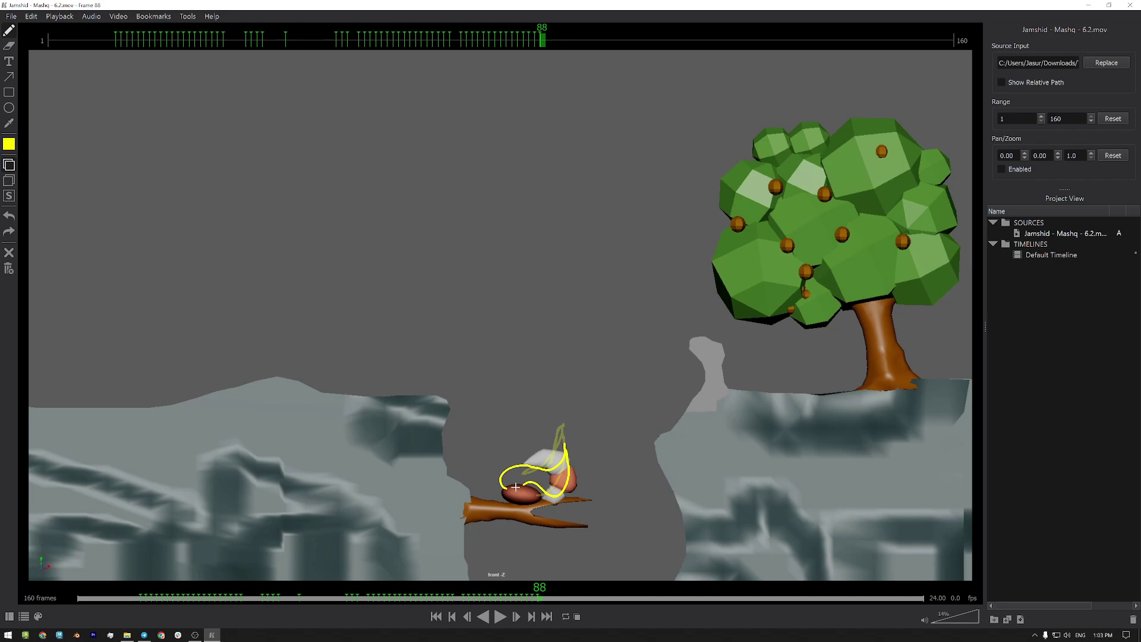
key(Left)
key(Right)
key(Right)
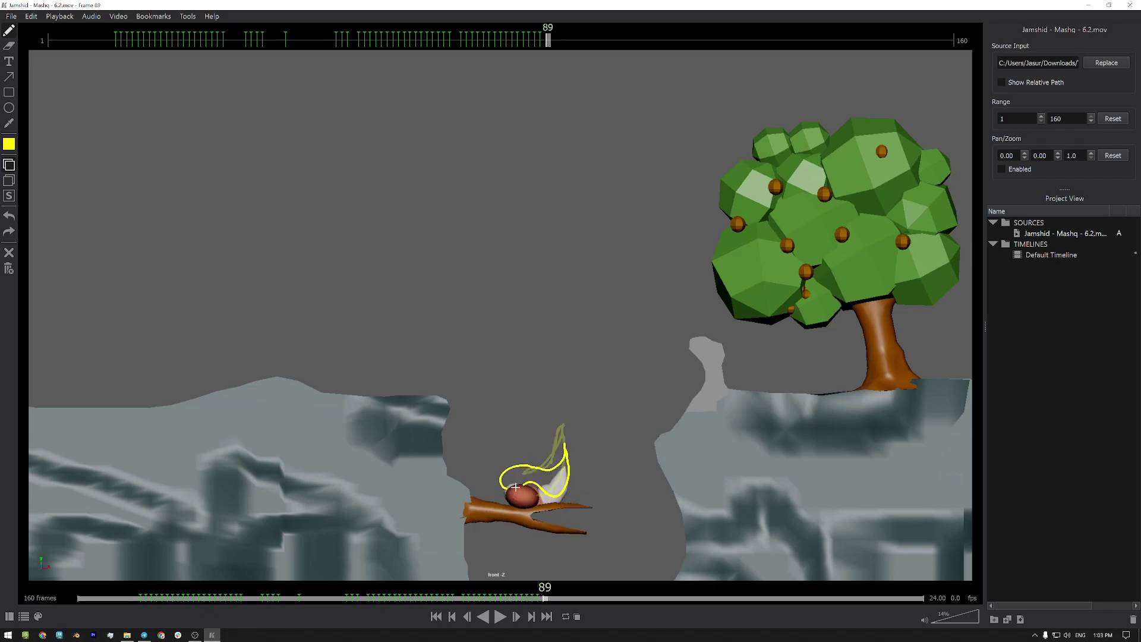
Outline the tail on frame 89 as a lower wave arching over the ball, comparing it with frame 88.
mouse_move(507, 500)
mouse_down()
mouse_move(490, 484)
mouse_move(498, 462)
mouse_move(562, 483)
mouse_move(537, 485)
mouse_up()
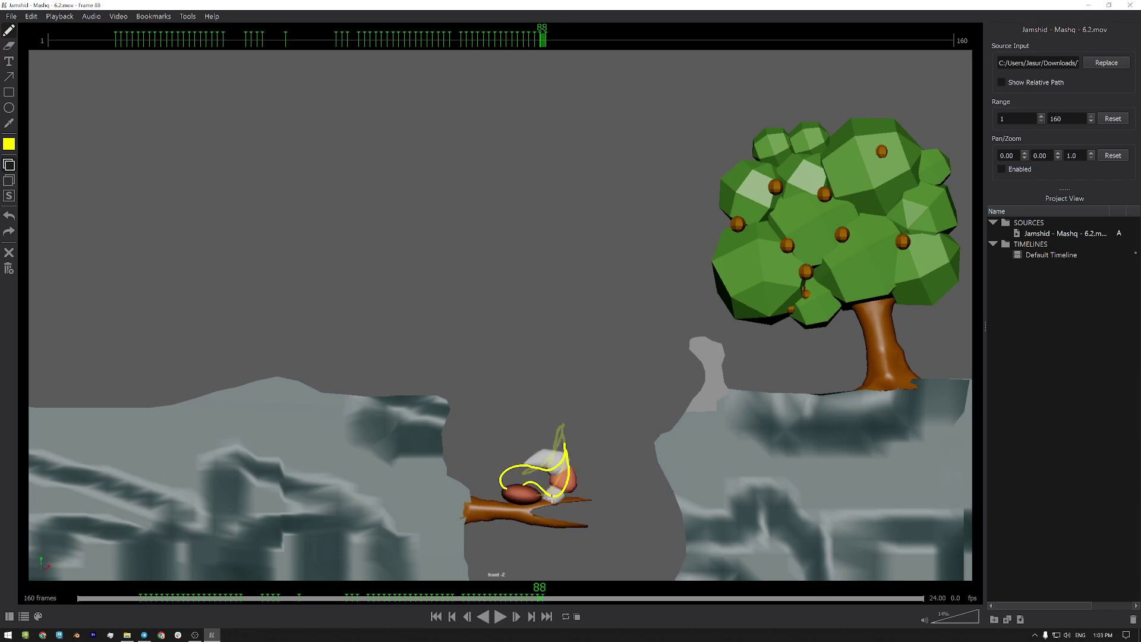
key(Right)
key(Left)
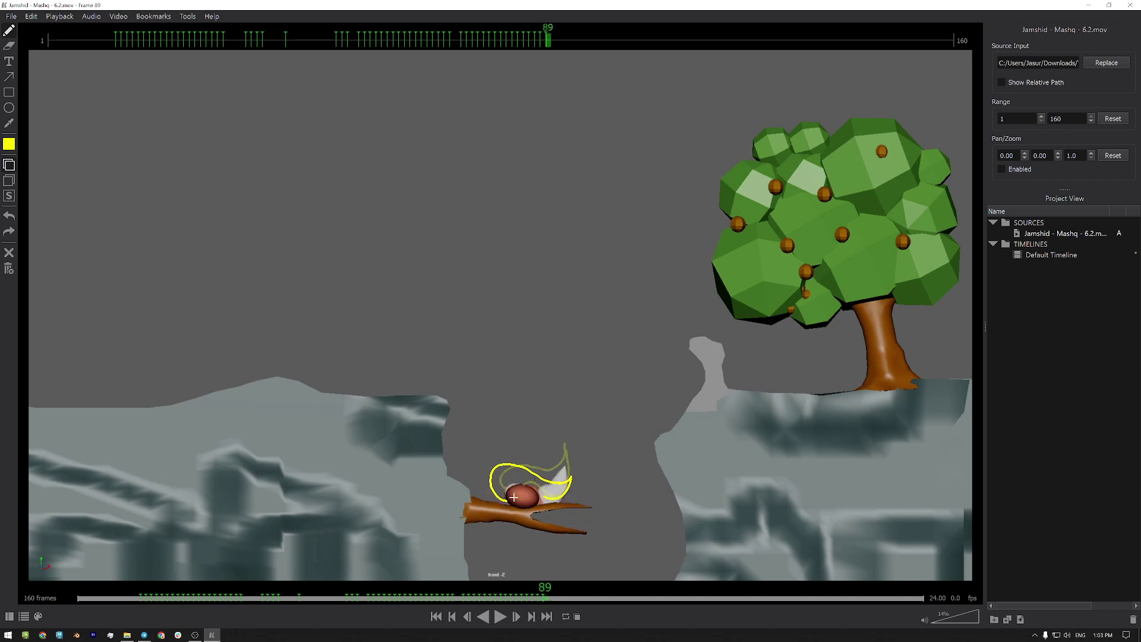
key(Right)
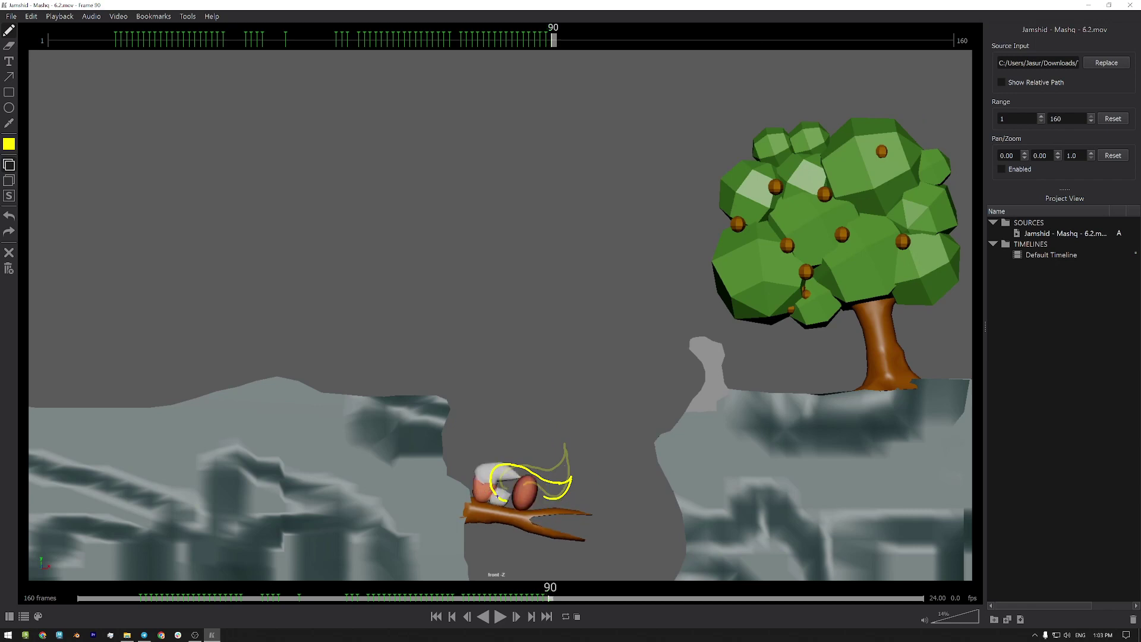
Outline the tail on frame 90 as a curl arching back over the squashed ball with its tip pointing forward, comparing it with neighbouring frames.
key(Right)
key(Left)
mouse_move(513, 494)
mouse_down()
mouse_move(503, 502)
mouse_move(476, 489)
mouse_move(489, 459)
mouse_move(534, 469)
mouse_up()
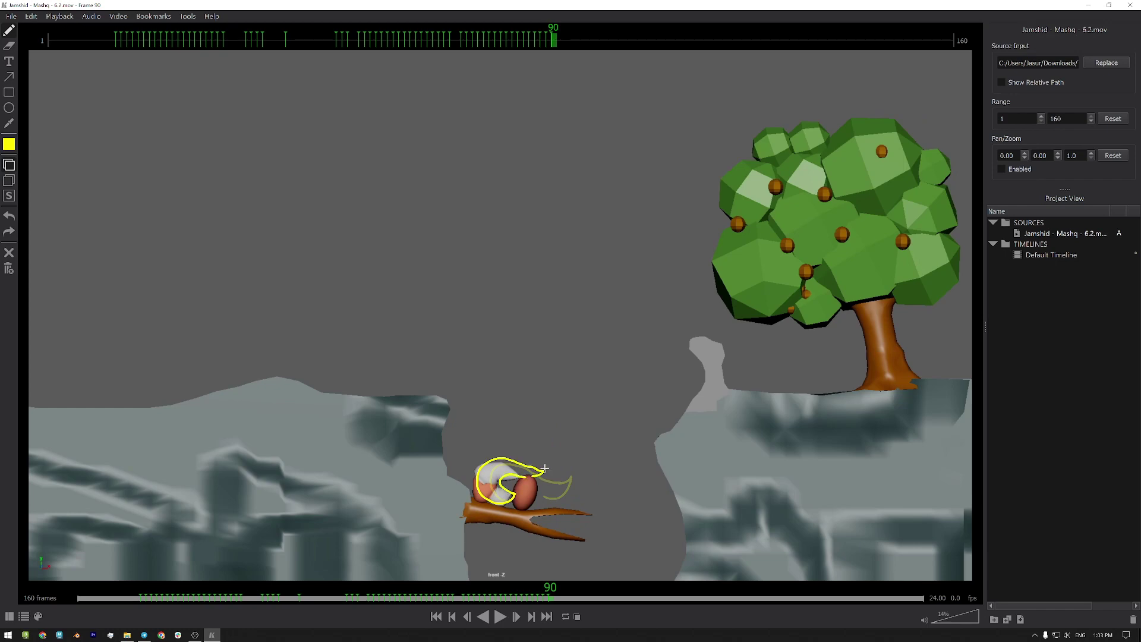
key(Left)
key(Left)
key(Right)
key(Right)
key(Right)
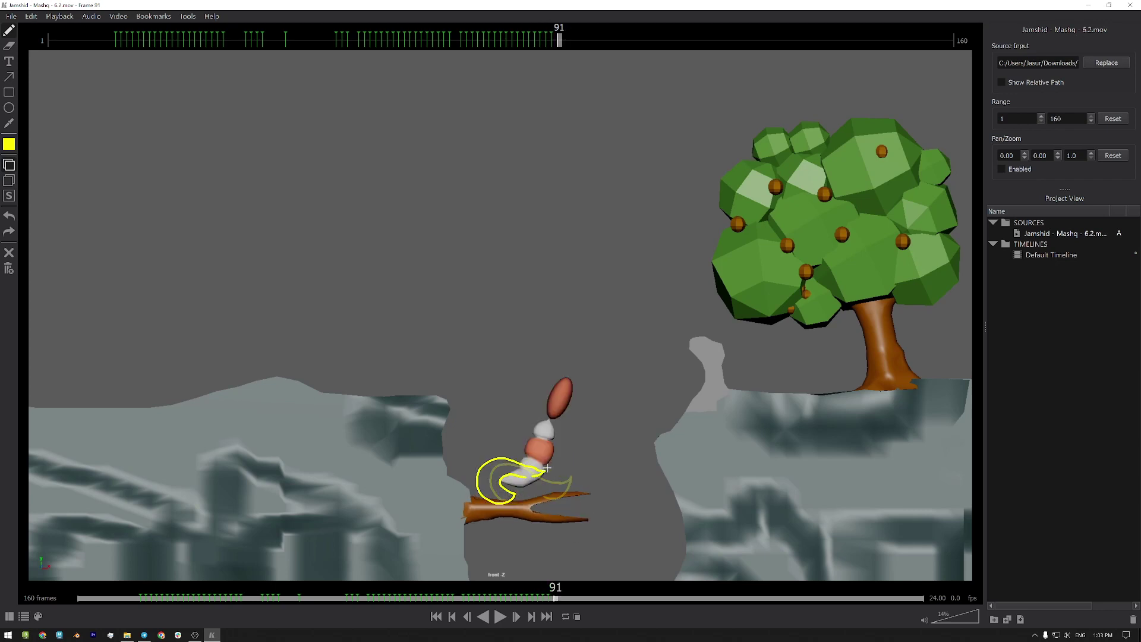
key(Left)
key(Left)
key(Right)
key(Right)
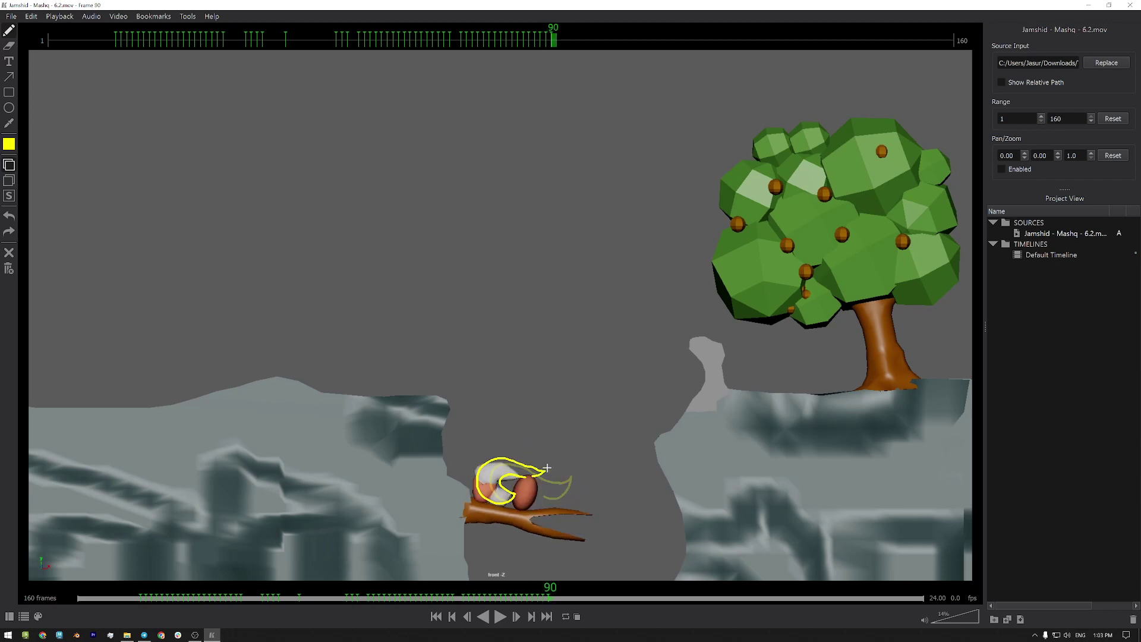
Outline the tail on frame 91 as a leaf trailing from the rising ball down to the branch, comparing it with frame 90.
mouse_move(551, 419)
mouse_down()
mouse_move(524, 492)
mouse_move(501, 505)
mouse_up()
mouse_move(547, 420)
mouse_down()
mouse_move(529, 431)
mouse_move(494, 501)
mouse_up()
key(Left)
key(Right)
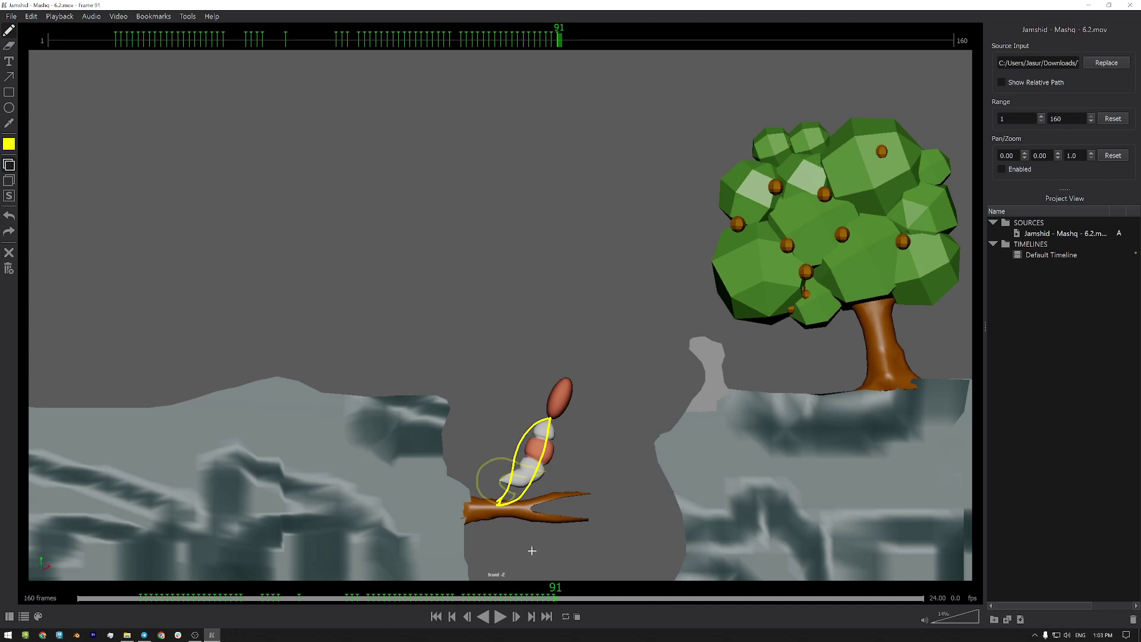
key(Left)
key(Right)
key(Right)
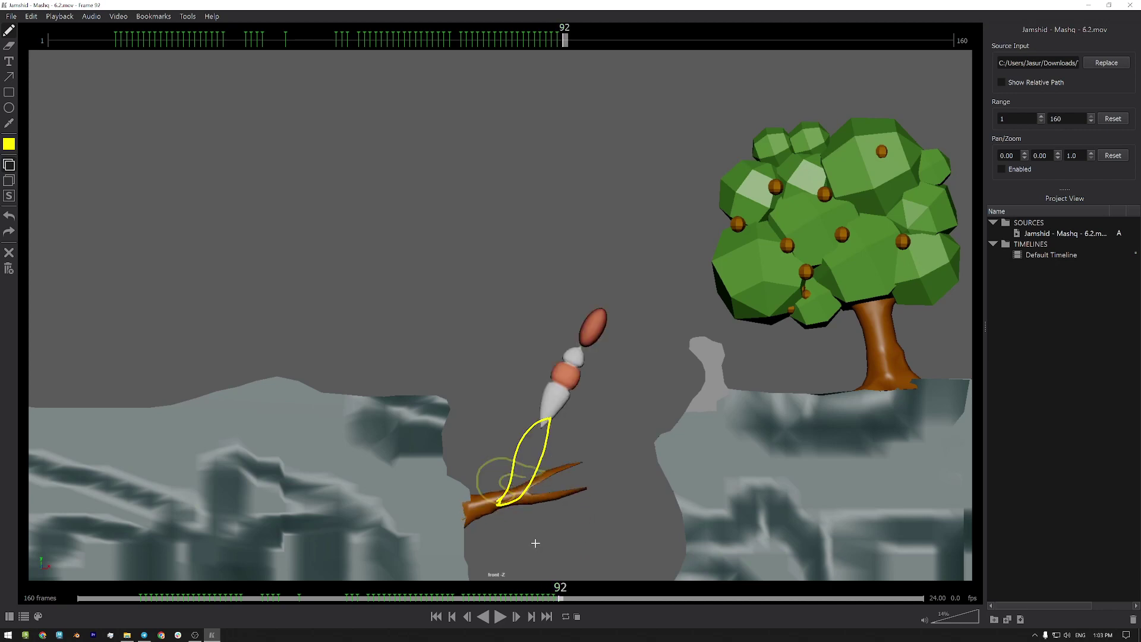
Outline the tail on frames 92 and 93 as narrow leaves trailing below the ball as it leaps from the branch.
mouse_move(579, 343)
mouse_down()
mouse_move(550, 375)
mouse_move(543, 426)
mouse_up()
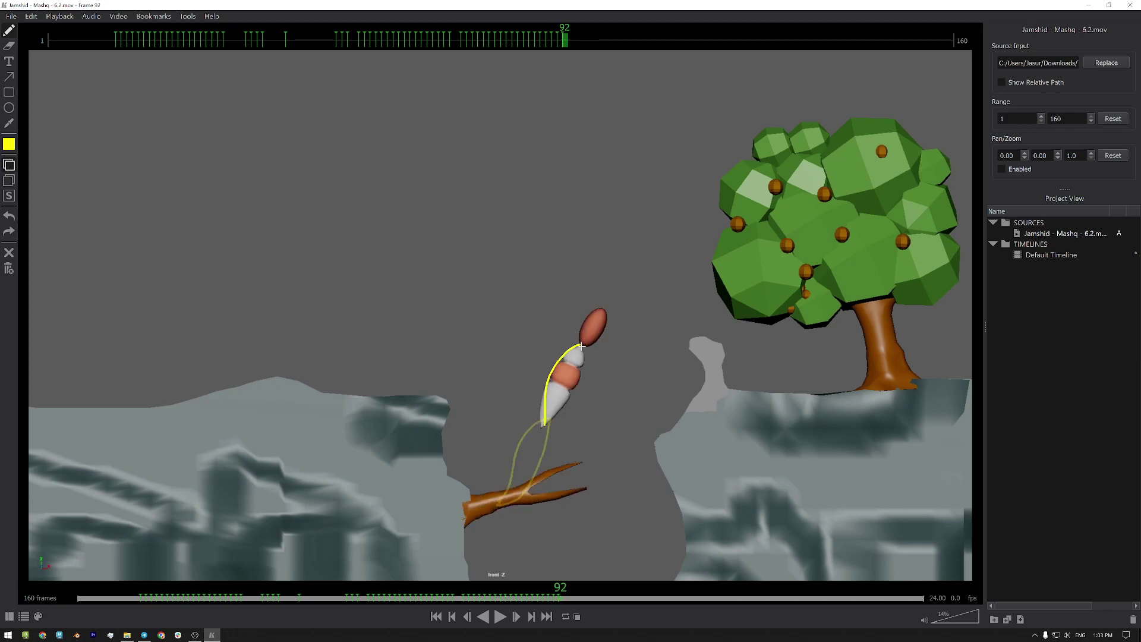
mouse_move(582, 345)
mouse_down()
mouse_move(575, 387)
mouse_move(542, 427)
mouse_up()
key(Right)
mouse_move(611, 293)
mouse_down()
mouse_move(579, 316)
mouse_move(563, 367)
mouse_move(613, 298)
mouse_move(562, 379)
mouse_up()
Outline the tail on frames 94 and 95 as slanted leaves trailing behind the ball, tilting flatter with its path toward the tree.
key(Right)
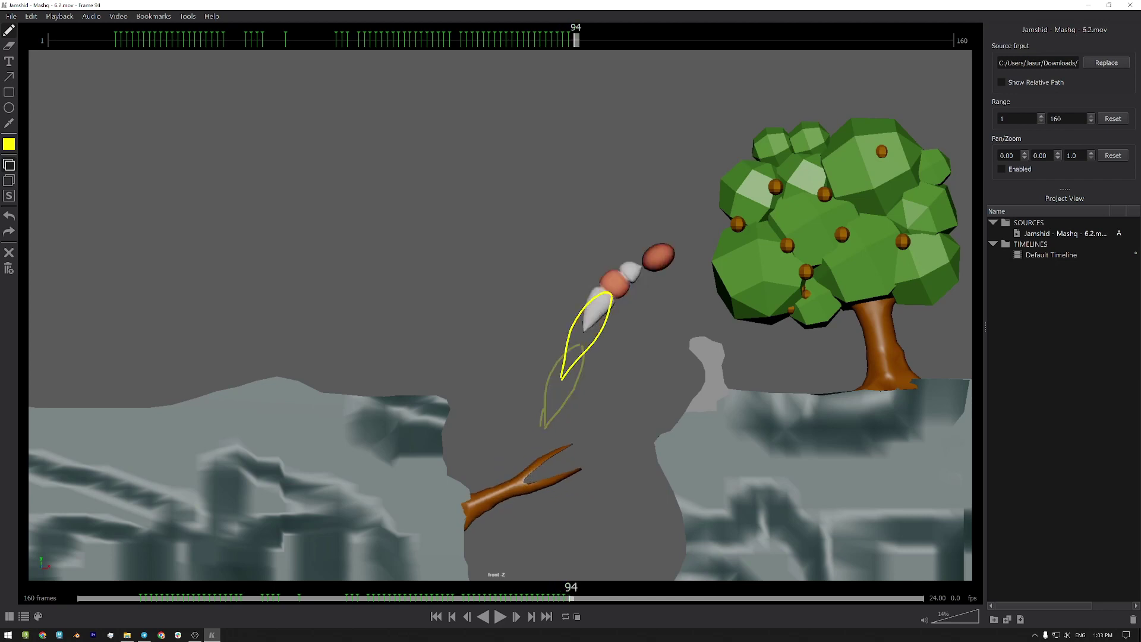
mouse_move(642, 265)
mouse_down()
mouse_move(609, 275)
mouse_move(580, 332)
mouse_move(642, 264)
mouse_move(578, 337)
mouse_up()
key(Right)
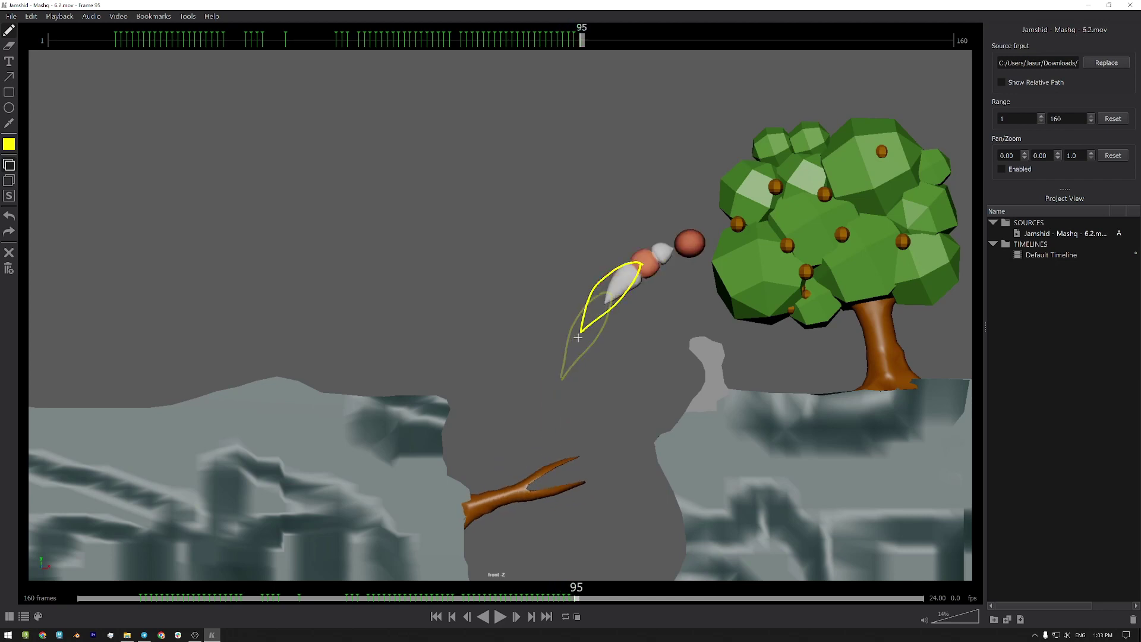
key(Right)
mouse_move(660, 244)
mouse_down()
mouse_move(614, 275)
mouse_move(601, 303)
mouse_move(625, 293)
mouse_move(598, 306)
mouse_up()
Outline the tail on frames 96 and 97 as flattening curved leaves trailing behind the ball as it enters the tree.
key(Right)
mouse_move(711, 240)
mouse_down()
mouse_move(671, 235)
mouse_move(621, 285)
mouse_up()
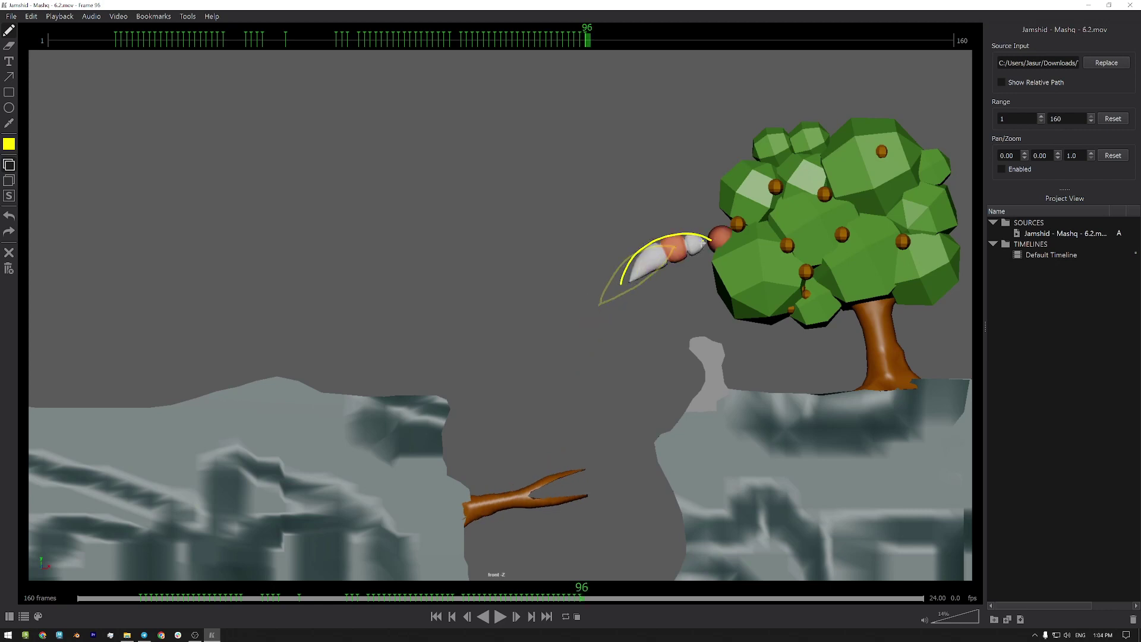
drag(703, 242, 624, 278)
key(Right)
mouse_move(727, 236)
mouse_down()
mouse_move(651, 252)
mouse_move(711, 250)
mouse_up()
Mark the tail tip with a dot on frame 98 and a short hook at the tree's edge on frame 99, checking frame 97.
key(Right)
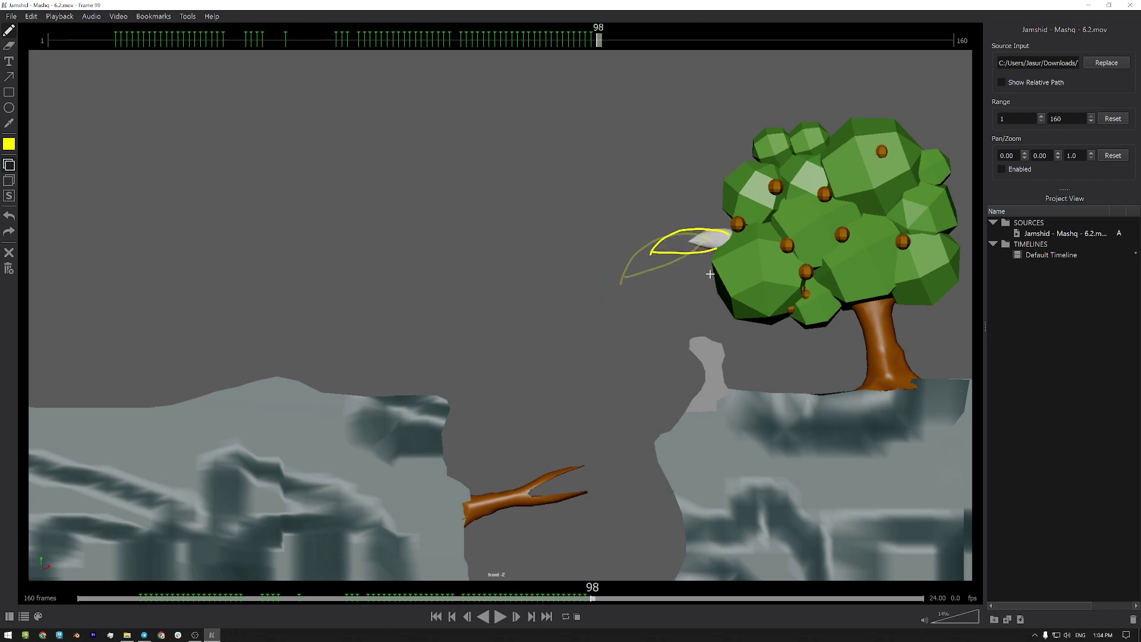
key(Right)
key(Left)
key(Left)
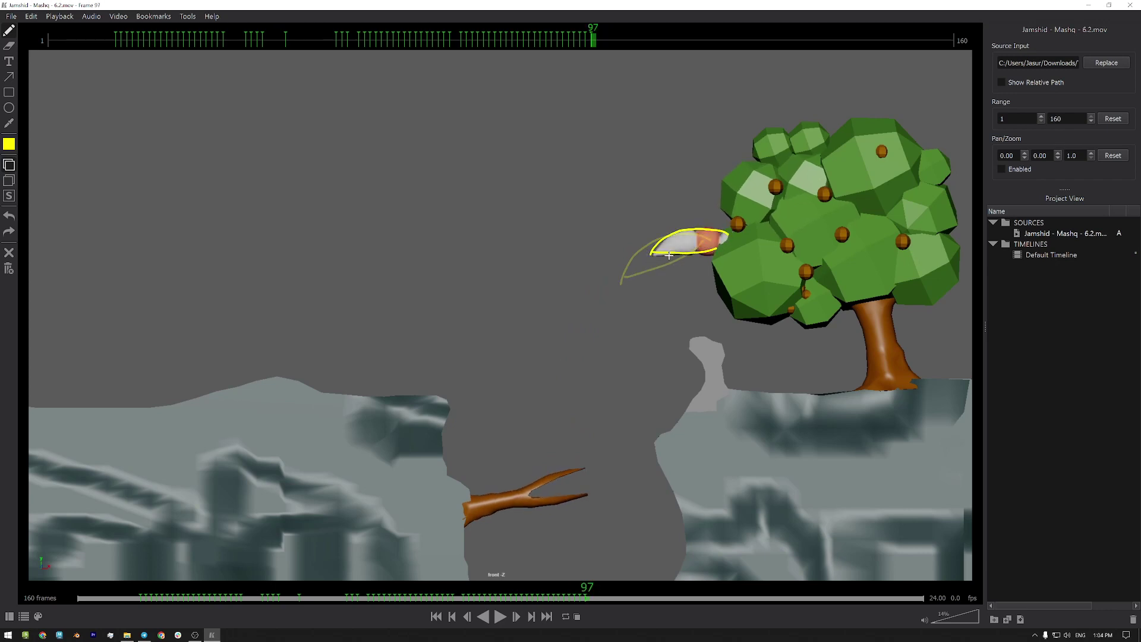
key(Right)
key(Right)
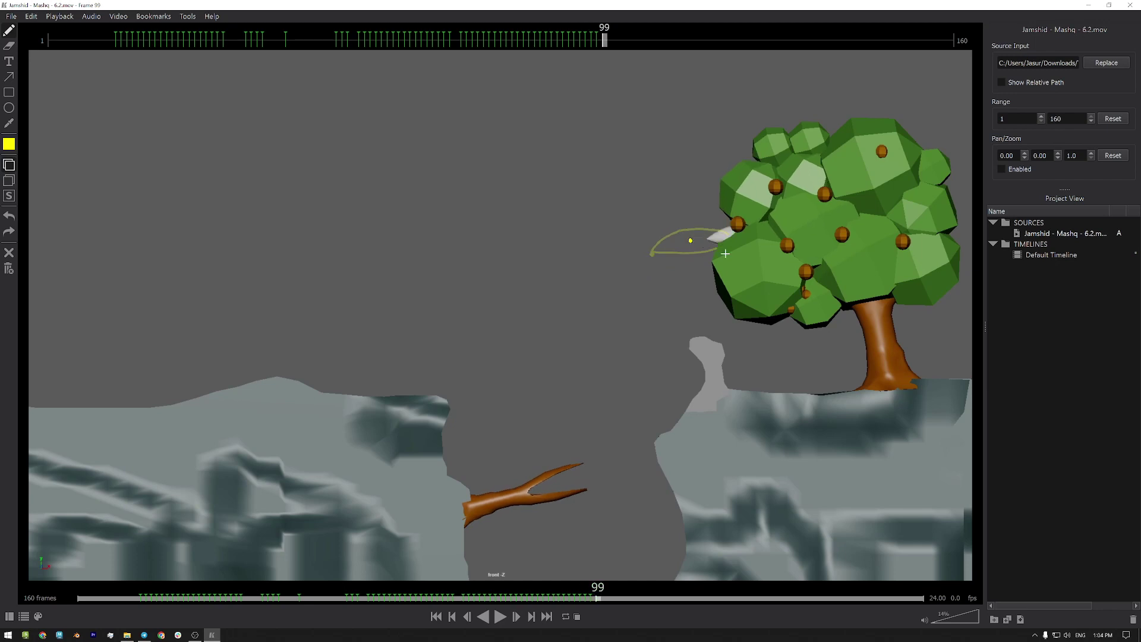
click(729, 237)
Step back and forth between frames 95 and 102 to check the tail outlines as the ball disappears into the tree.
key(Left)
key(Left)
key(Left)
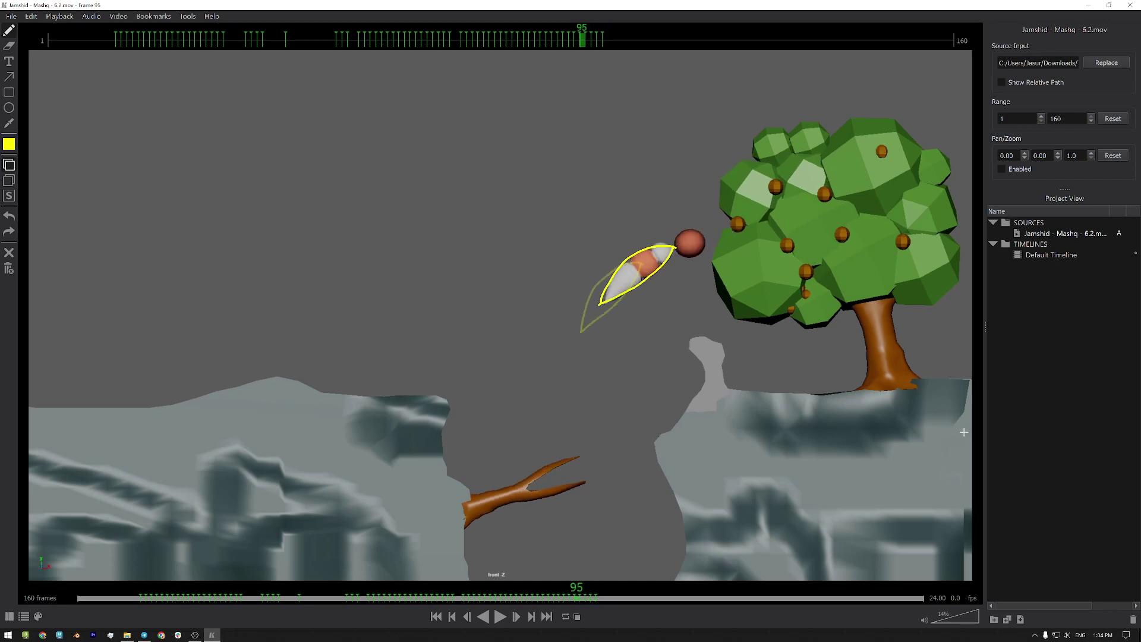
key(Right)
key(Right)
key(Right)
key(Right)
key(Right)
key(Right)
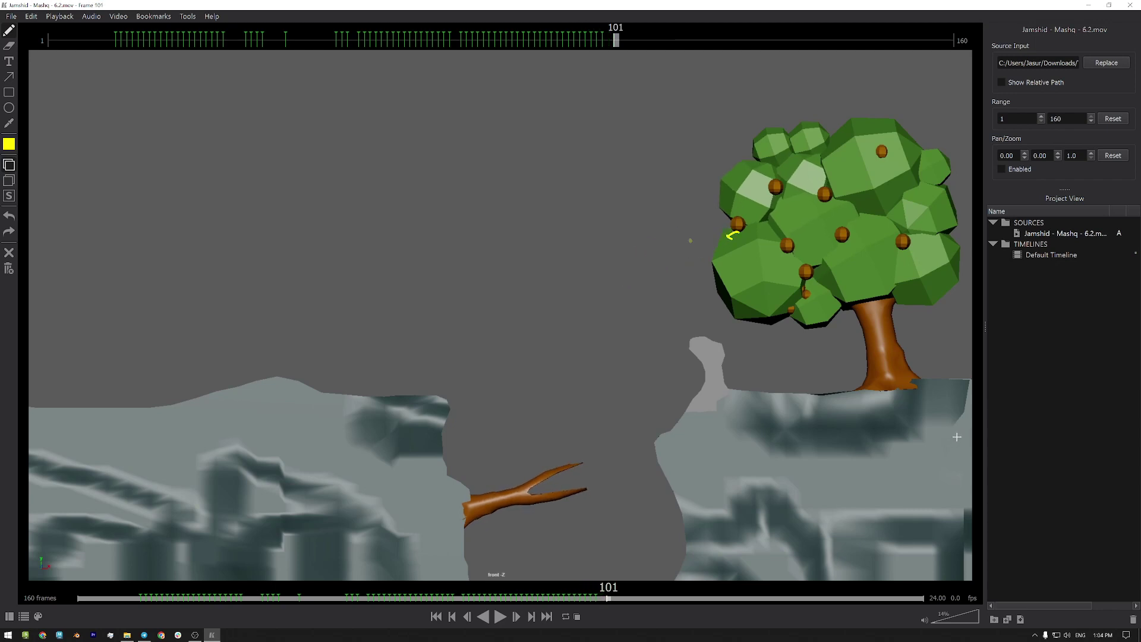
key(Left)
key(Left)
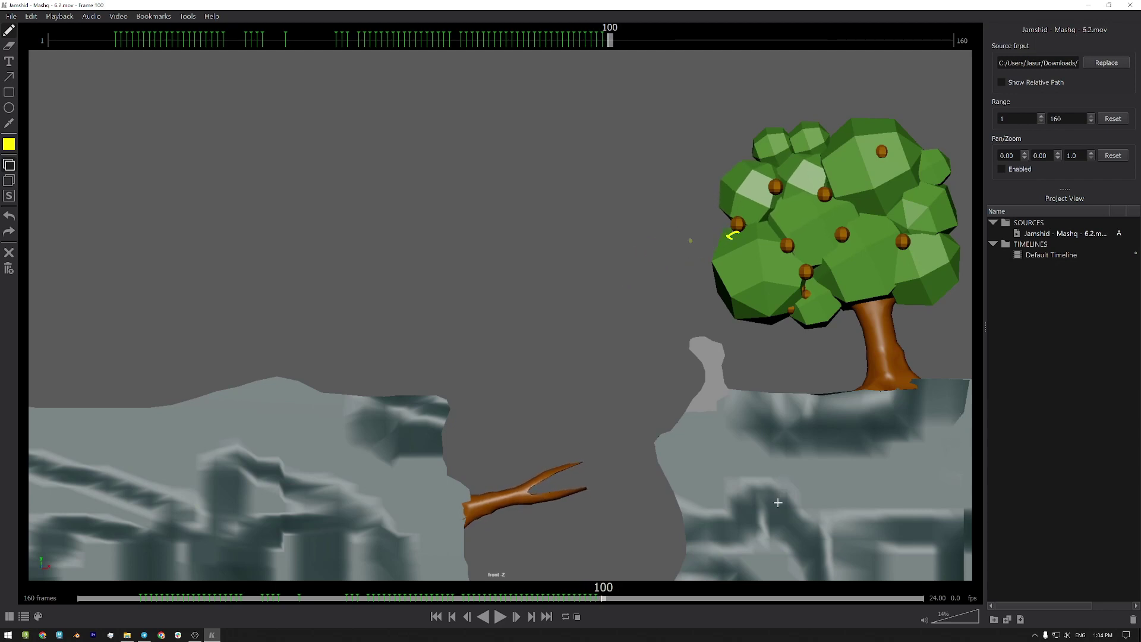
key(Right)
key(Right)
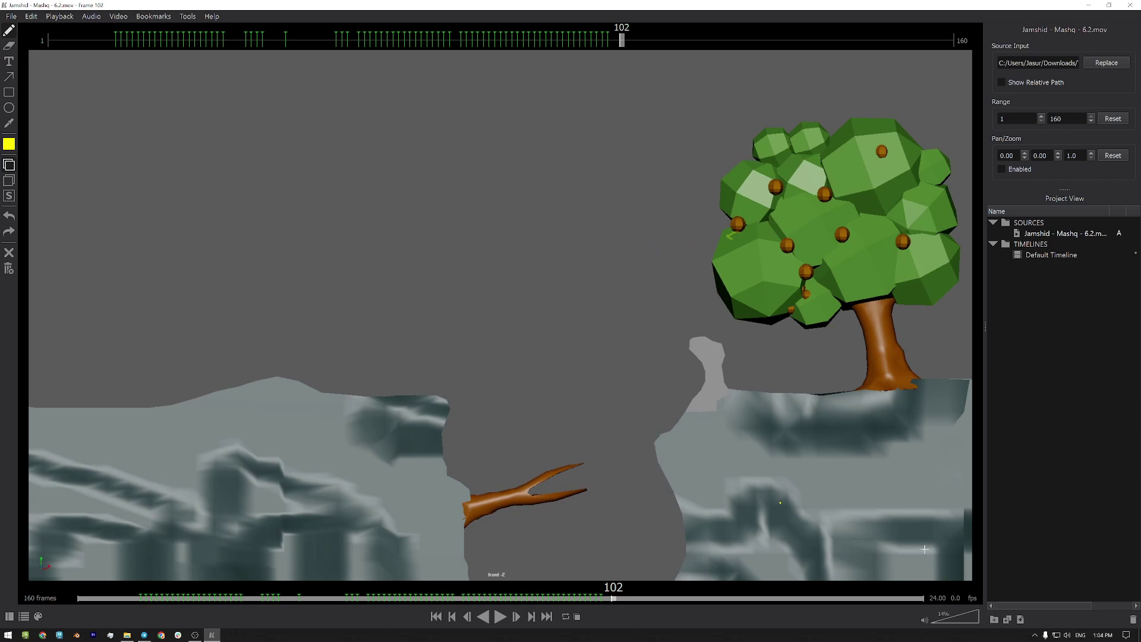
Go to frame 116 and outline the tail as a slim upright leaf above the ball under the tree.
drag(614, 598, 690, 603)
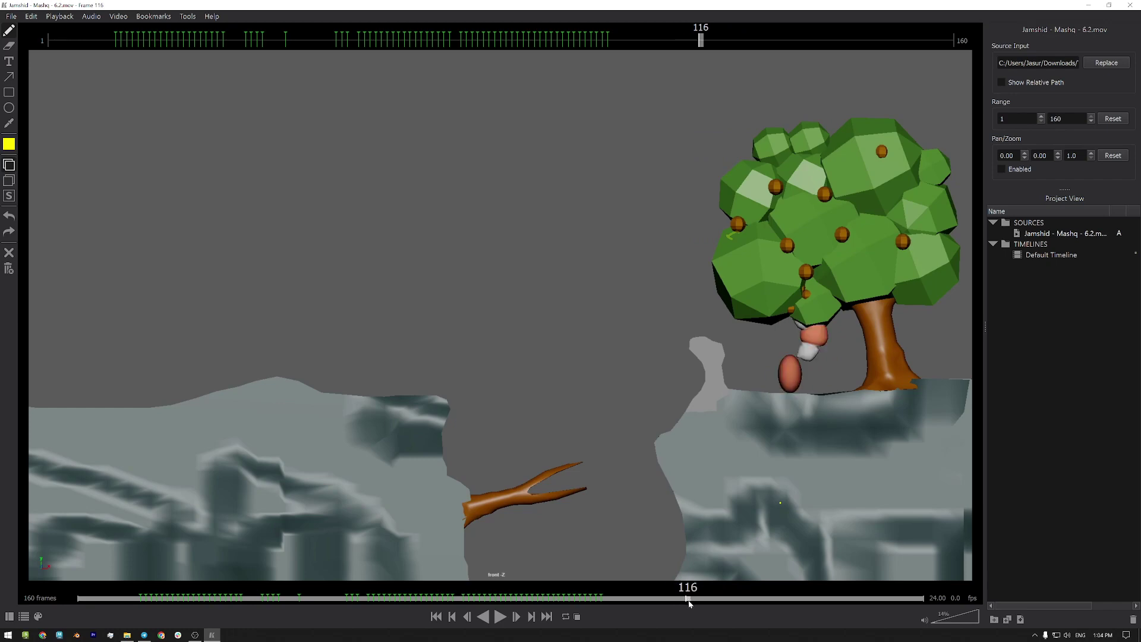
drag(790, 351, 794, 287)
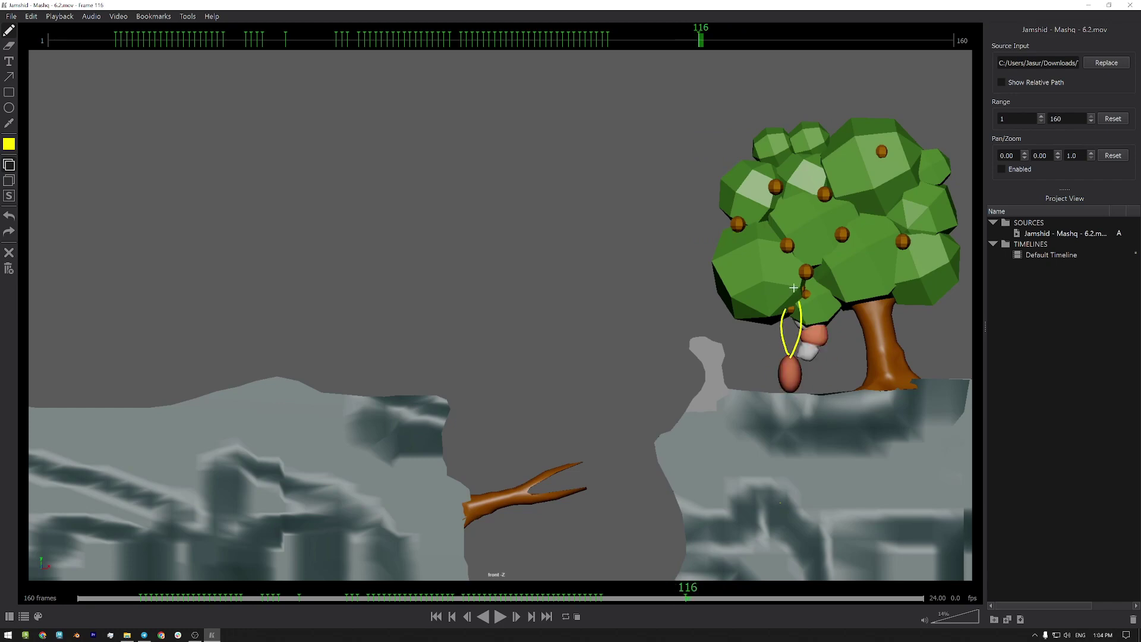
key(Left)
key(Right)
key(Right)
Outline the tail on frame 117 as a curve swelling beside the ball and rising to a pointed tip, comparing it with frame 116.
drag(807, 379, 783, 321)
mouse_move(809, 382)
mouse_down()
mouse_move(832, 363)
mouse_move(806, 342)
mouse_move(801, 296)
mouse_up()
key(Left)
key(Right)
key(Right)
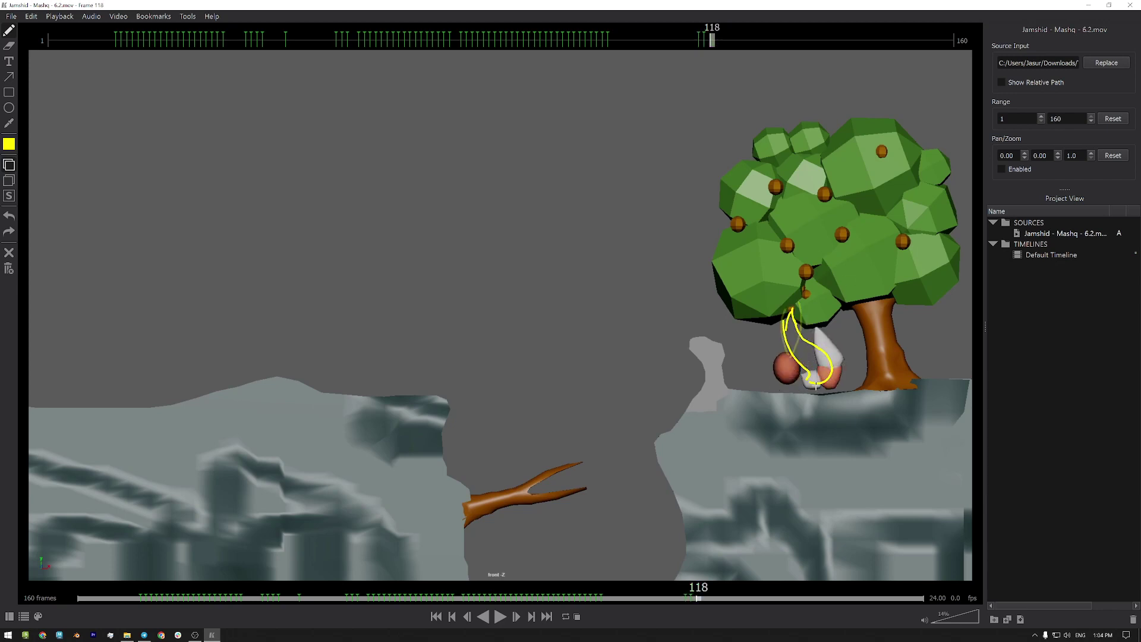
Outline the tail on frame 118 as a hook dipping to the ground and curling up to a pointed tip, comparing it with frame 117.
mouse_move(800, 376)
mouse_down()
mouse_move(798, 388)
mouse_move(823, 392)
mouse_move(835, 364)
mouse_move(797, 330)
mouse_move(800, 359)
mouse_up()
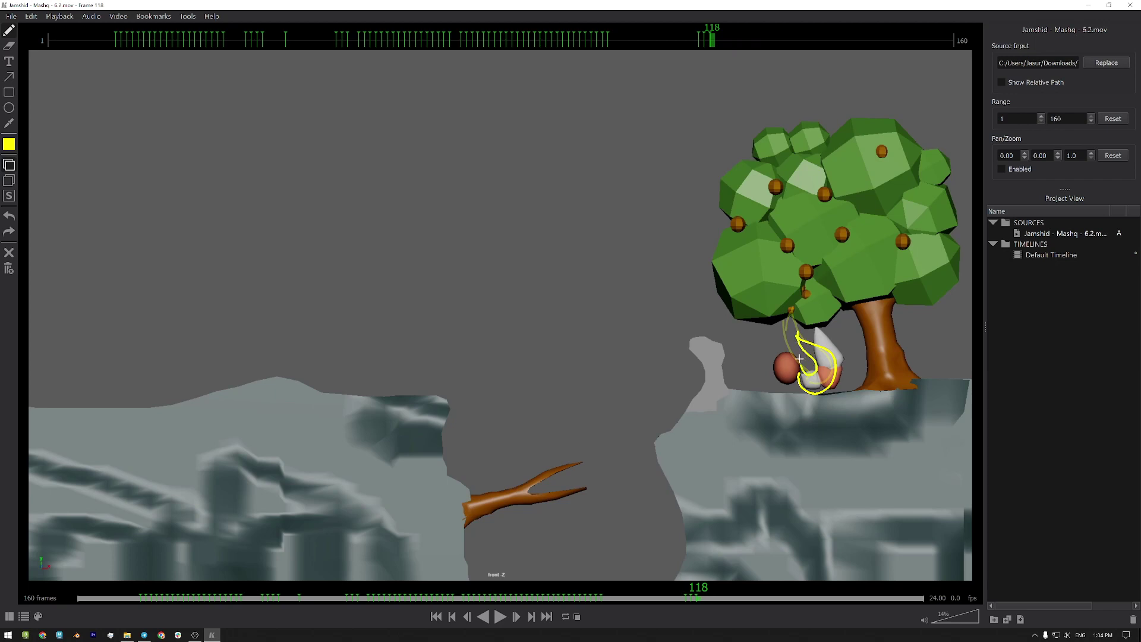
key(Left)
key(Right)
key(Right)
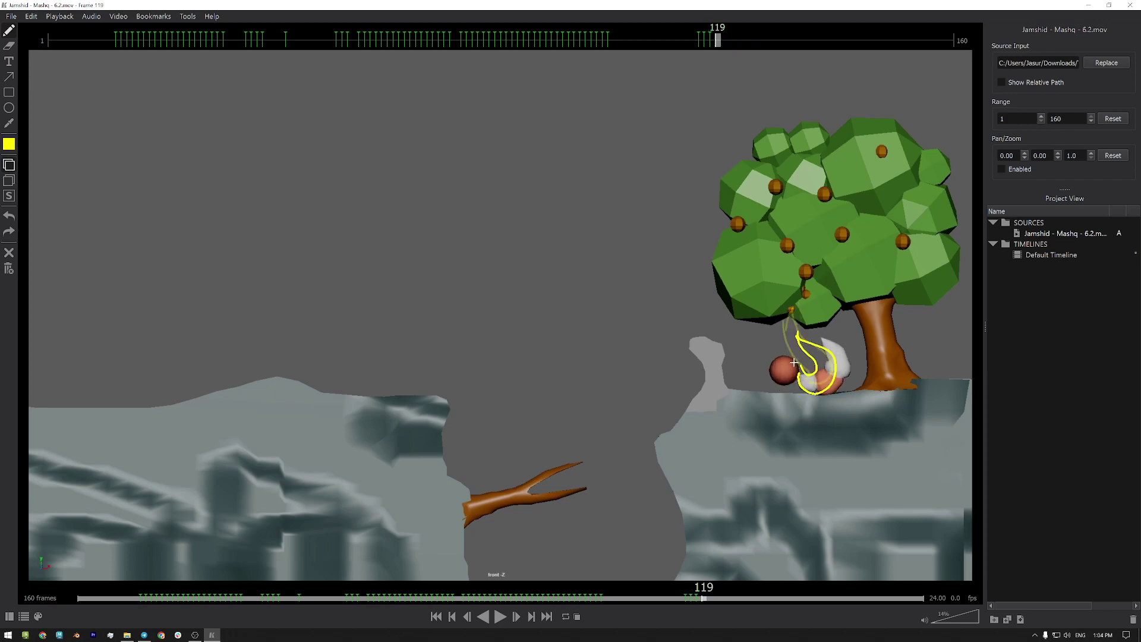
Outline the tail on frame 119 as a low wave dipping behind the ball with an upturned tip, comparing it with frame 118.
click(794, 362)
mouse_move(795, 358)
mouse_down()
mouse_move(824, 373)
mouse_move(823, 345)
mouse_move(840, 386)
mouse_move(803, 389)
mouse_move(794, 358)
mouse_up()
key(Left)
key(Right)
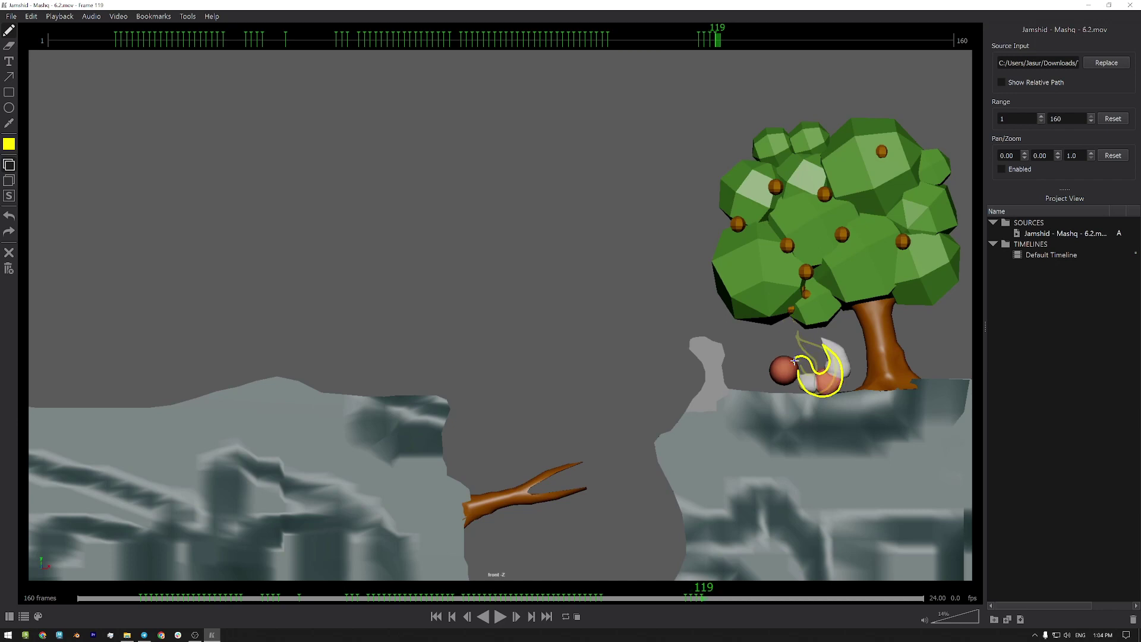
Outline the tail on frames 120 and 123 as a high arch from the ball that drops to the ground and ends in an upturned tip.
key(Right)
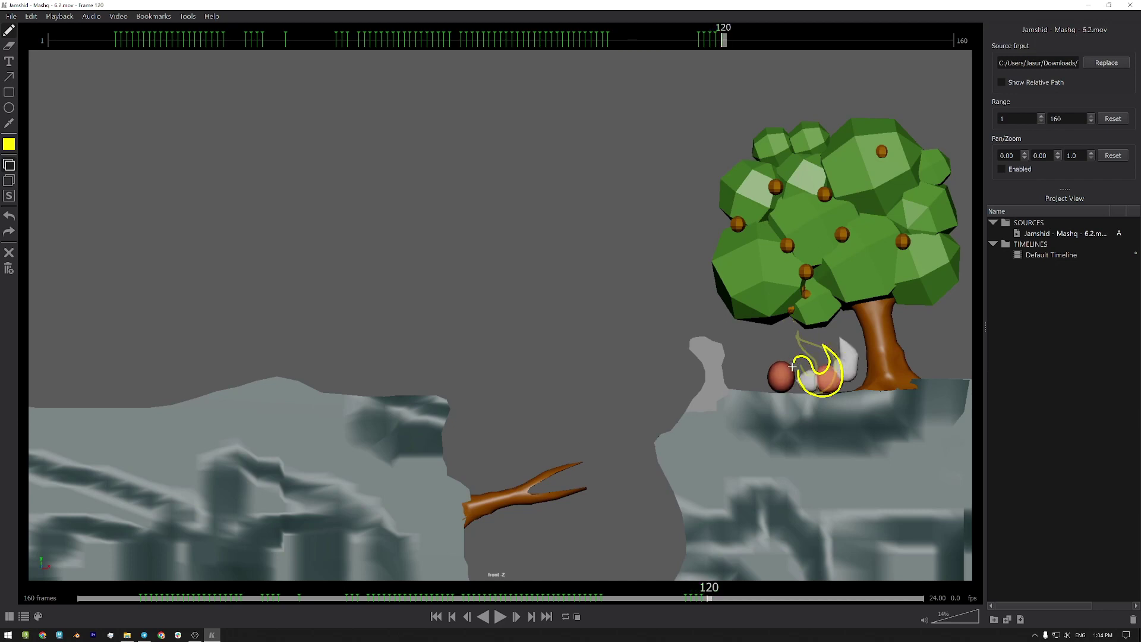
mouse_move(793, 367)
mouse_down()
mouse_move(794, 337)
mouse_move(814, 328)
mouse_move(829, 385)
mouse_move(841, 370)
mouse_move(814, 396)
mouse_move(798, 365)
mouse_up()
key(Right)
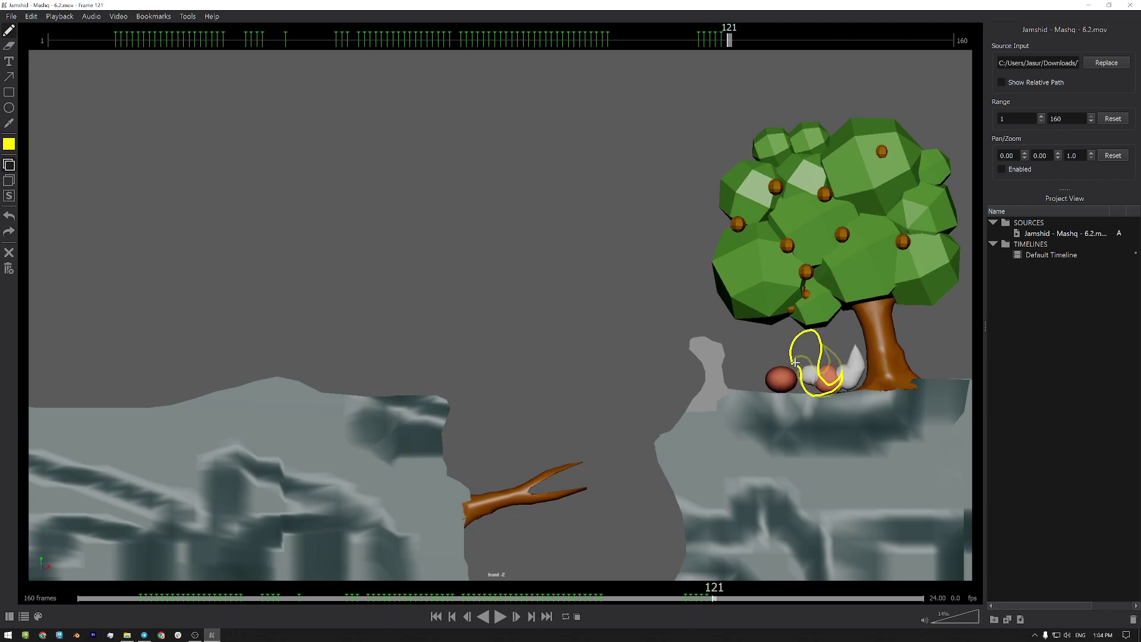
key(Right)
key(Right)
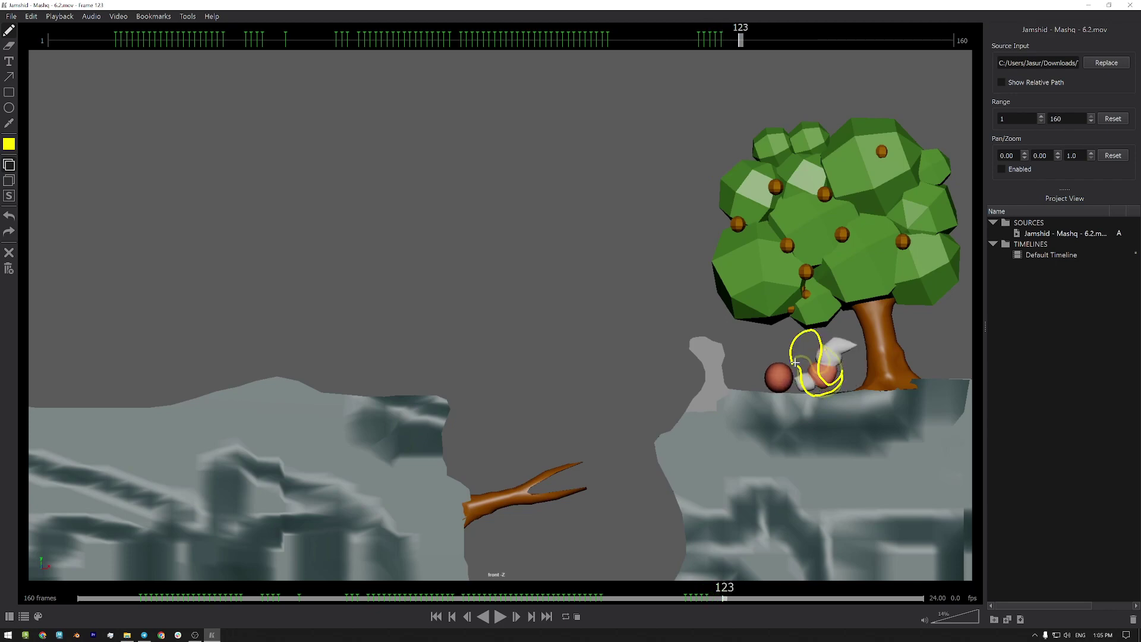
mouse_move(786, 367)
mouse_down()
mouse_move(809, 337)
mouse_move(817, 381)
mouse_move(837, 378)
mouse_move(819, 396)
mouse_move(791, 378)
mouse_move(787, 390)
mouse_move(791, 355)
mouse_move(815, 355)
mouse_move(834, 381)
mouse_move(807, 391)
mouse_up()
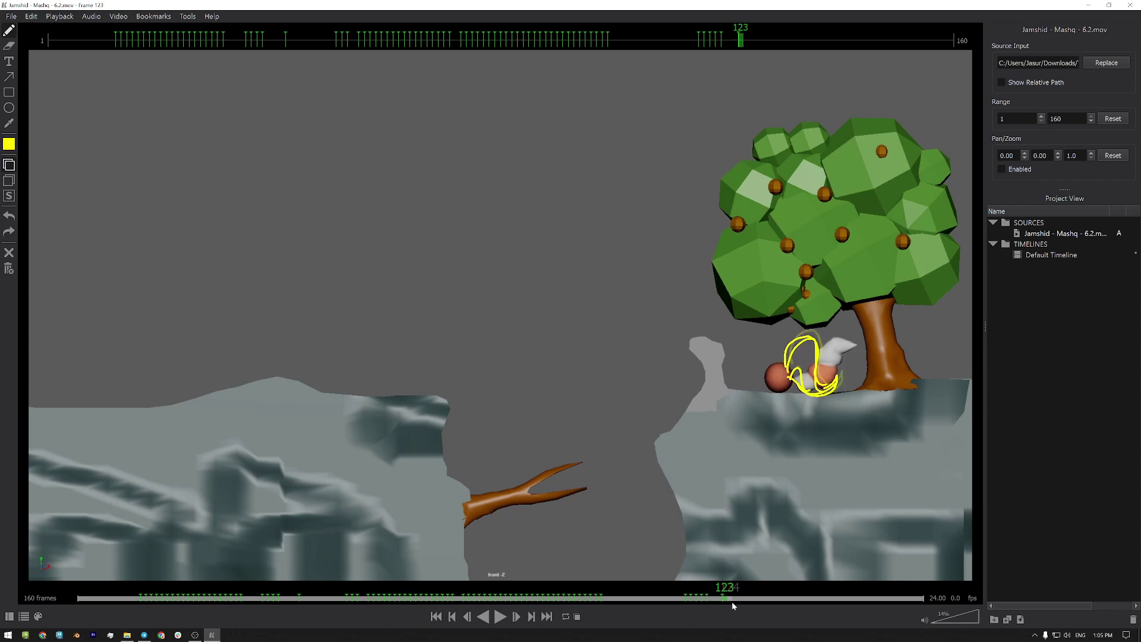
Scrub through the remaining animation to the final frame 160 to review the motion.
mouse_move(732, 602)
mouse_down()
mouse_move(771, 598)
mouse_move(720, 588)
mouse_move(812, 594)
mouse_move(220, 604)
mouse_move(865, 597)
mouse_move(786, 586)
mouse_move(850, 582)
mouse_move(548, 587)
mouse_move(829, 584)
mouse_move(961, 561)
mouse_up()
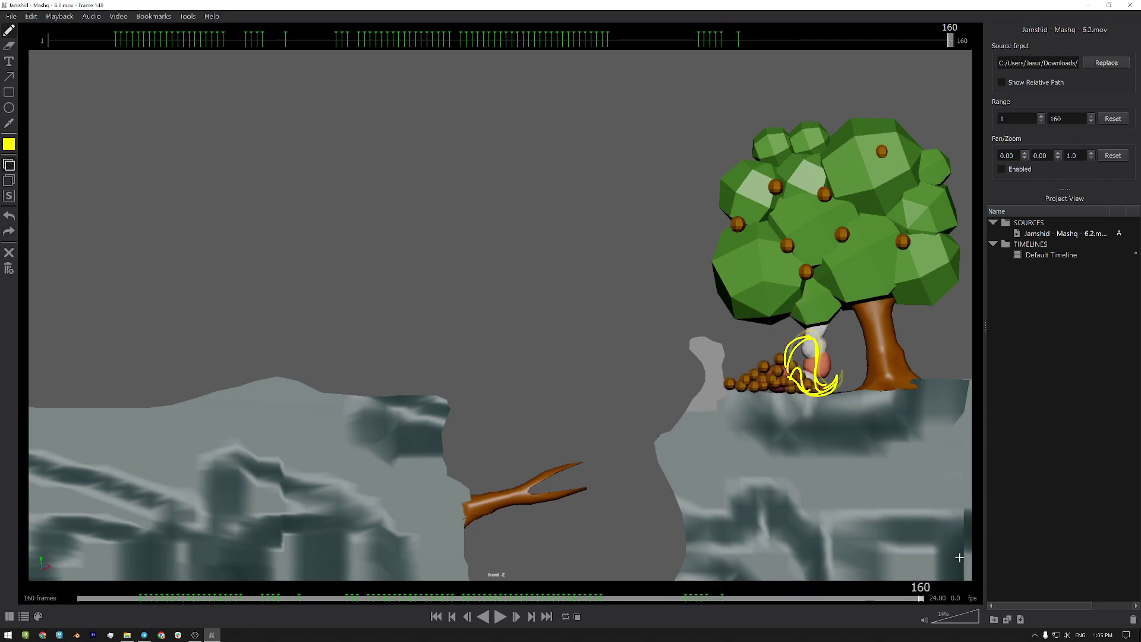
click(198, 637)
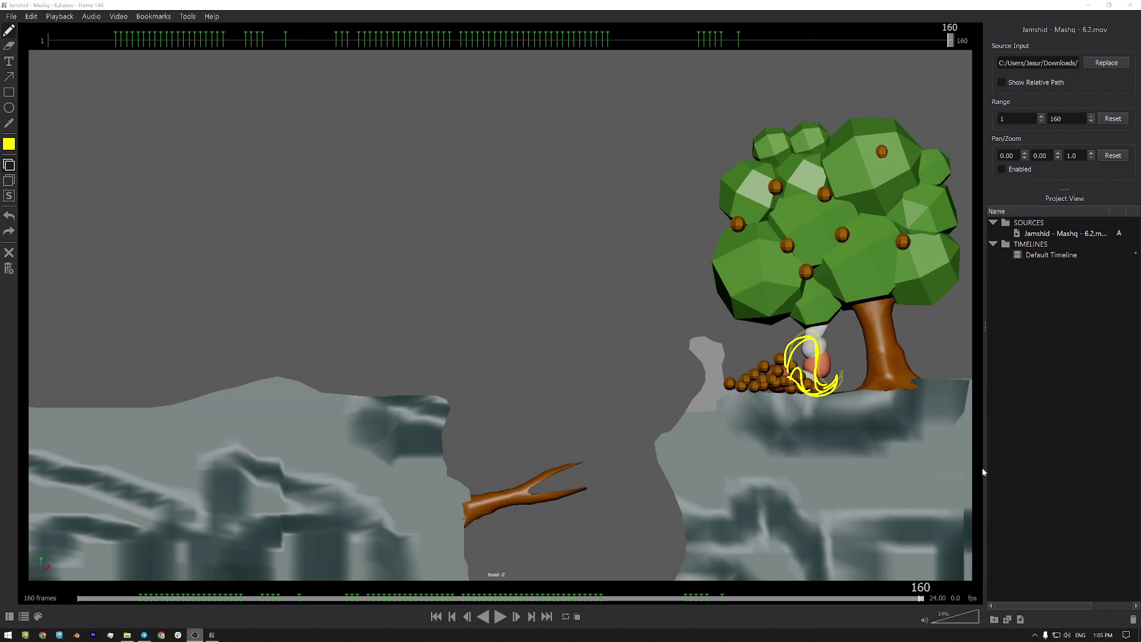